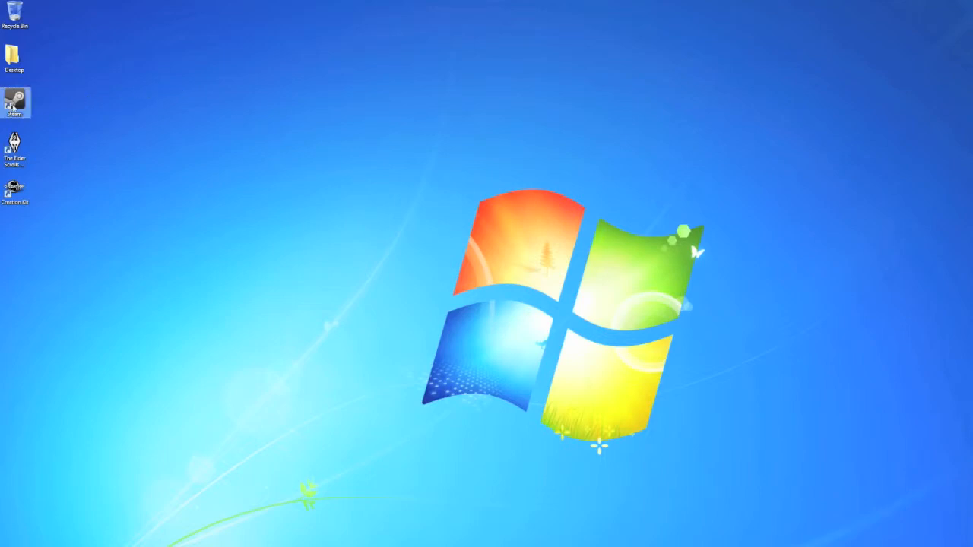
Open Steam from the desktop and reposition its window higher on the screen.
double_click(14, 103)
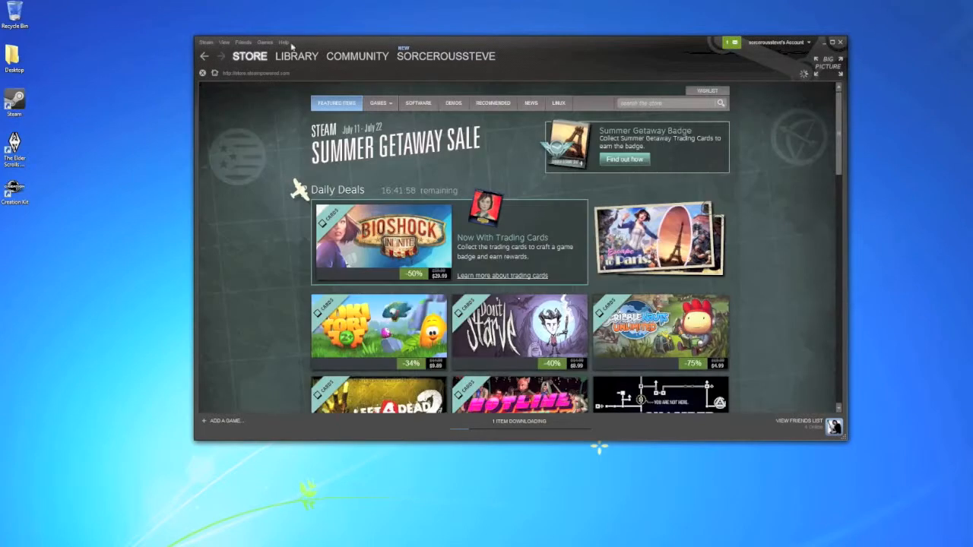
left_click_drag(319, 43, 312, 12)
mouse_move(306, 26)
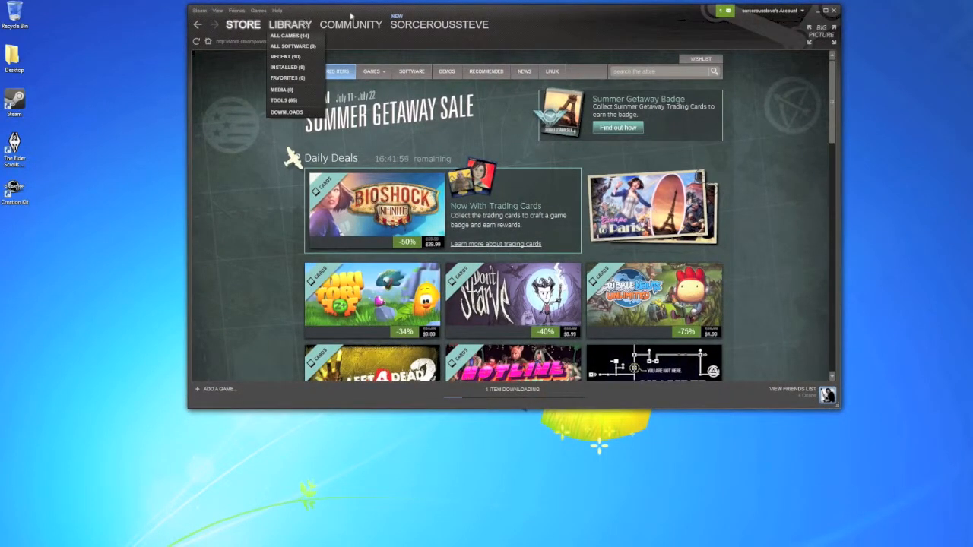
left_click_drag(444, 10, 435, 6)
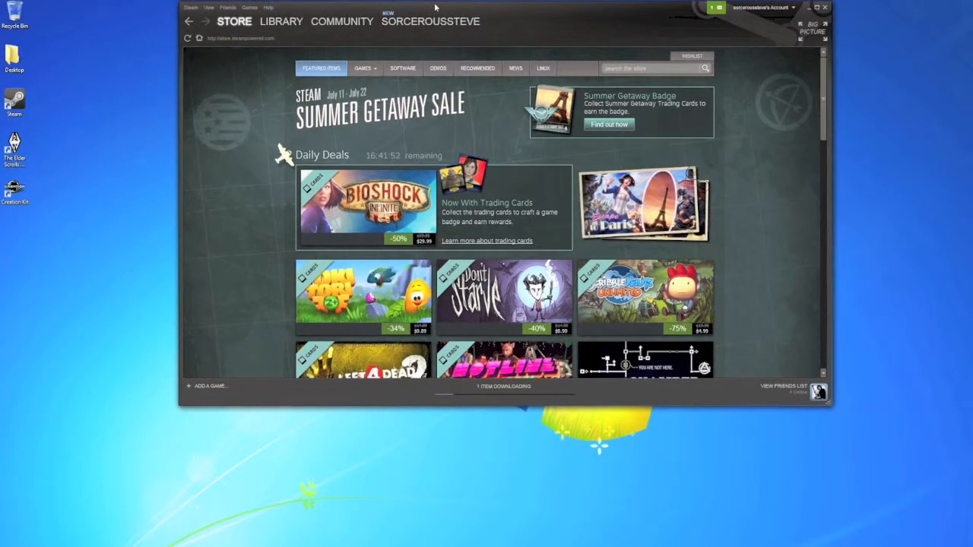
Locate Creation Kit among the tools in the Steam library and close Steam.
mouse_move(275, 23)
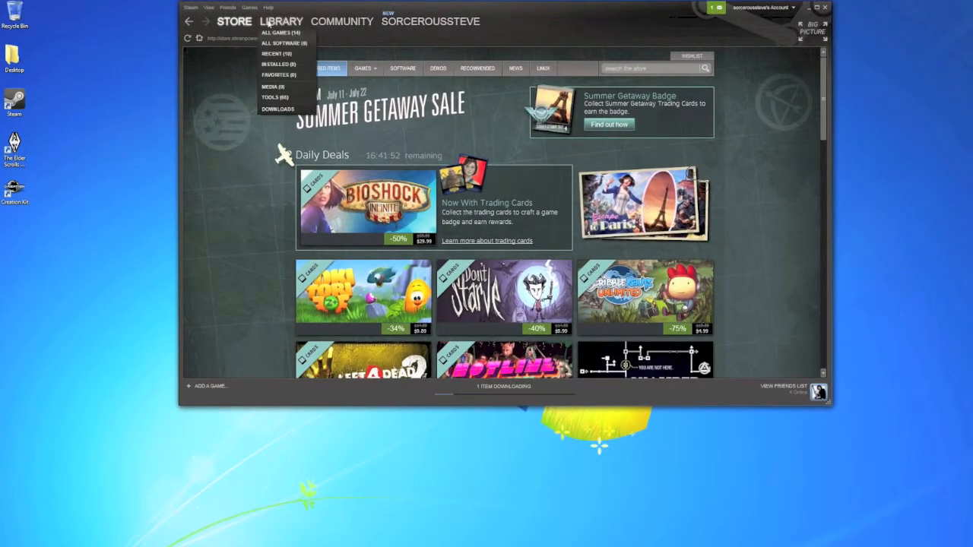
left_click(274, 97)
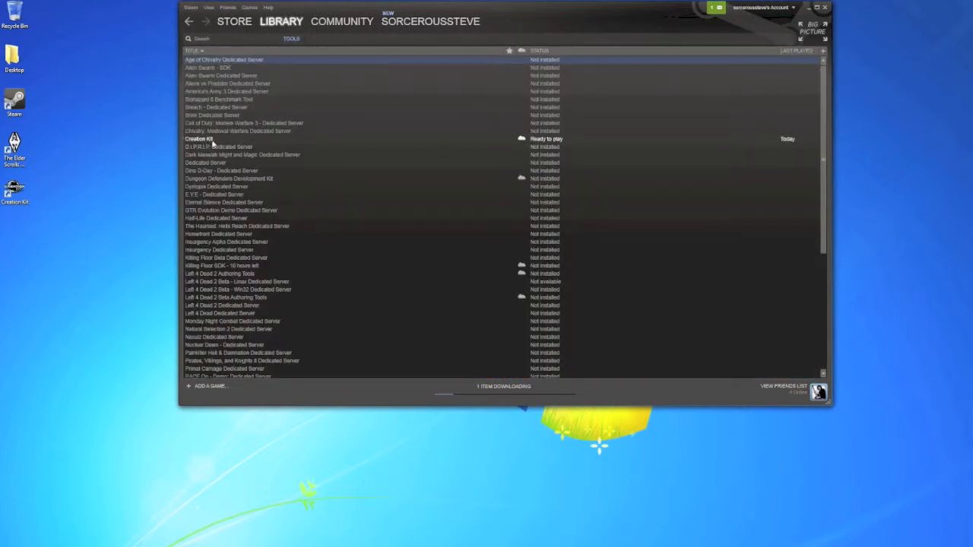
left_click(221, 143)
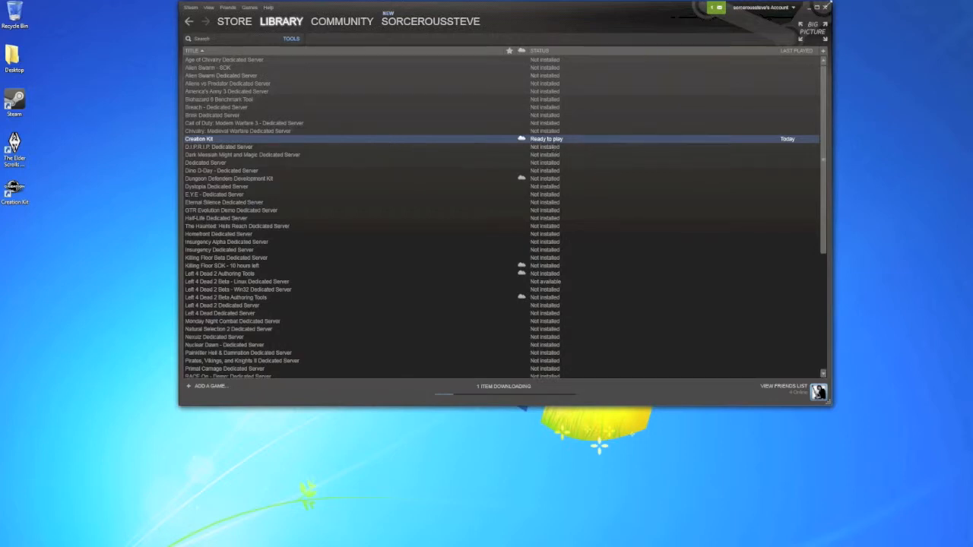
left_click(827, 8)
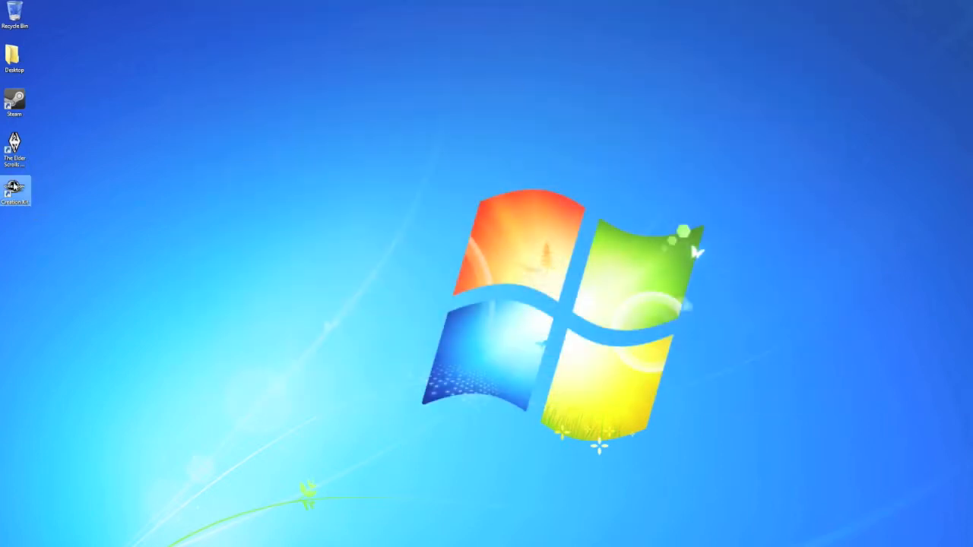
Launch Creation Kit from the desktop and shift its Object Window slightly.
double_click(15, 190)
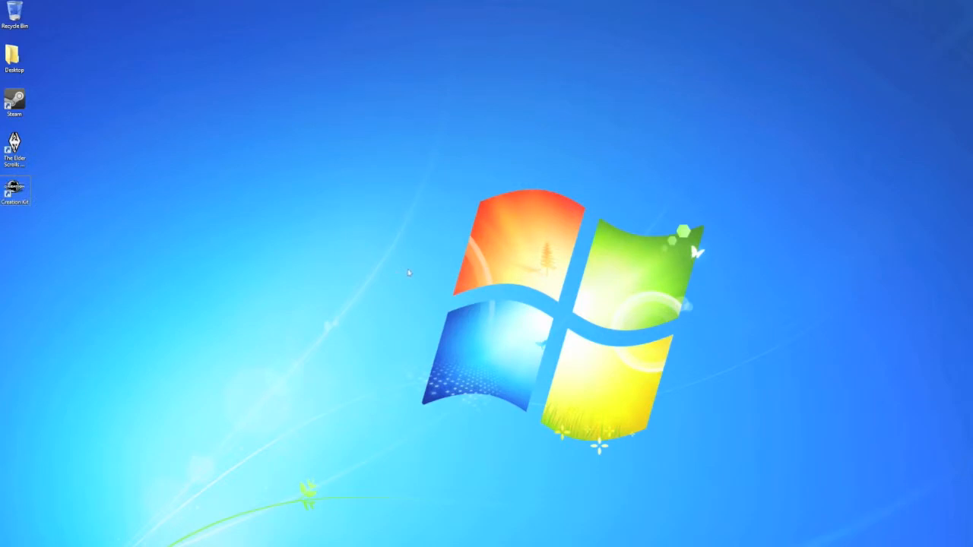
double_click(20, 193)
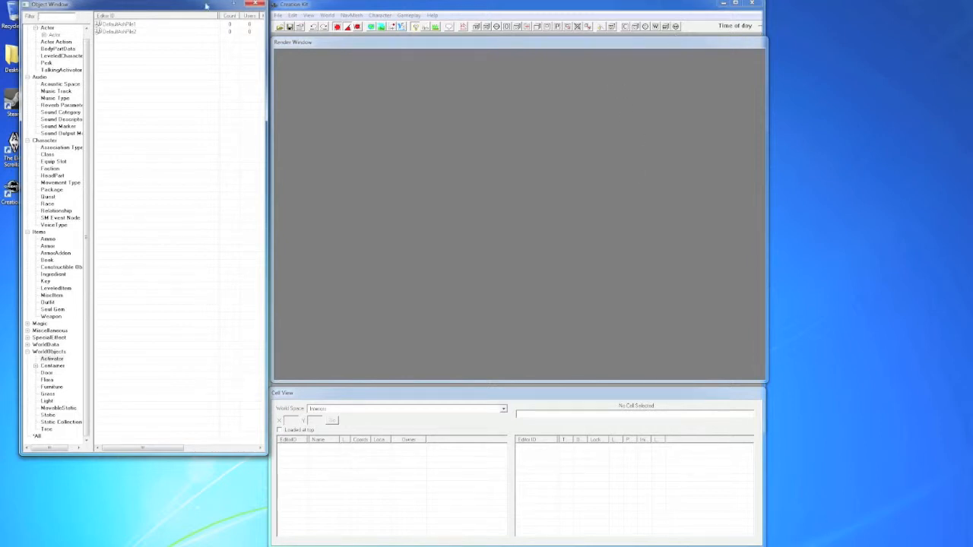
left_click_drag(205, 6, 202, 5)
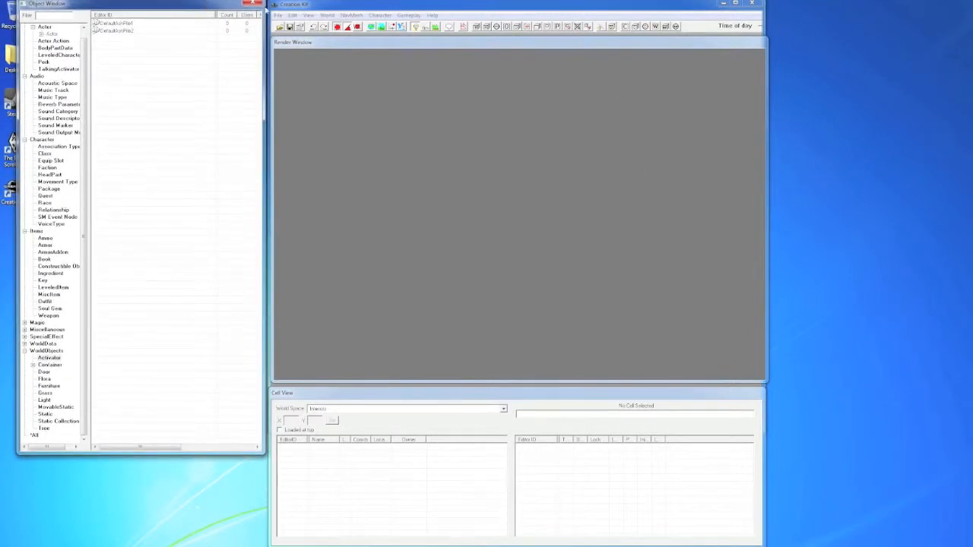
Load the Skyrim.esm and Update.esm master files as data, suppressing all warnings during loading.
left_click(278, 16)
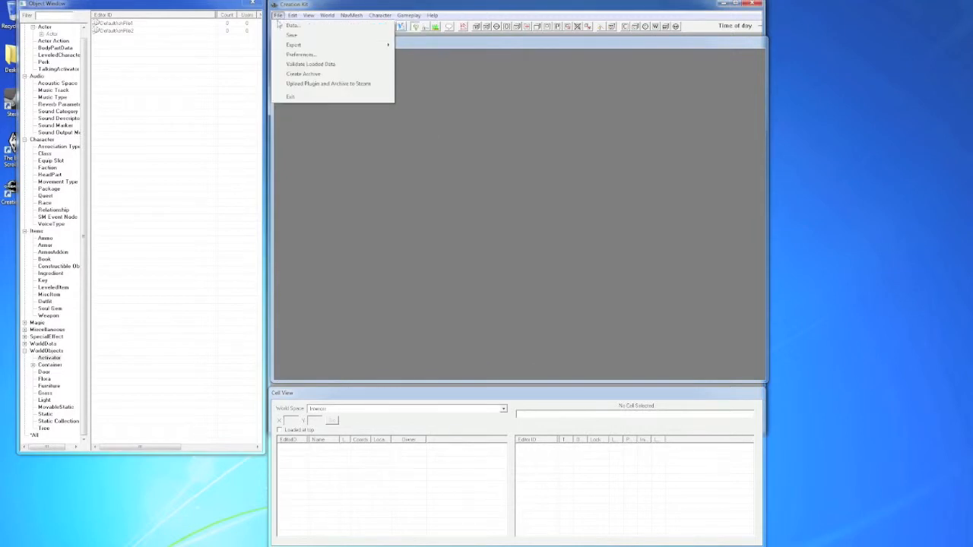
left_click(280, 26)
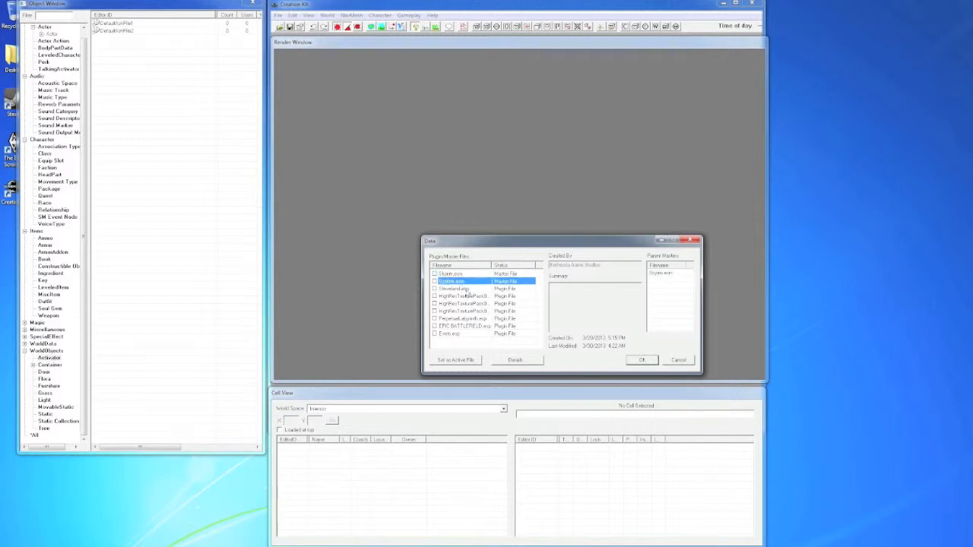
left_click(466, 290)
left_click(470, 296)
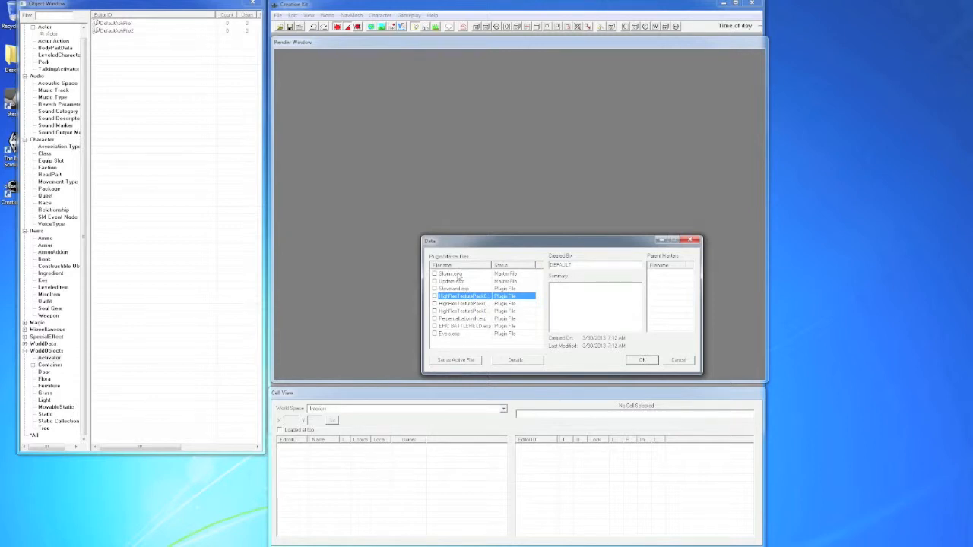
left_click(456, 274)
double_click(458, 274)
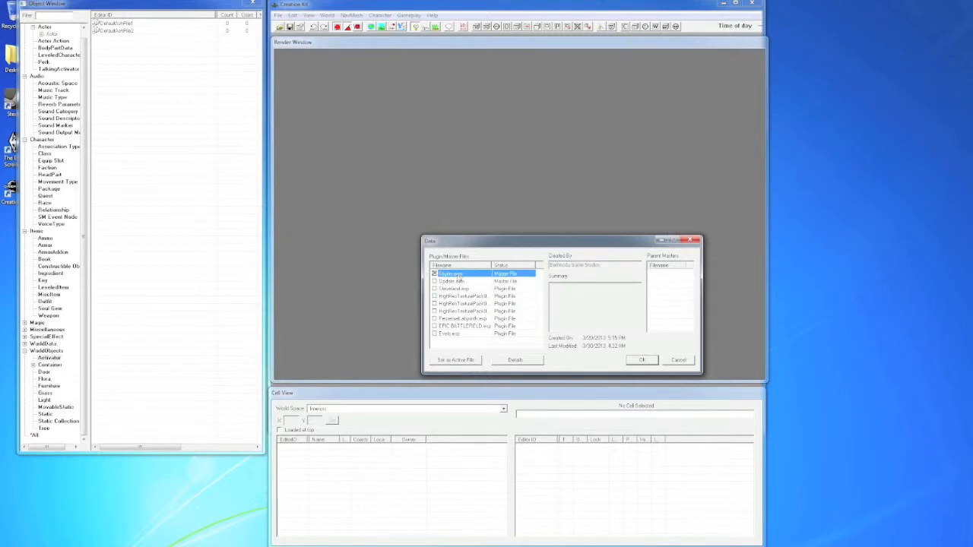
double_click(459, 281)
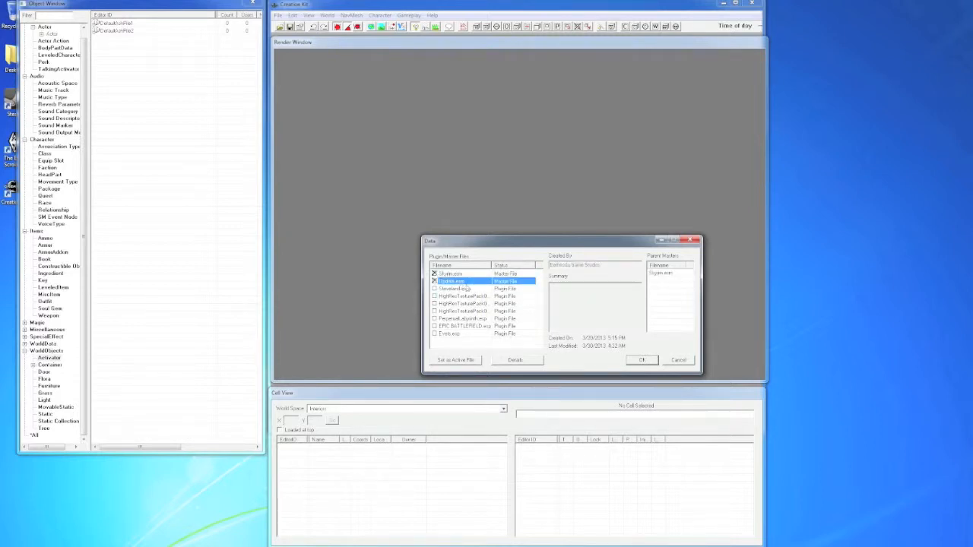
left_click(640, 360)
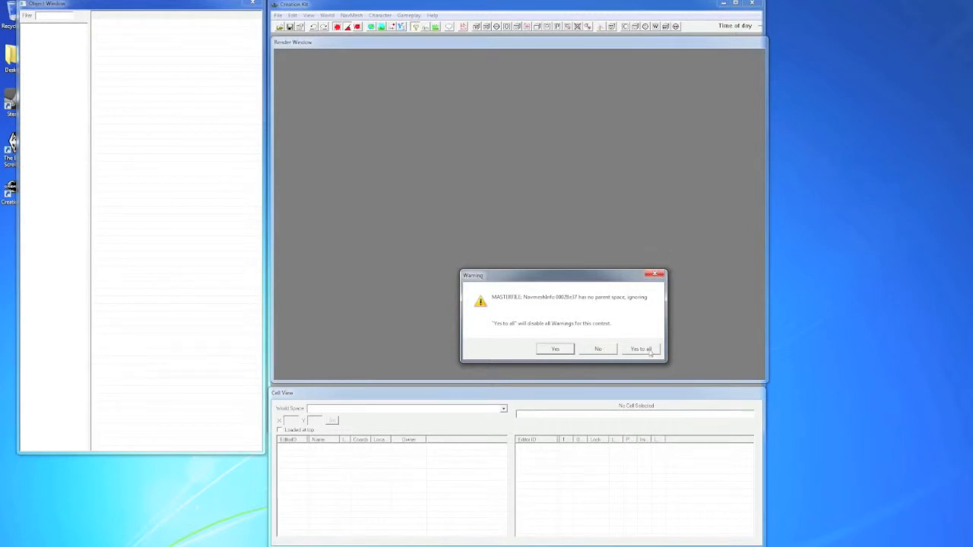
left_click(640, 348)
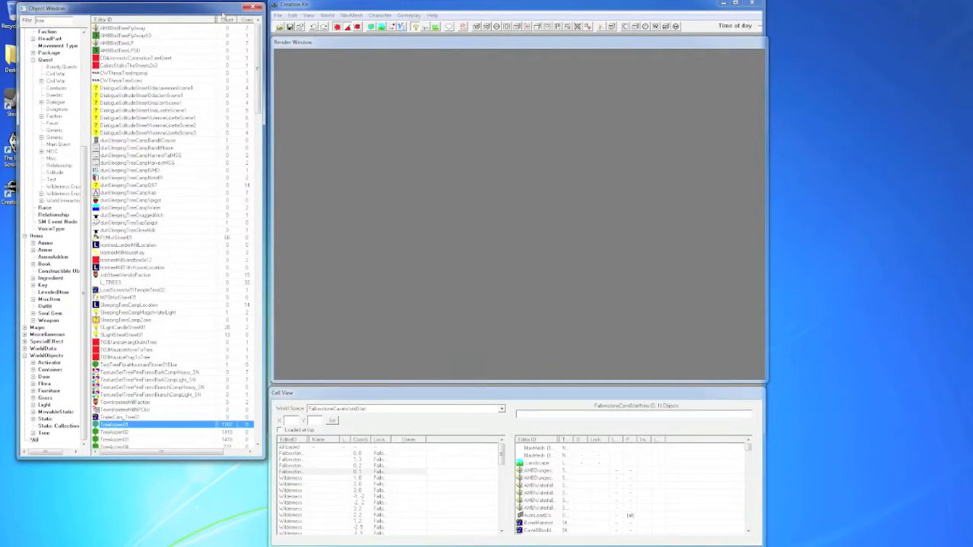
Move the Object Window down and filter its objects by "nord".
left_click_drag(222, 12, 225, 32)
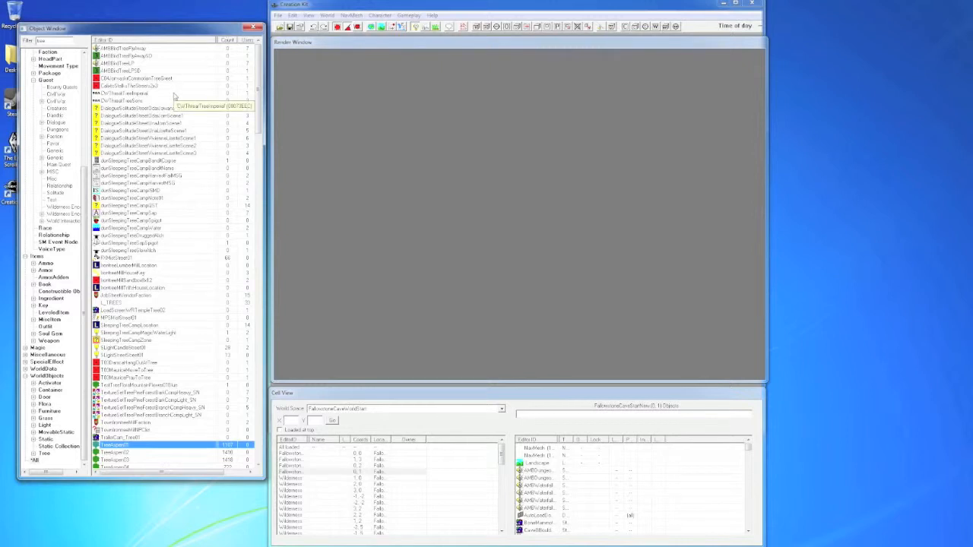
left_click(517, 78)
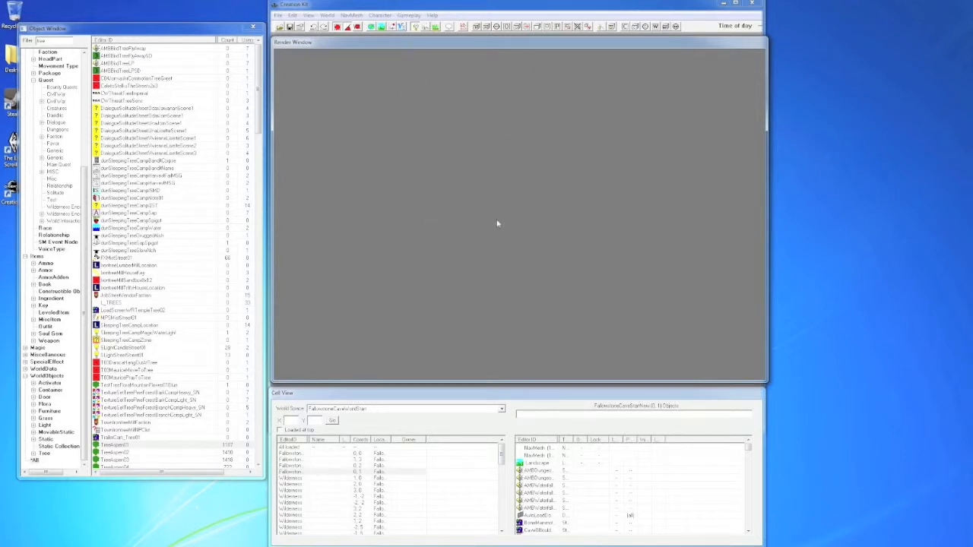
double_click(69, 41)
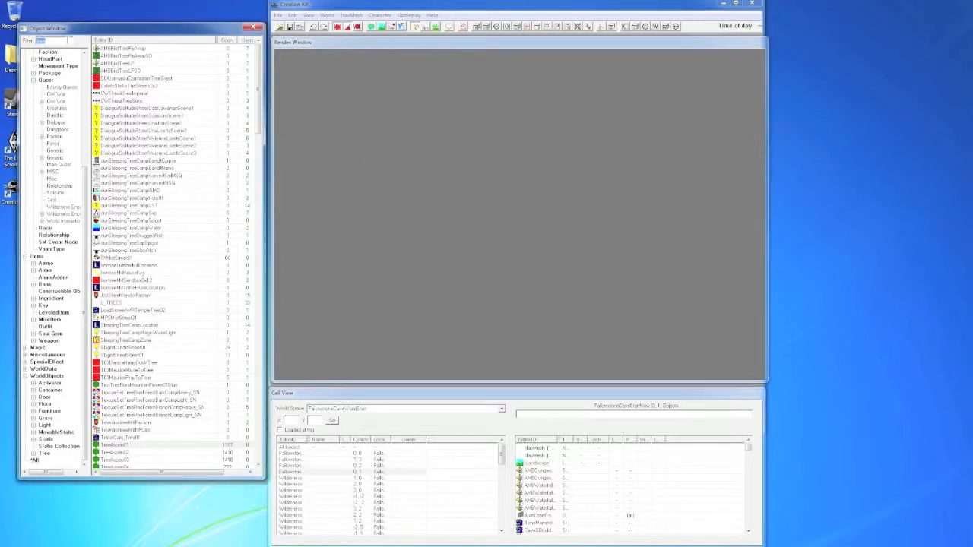
key("BackSpace")
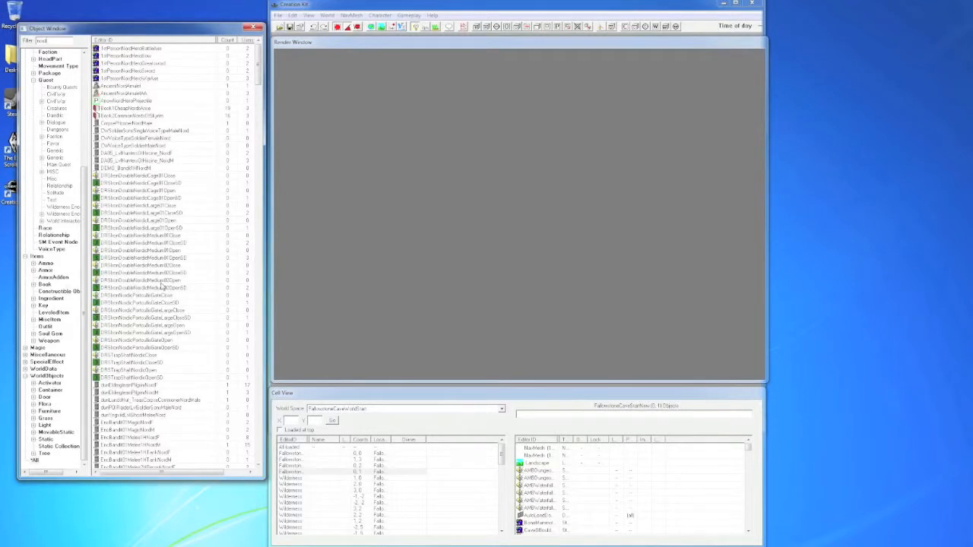
Examine the filtered Nord objects in the Object Window and clear the filter.
left_click(162, 283)
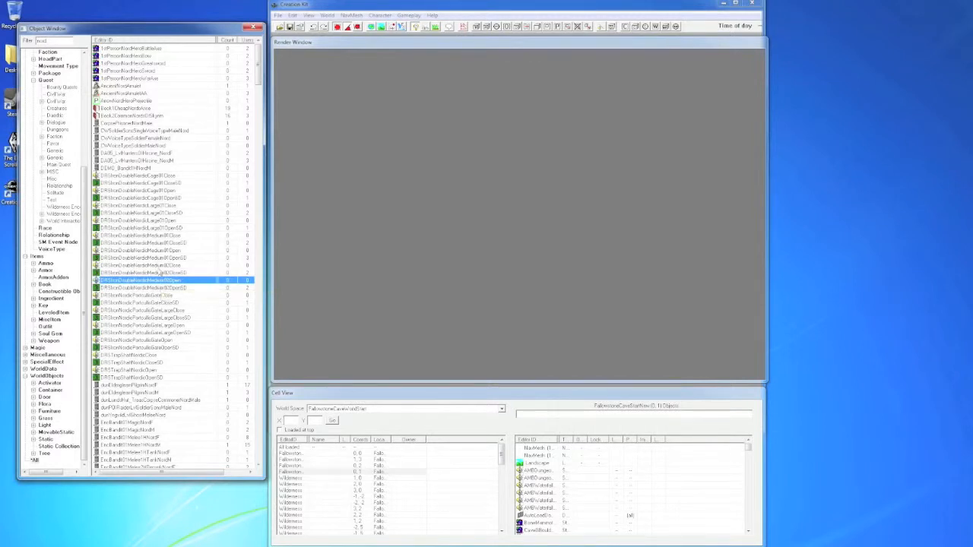
left_click(140, 64)
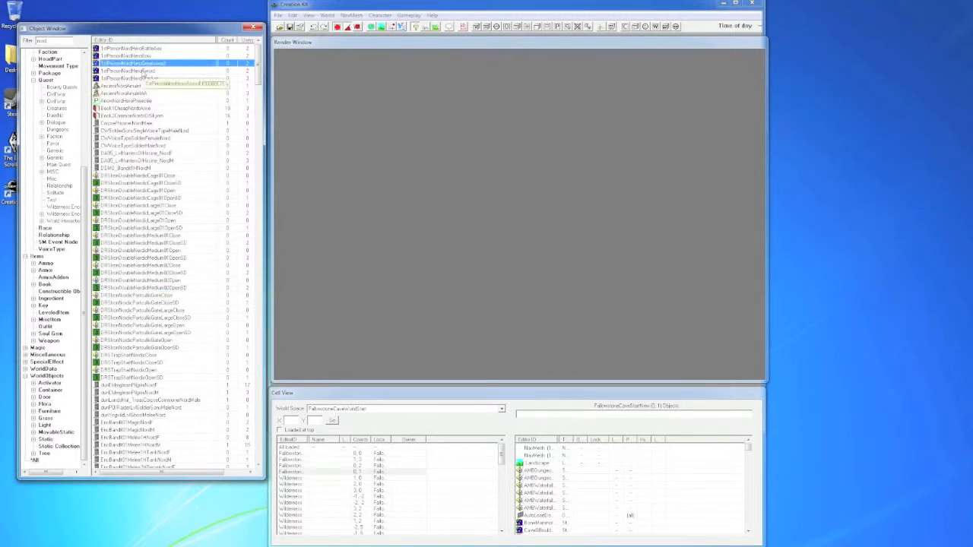
scroll(217, 289, "down", 10)
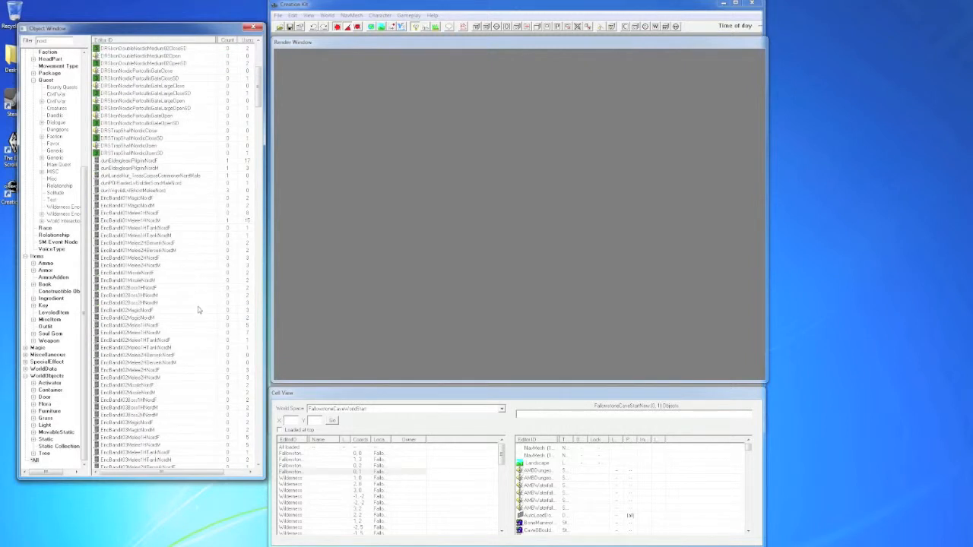
scroll(194, 311, "down", 10)
left_click(134, 311)
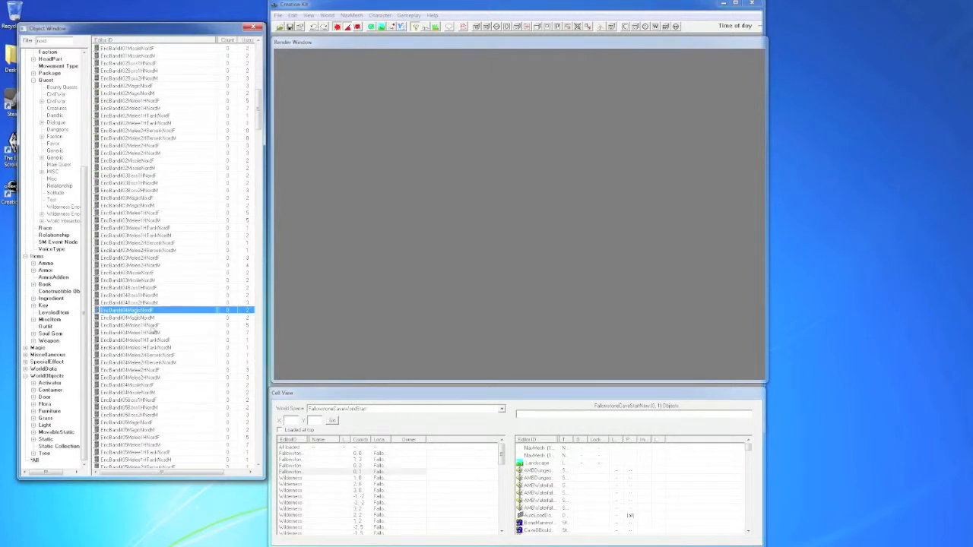
scroll(151, 332, "down", 20)
scroll(151, 331, "up", 20)
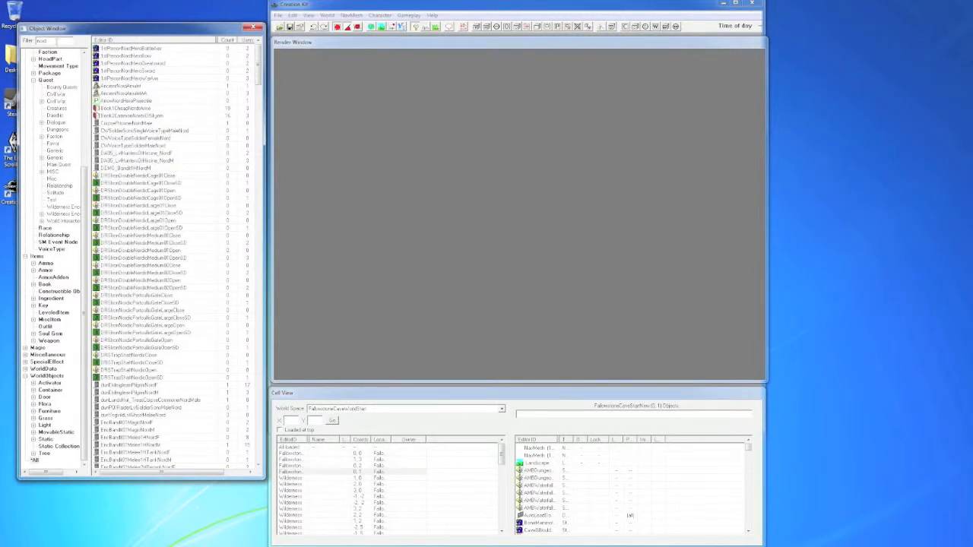
left_click_drag(50, 41, 22, 41)
key("BackSpace")
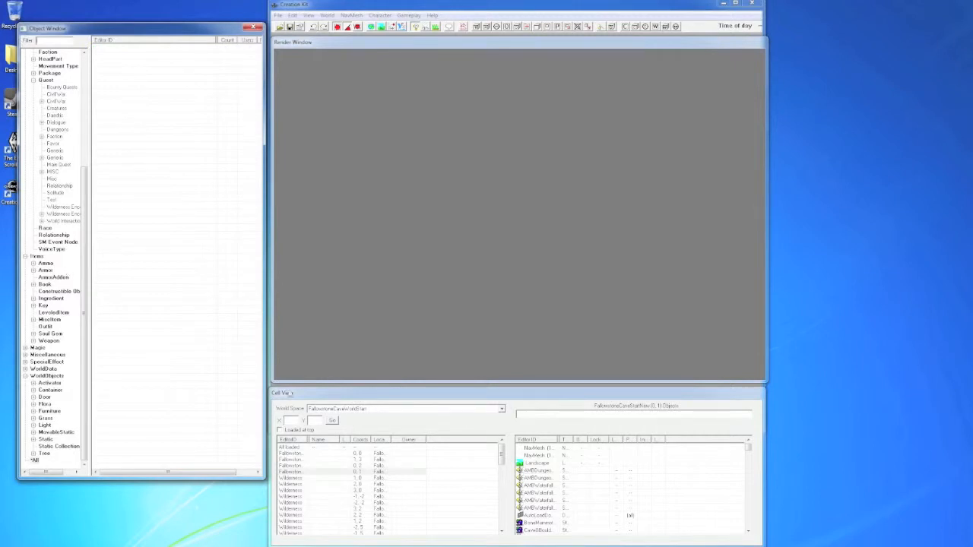
Browse the available world spaces in the Cell View, keeping the current world space.
left_click(428, 396)
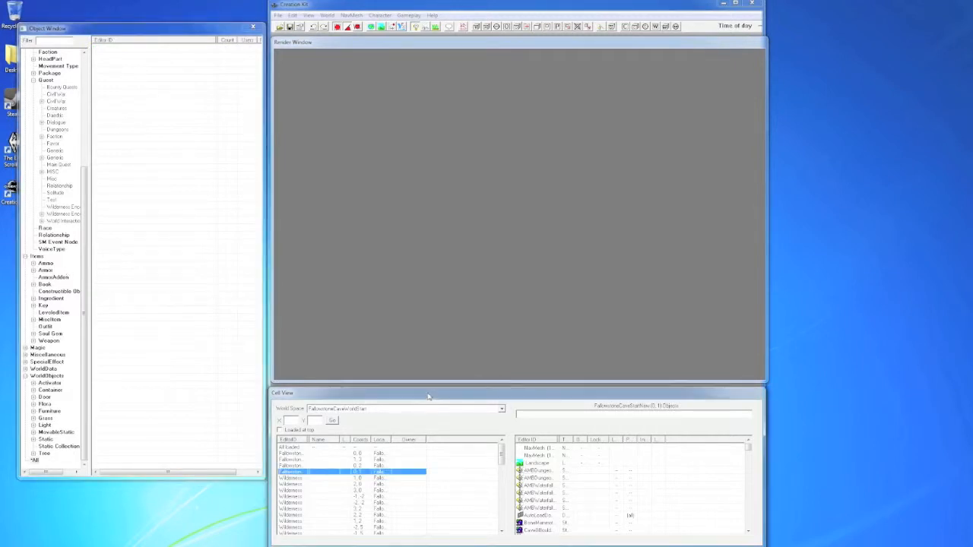
left_click(380, 411)
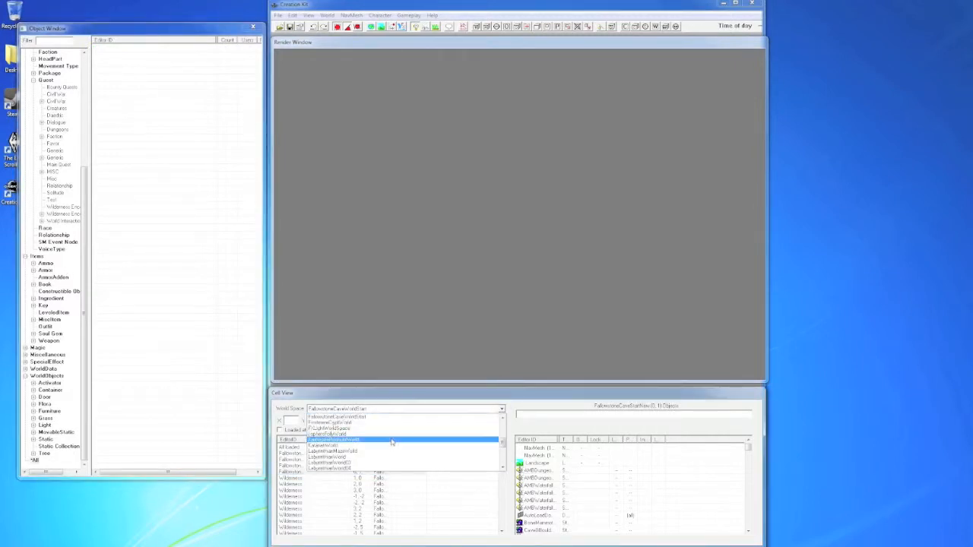
scroll(392, 442, "up", 5)
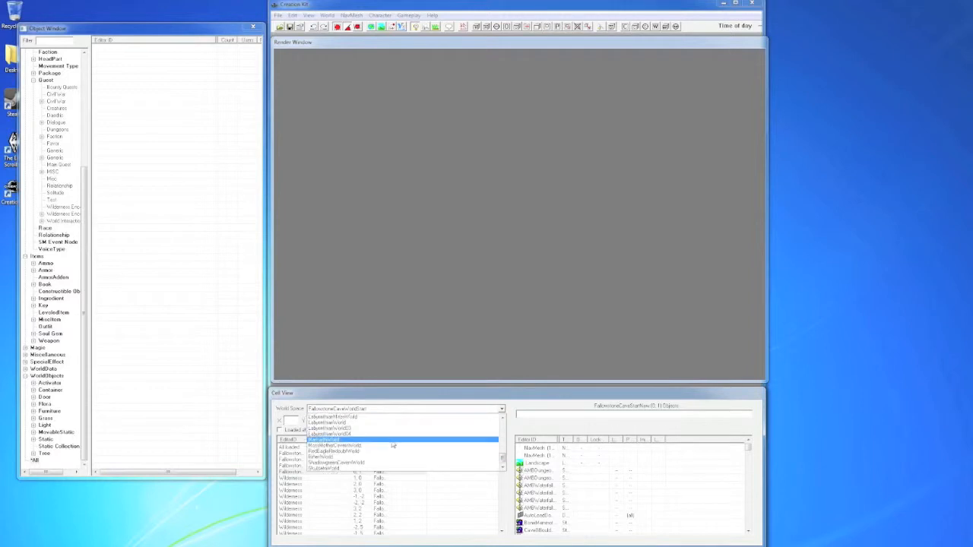
left_click(517, 406)
left_click(466, 463)
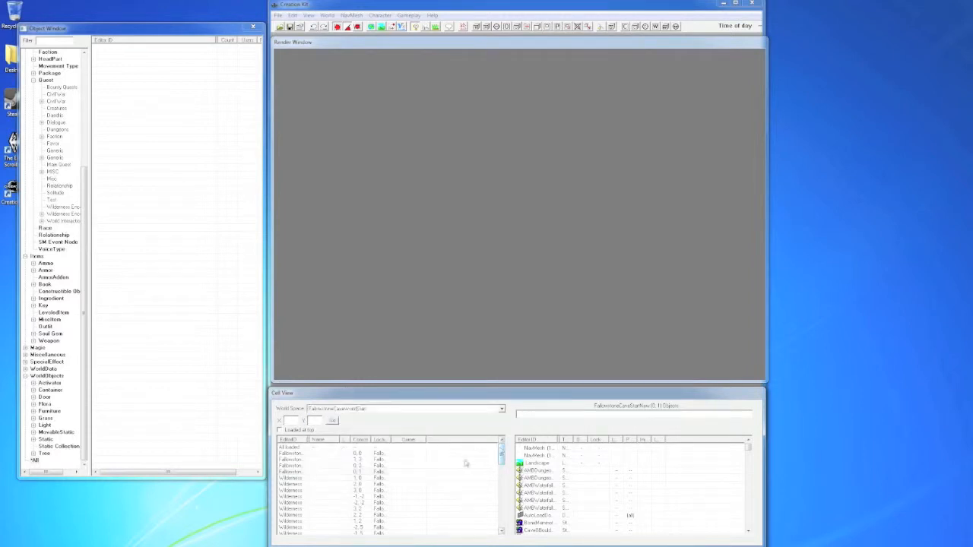
Go through the cells of the current world space to examine the objects each one contains.
left_click(349, 472)
key("Down")
key("Down")
key("Down")
key("Down")
key("Down")
key("Down")
key("Down")
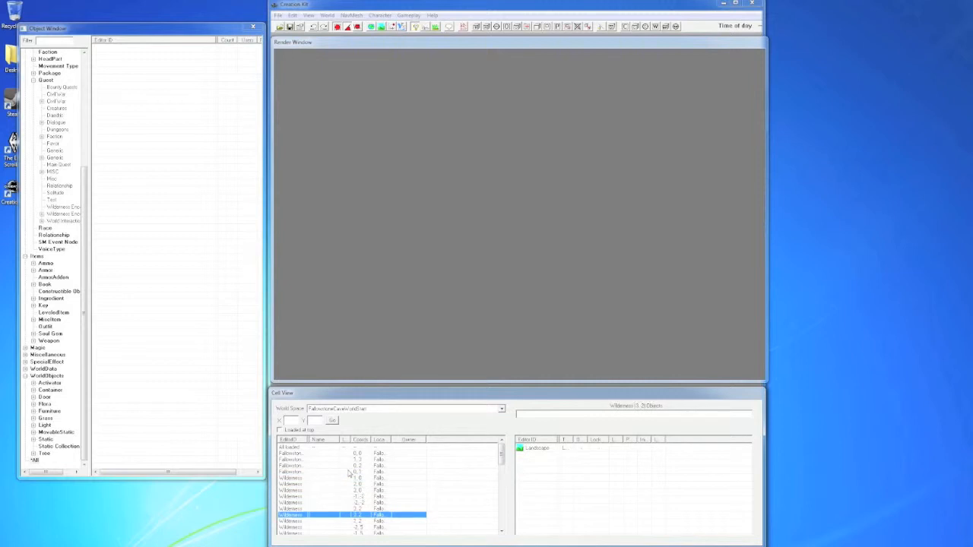
key("Down")
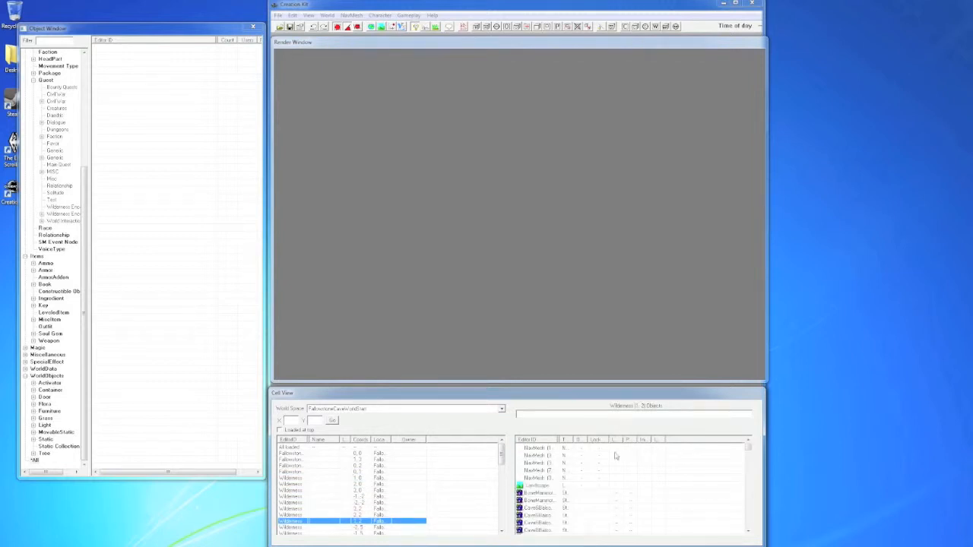
Go through the object list of the selected Wilderness cell, starting from its first NavMesh.
left_click(540, 449)
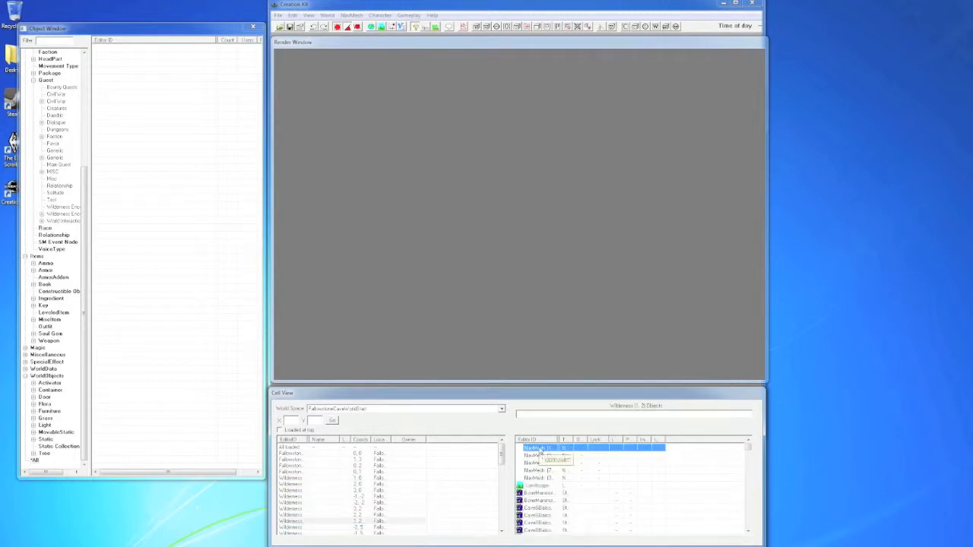
key("Down")
key("Down")
key("Down")
key("Down")
key("Down")
key("Down")
key("Down")
key("Down")
key("Down")
key("Down")
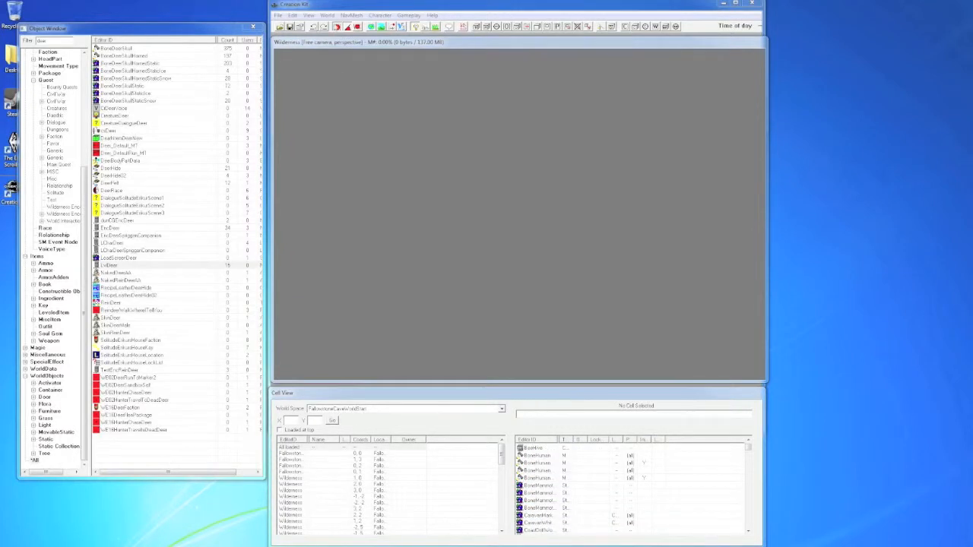
Create a new world space with the editor ID and name Blackfall, with Small World turned off.
left_click(520, 181)
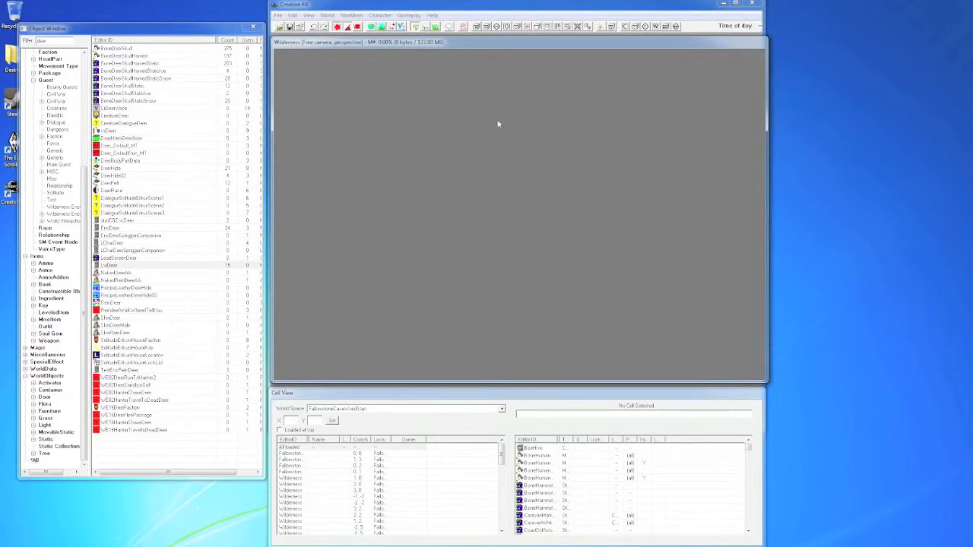
left_click(327, 15)
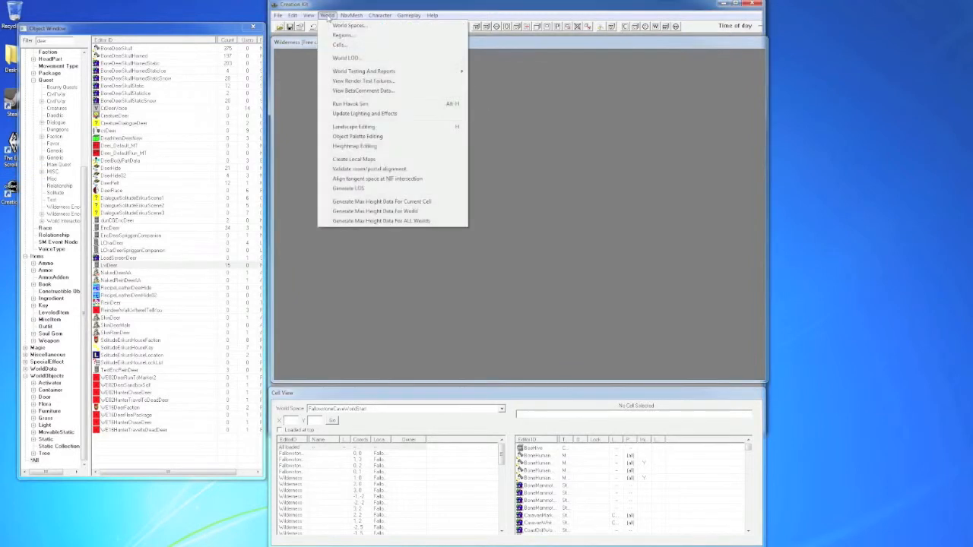
left_click(350, 26)
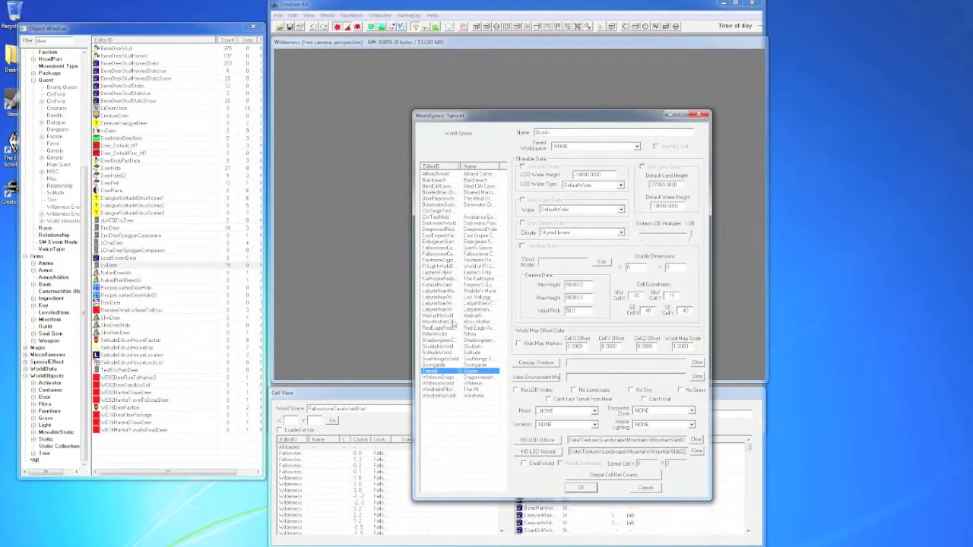
left_click(458, 435)
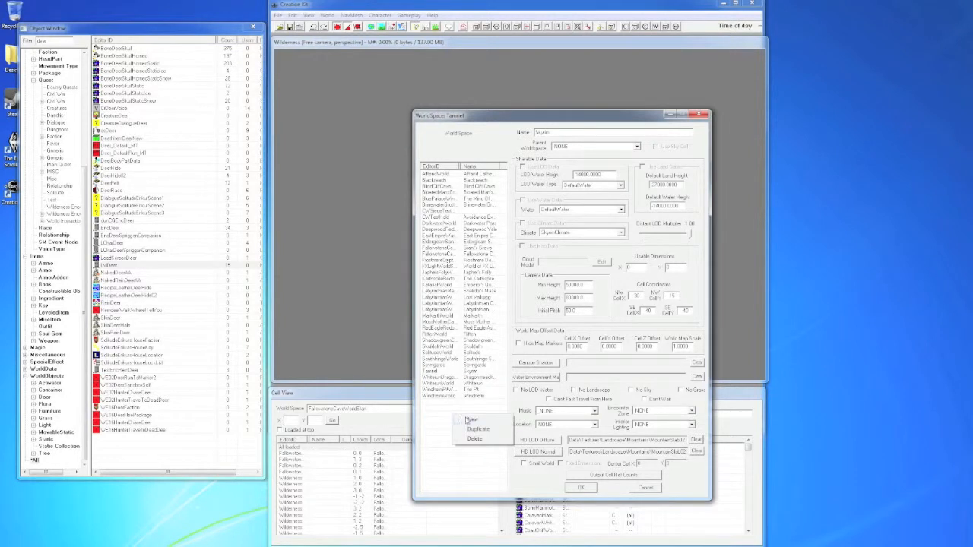
left_click(470, 419)
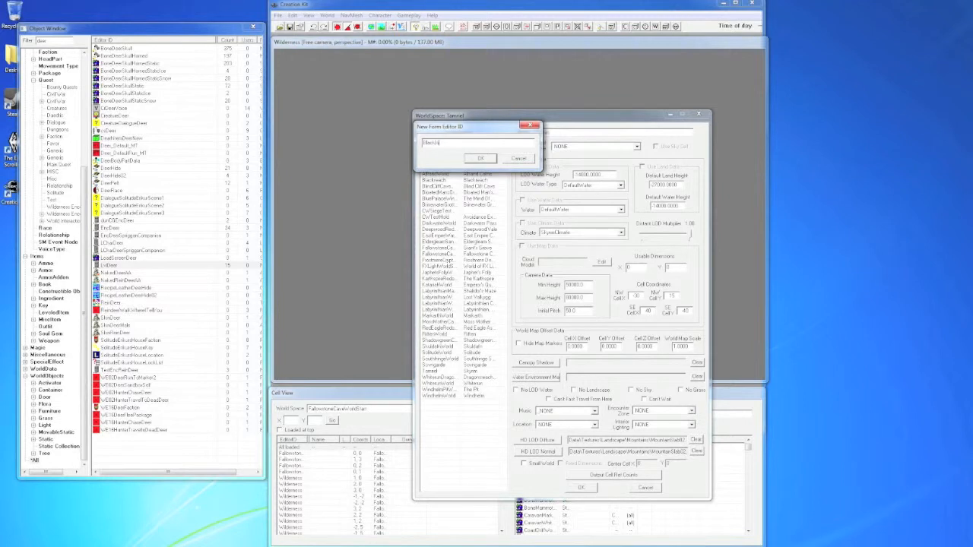
left_click(486, 159)
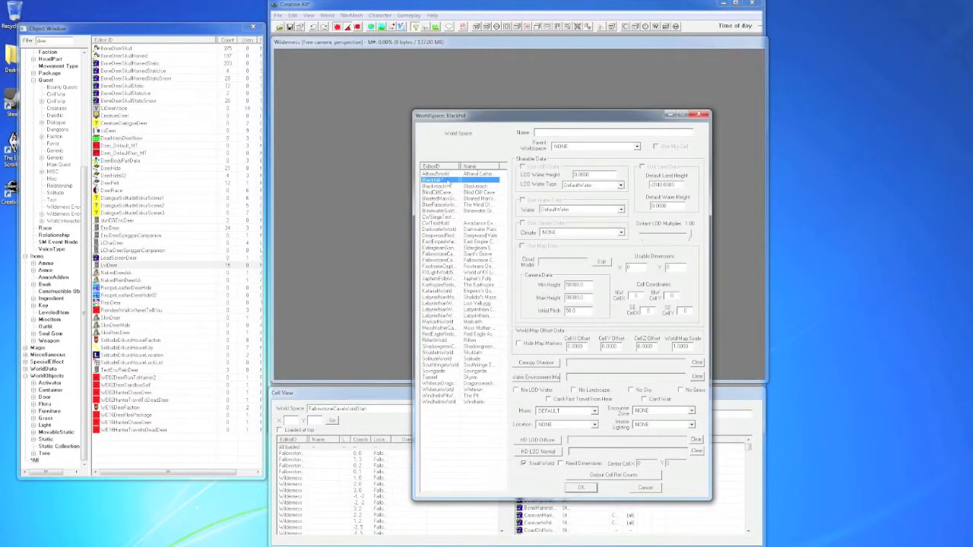
left_click(561, 132)
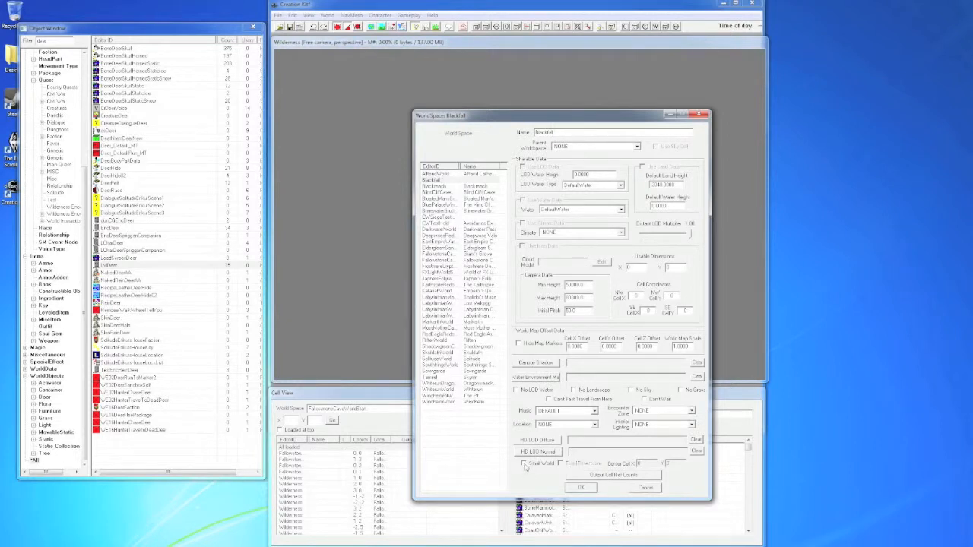
left_click(582, 488)
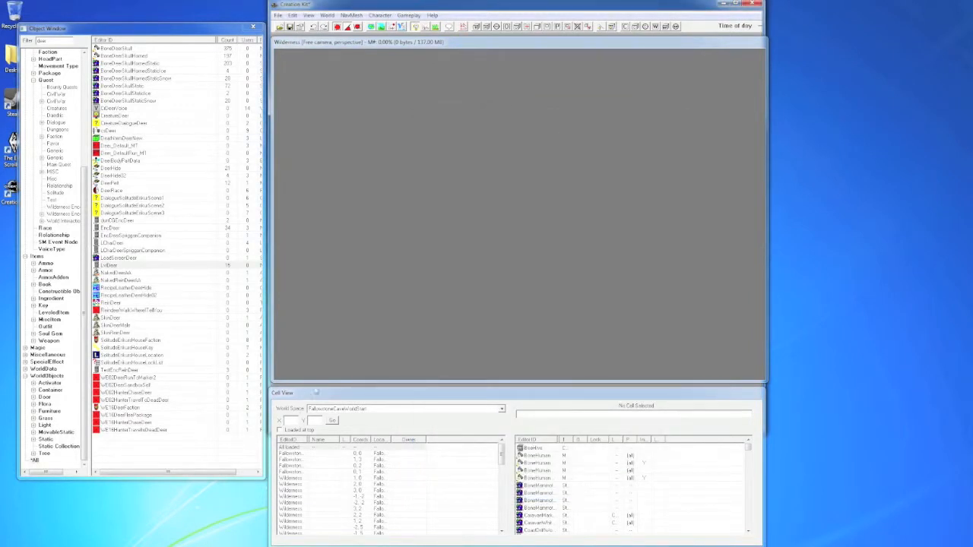
Switch the Cell View to the Blackfall world space and load its Wilderness cell 0, 0 into the Render Window.
left_click(502, 410)
scroll(424, 443, "down", 5)
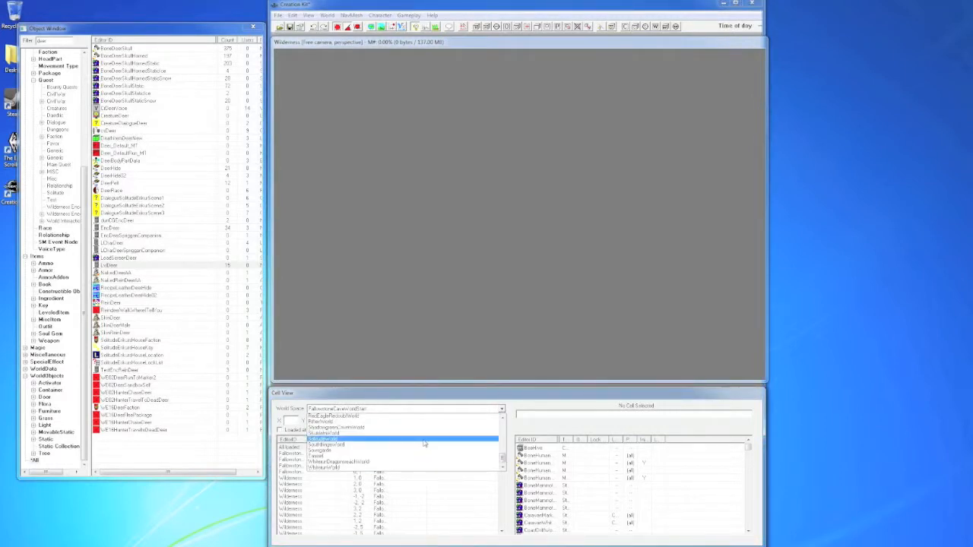
scroll(424, 444, "up", 10)
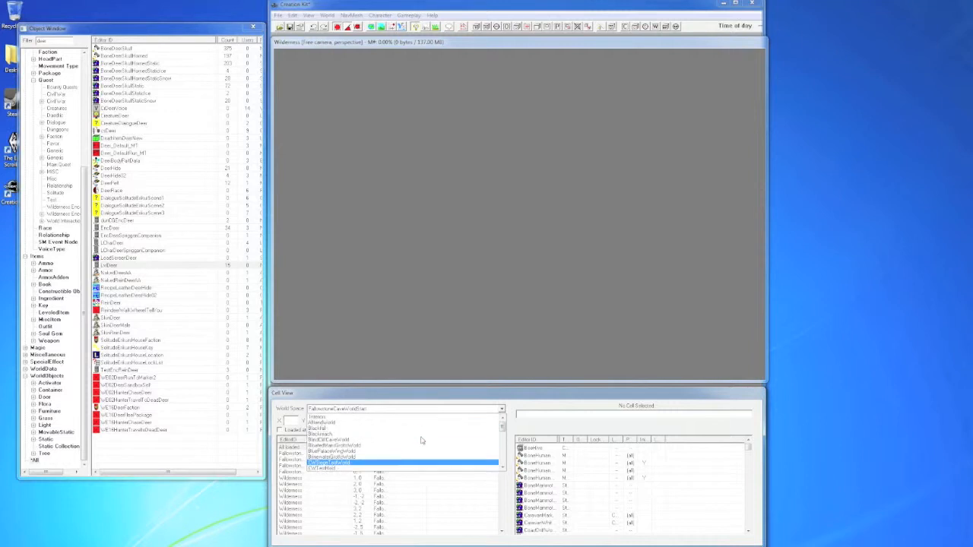
left_click(422, 434)
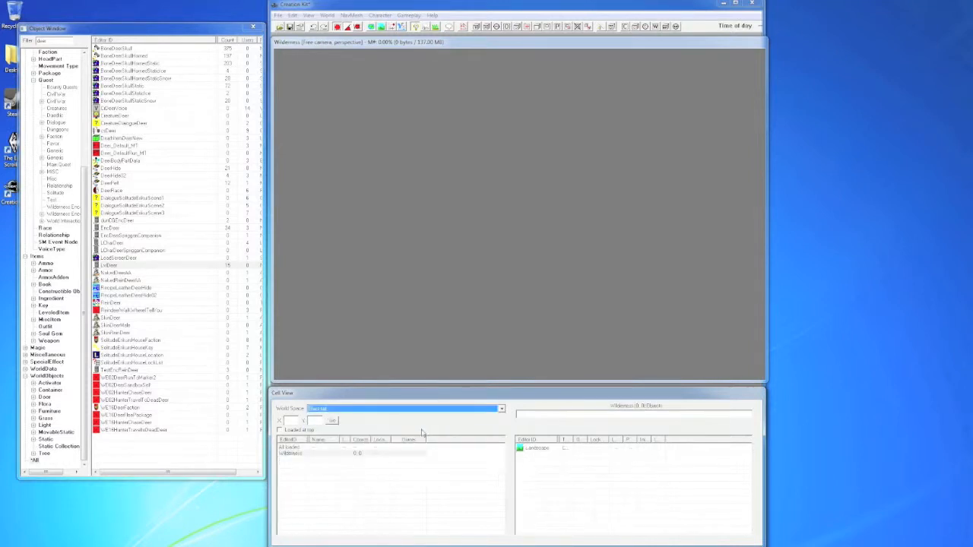
left_click(300, 454)
double_click(299, 454)
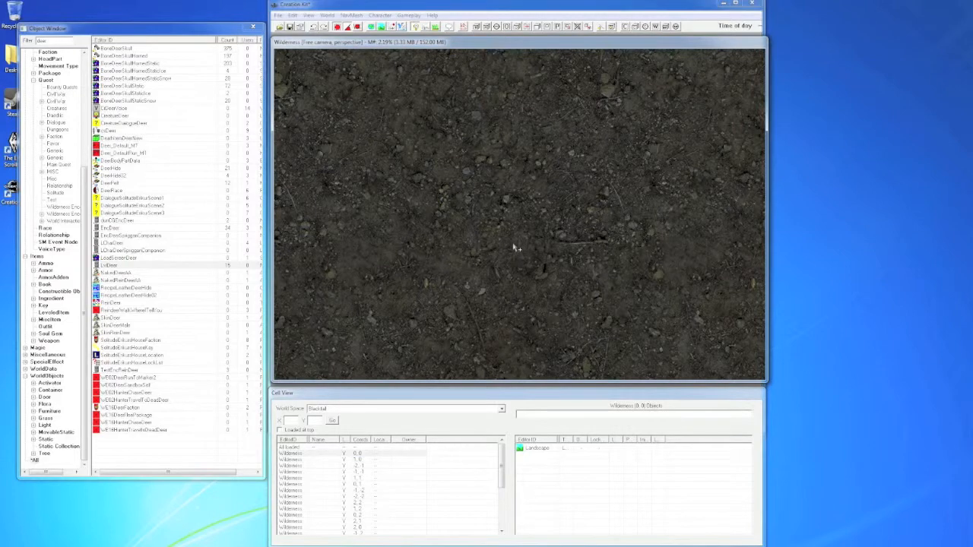
Examine the new world's ground and water surface from above and out towards the horizon.
scroll(514, 248, "down", 15)
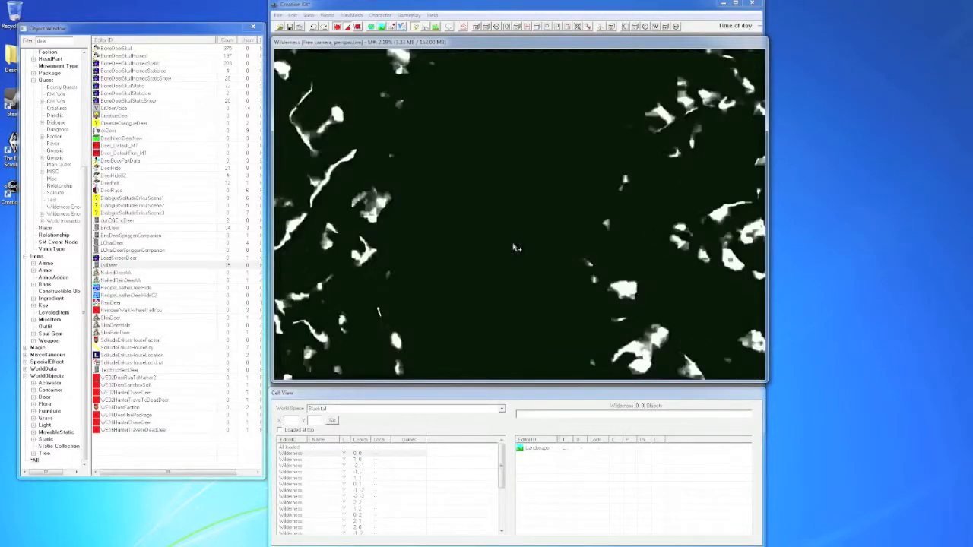
scroll(519, 215, "down", 10)
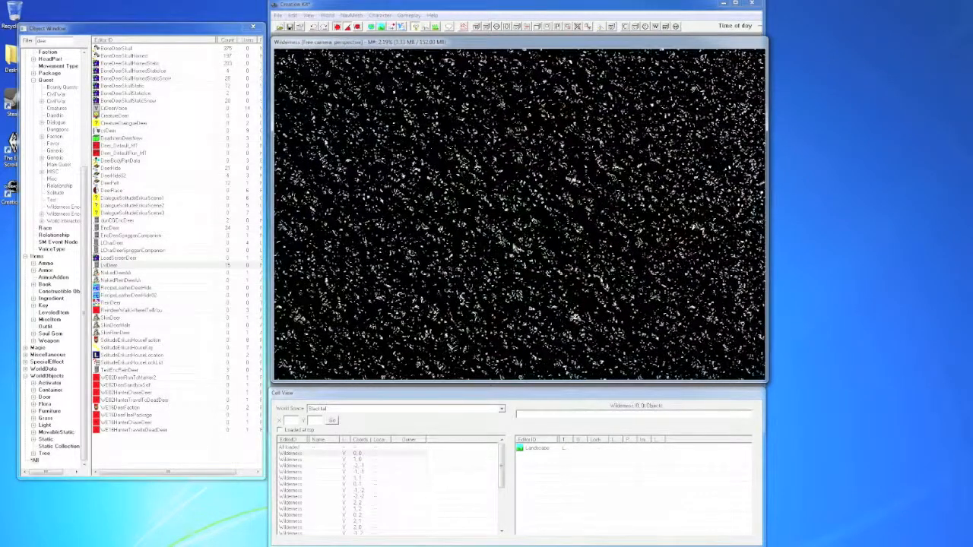
scroll(550, 176, "down", 10)
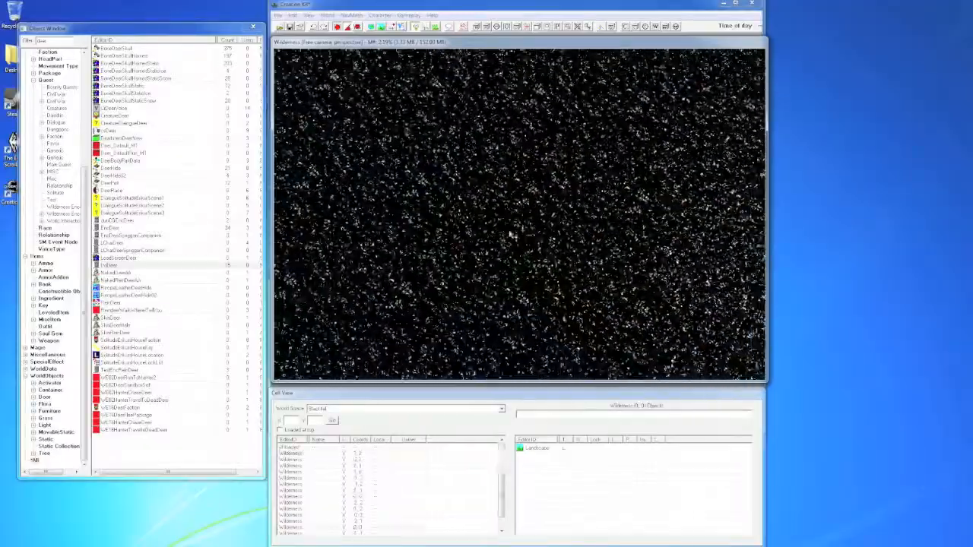
scroll(550, 177, "down", 10)
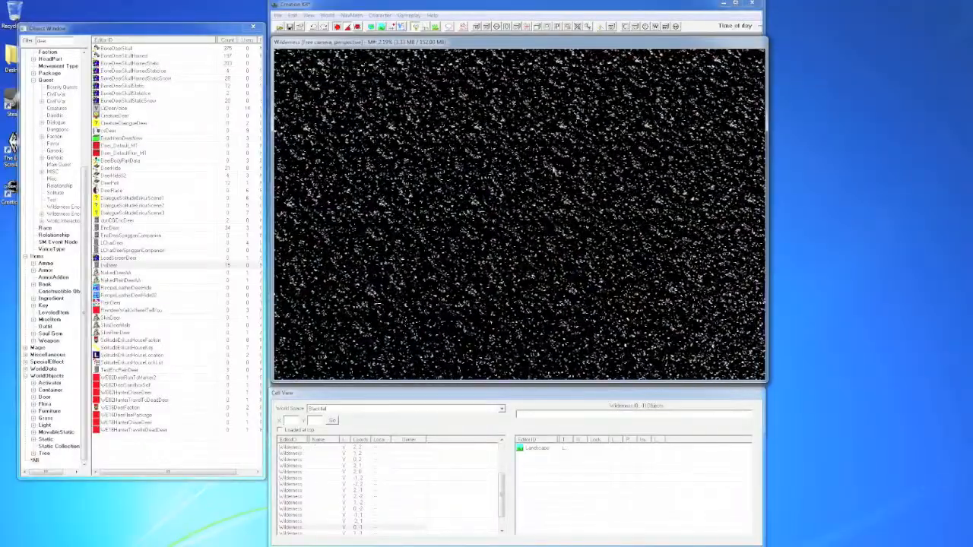
scroll(558, 191, "down", 10)
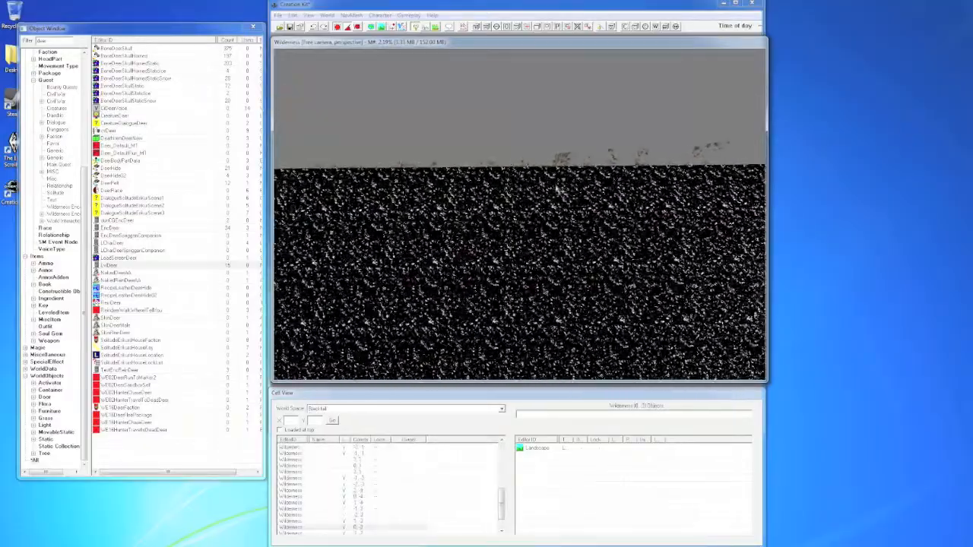
scroll(557, 190, "down", 3)
scroll(557, 190, "down", 3)
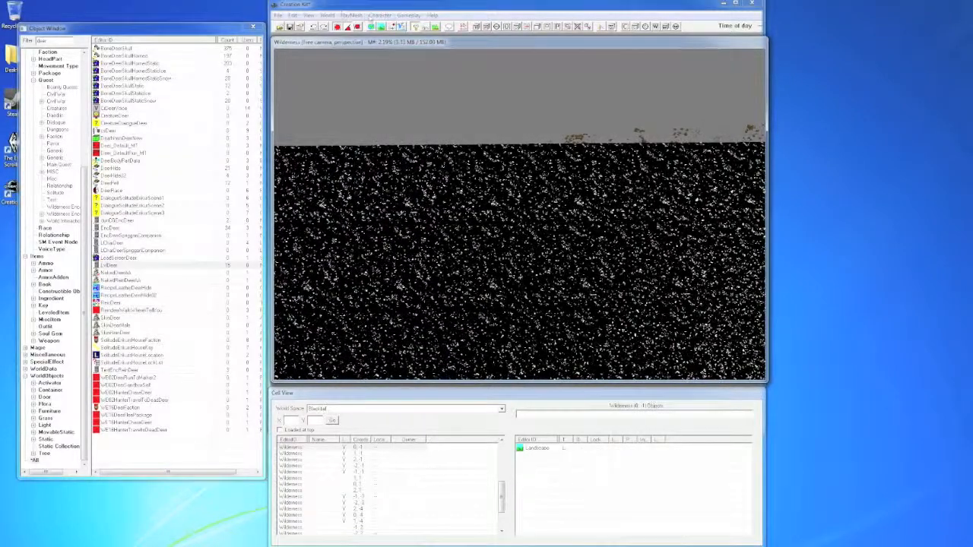
Start landscape editing and place its settings window clear of the Render Window.
left_click(326, 15)
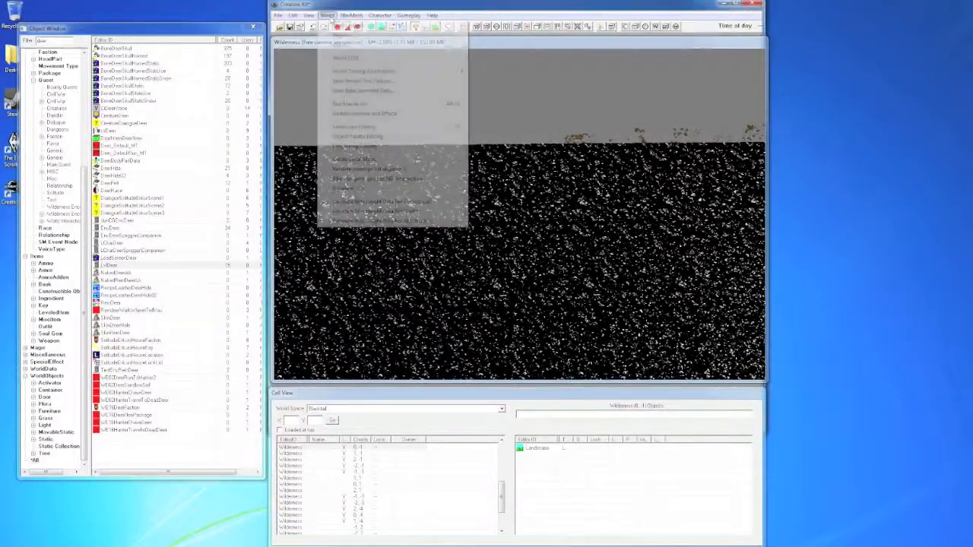
left_click(434, 129)
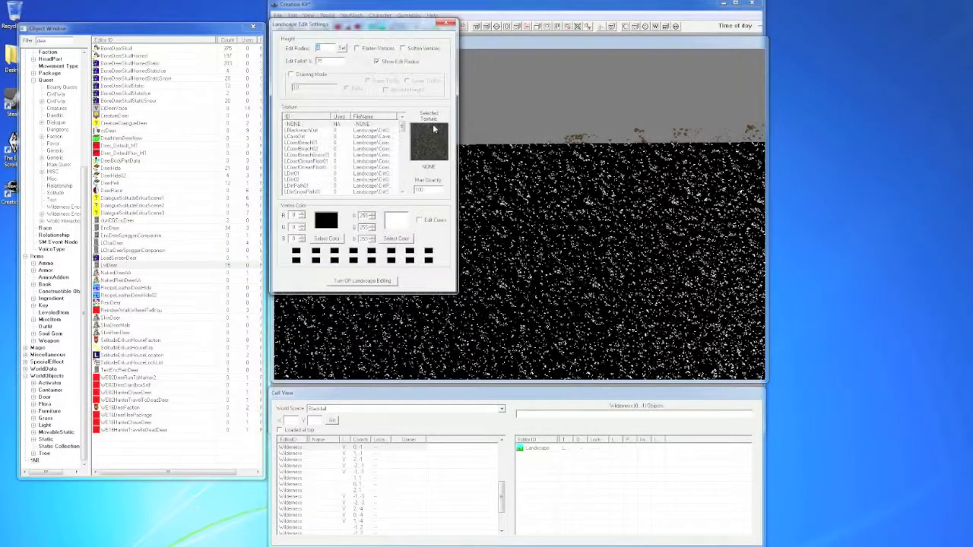
left_click_drag(396, 27, 210, 7)
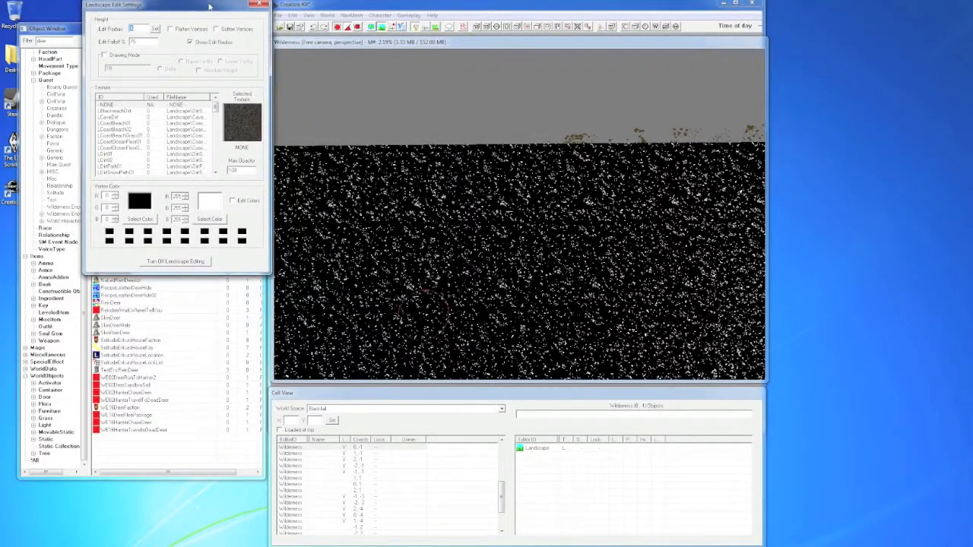
Raise the flat ground below the water in cell 0, 0 into a tall, steep peak.
left_click(512, 245)
scroll(512, 230, "up", 10)
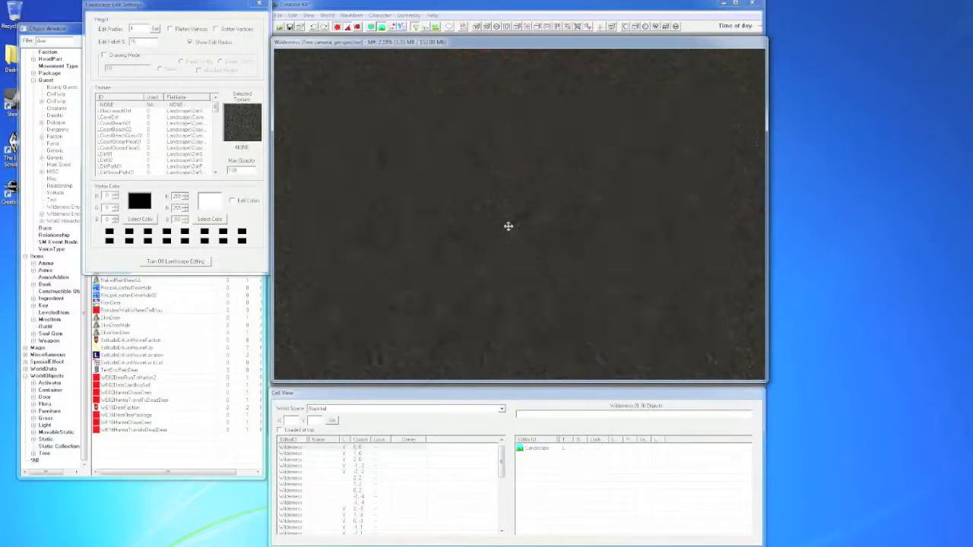
middle_click_drag(511, 209, 515, 184)
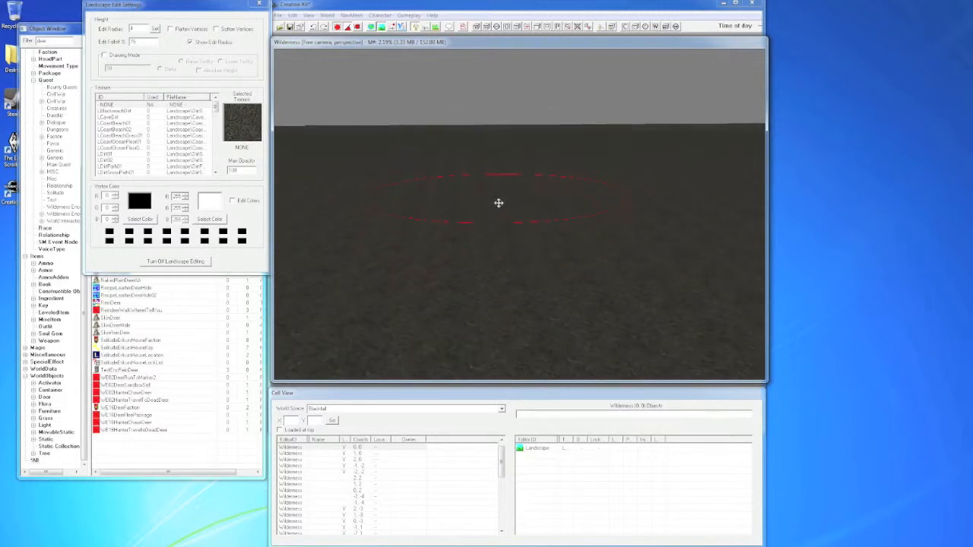
mouse_move(499, 203)
left_mouse_down()
mouse_move(504, 148)
mouse_move(497, 268)
mouse_move(522, 70)
left_mouse_up()
scroll(503, 168, "down", 4)
scroll(517, 144, "down", 4)
Raise more ground around the first peak to build a broader mountain with two summits above the water.
scroll(520, 142, "up", 3)
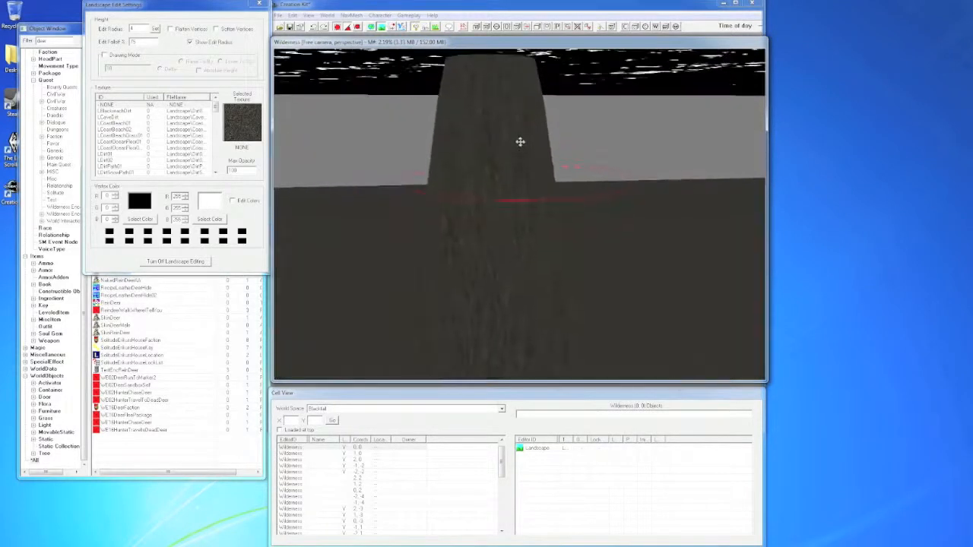
scroll(474, 254, "up", 4)
left_click_drag(467, 250, 463, 177)
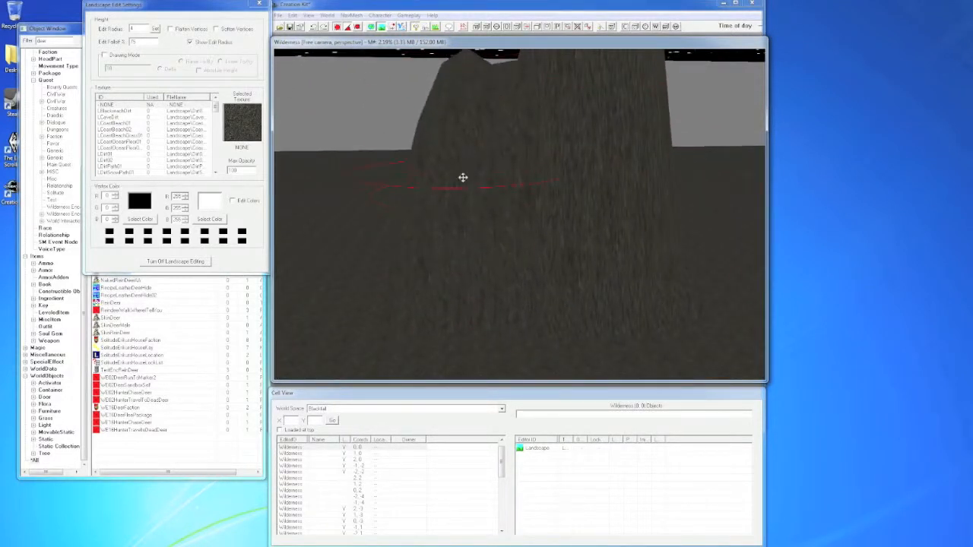
left_click_drag(419, 272, 441, 180)
middle_click_drag(441, 180, 497, 247)
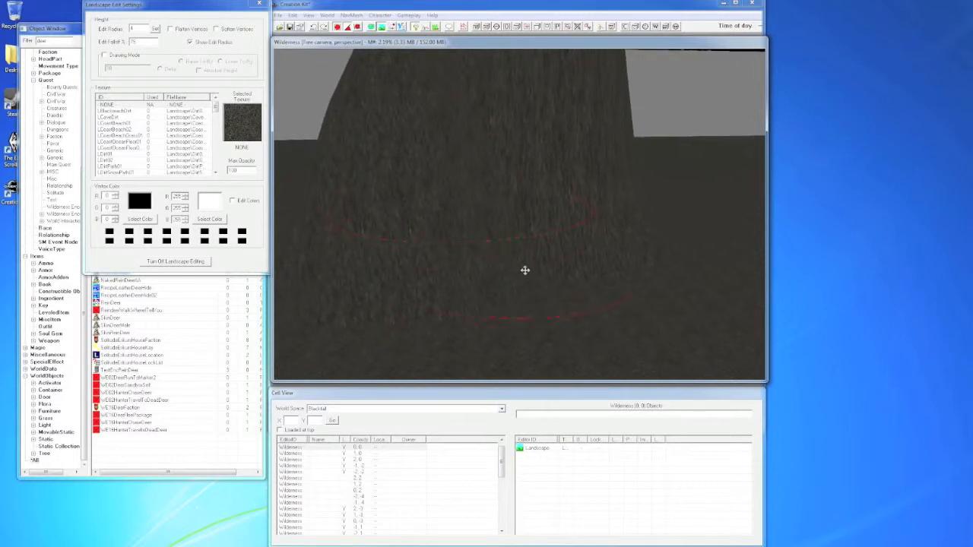
left_click_drag(525, 270, 563, 156)
middle_click_drag(553, 232, 561, 321)
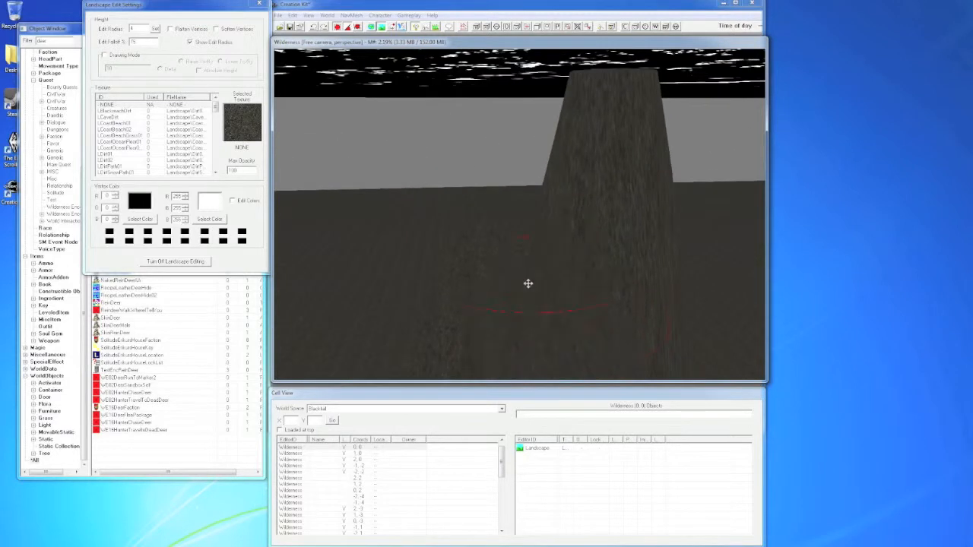
left_click_drag(528, 283, 552, 127)
scroll(543, 198, "down", 6)
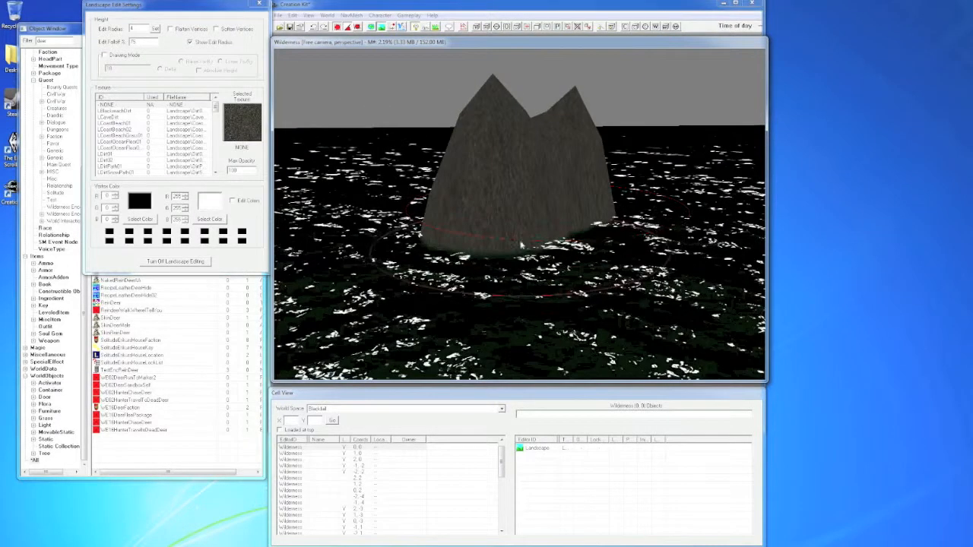
middle_click_drag(567, 245, 548, 193)
left_click_drag(548, 193, 586, 133)
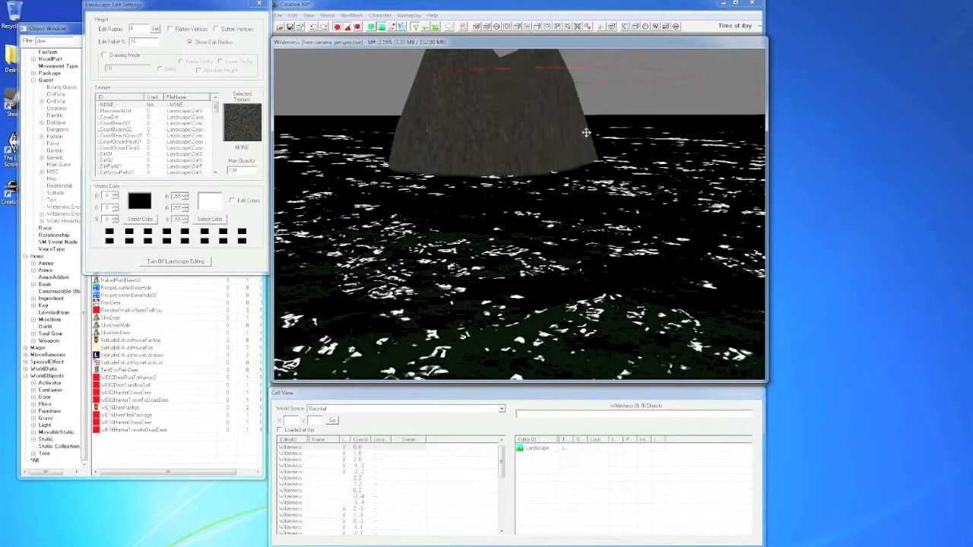
Enable Flatten Vertices and level the twin-peaked mountain into a flat-topped island.
scroll(571, 265, "down", 5)
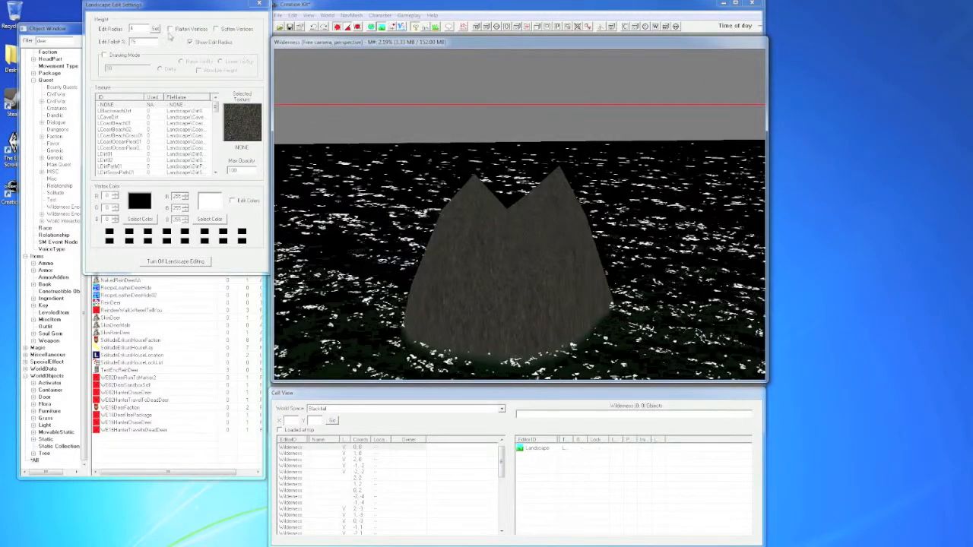
left_click(179, 10)
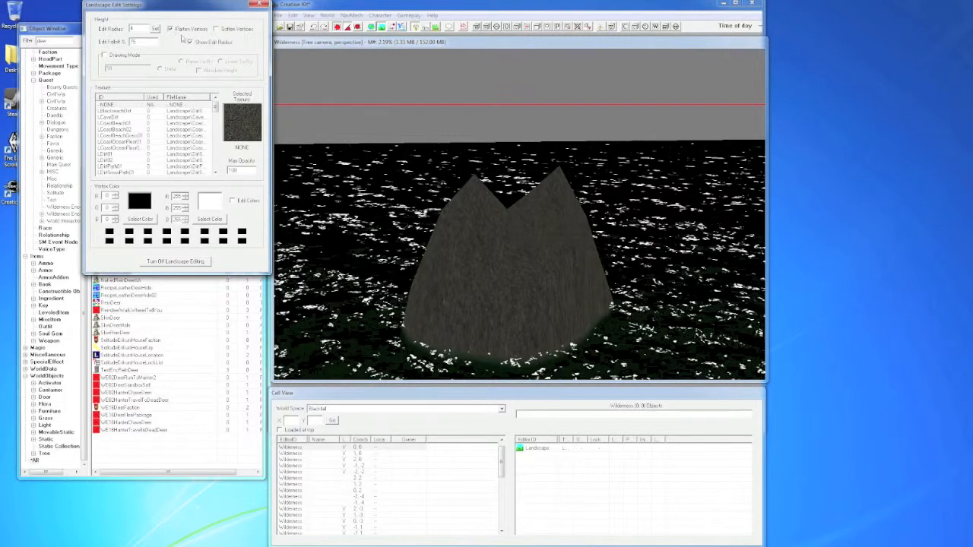
mouse_move(526, 267)
left_mouse_down()
mouse_move(413, 278)
mouse_move(494, 211)
mouse_move(641, 223)
mouse_move(547, 183)
mouse_move(555, 243)
left_mouse_up()
scroll(561, 167, "up", 5)
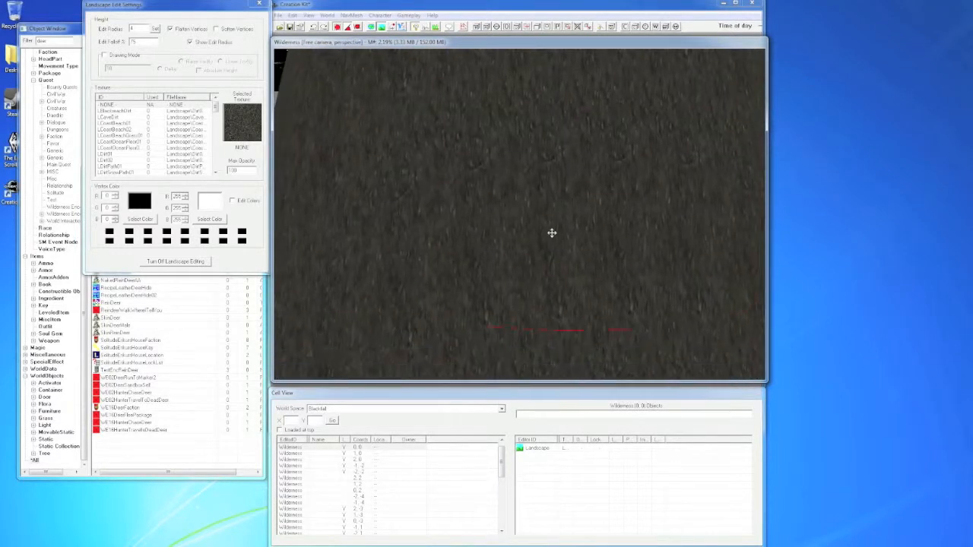
middle_click_drag(551, 234, 640, 218)
scroll(603, 269, "down", 8)
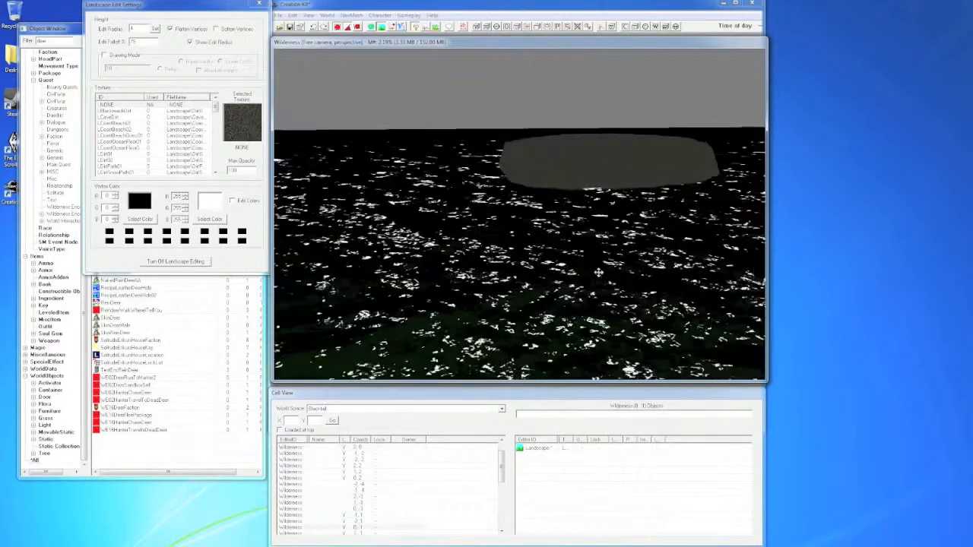
Extend the flattened island outward over the surrounding water with further flattening strokes.
scroll(598, 272, "up", 4)
mouse_move(541, 269)
left_mouse_down()
mouse_move(499, 220)
mouse_move(491, 273)
mouse_move(637, 202)
mouse_move(652, 257)
left_mouse_up()
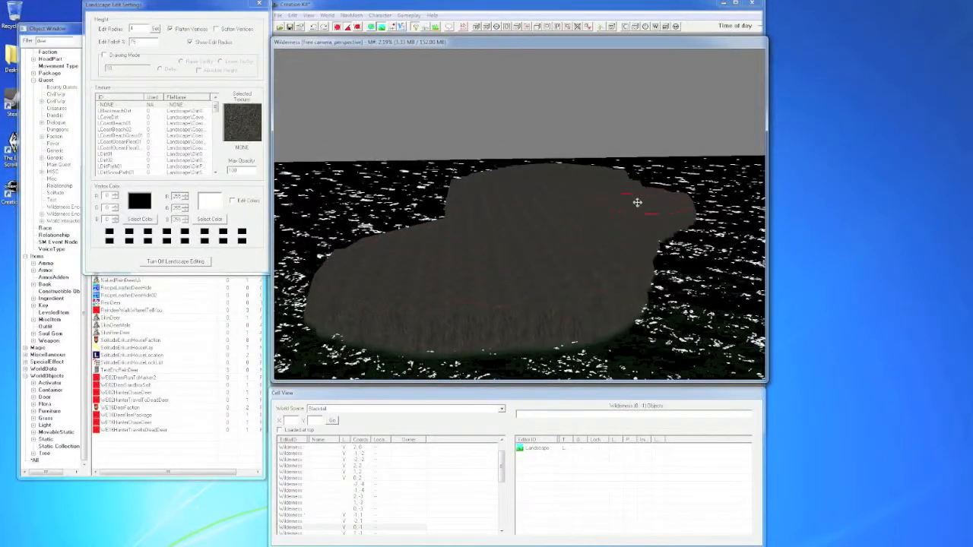
middle_click_drag(652, 257, 527, 247)
mouse_move(566, 258)
left_mouse_down()
mouse_move(590, 262)
mouse_move(557, 218)
mouse_move(695, 245)
left_mouse_up()
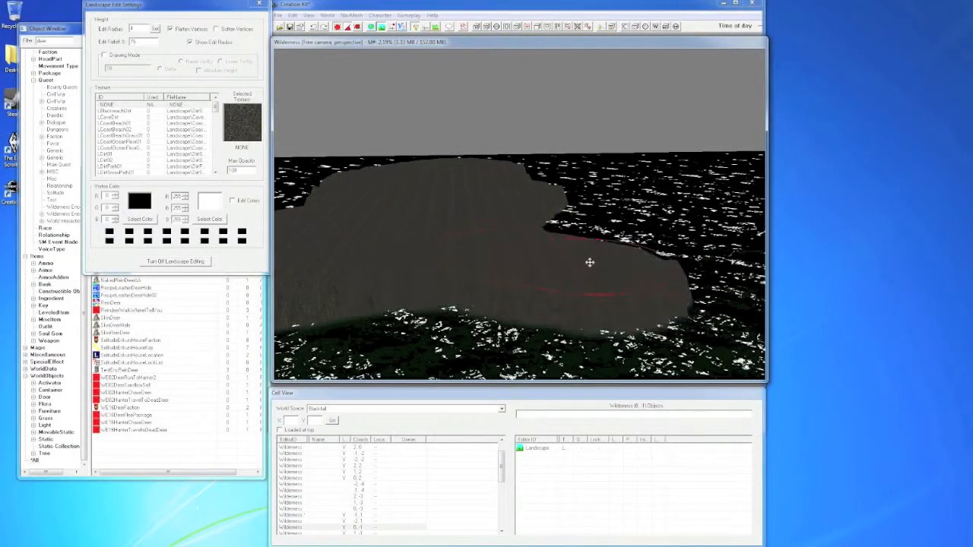
Flatten the sea floor beyond one end of the island up to its plateau height, lengthening that end.
middle_click_drag(696, 244, 554, 243)
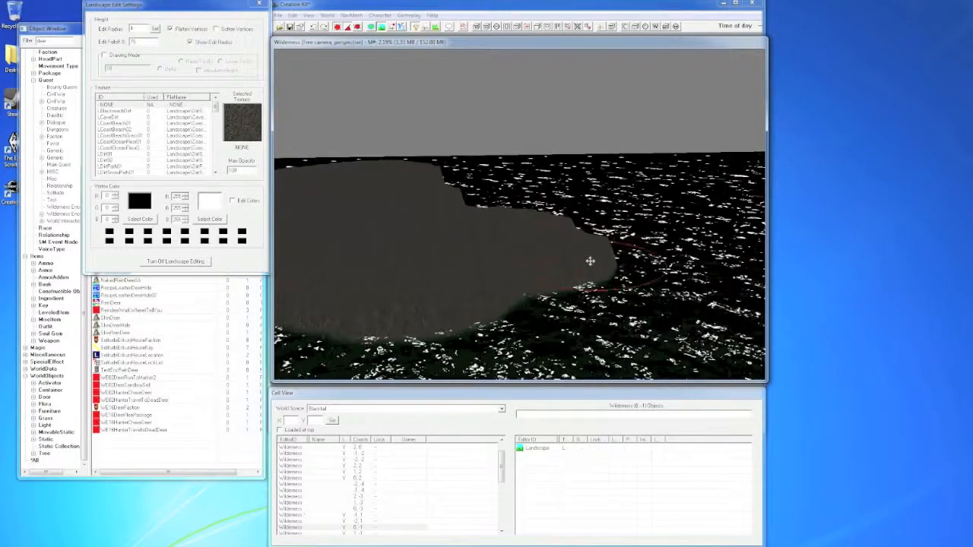
mouse_move(590, 261)
left_mouse_down()
mouse_move(602, 258)
mouse_move(595, 220)
mouse_move(491, 190)
mouse_move(489, 206)
left_mouse_up()
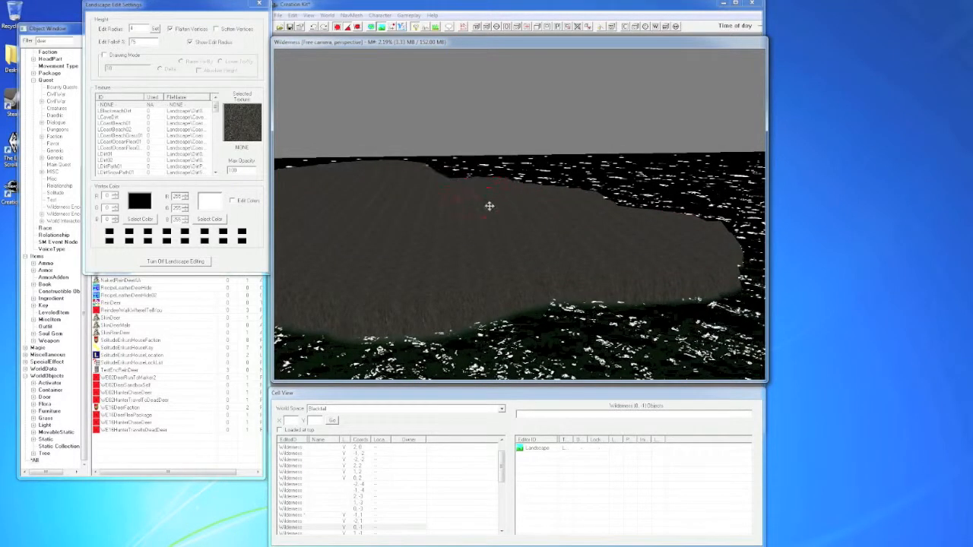
middle_click_drag(589, 211, 495, 190)
mouse_move(598, 211)
left_mouse_down()
mouse_move(630, 209)
mouse_move(519, 180)
left_mouse_up()
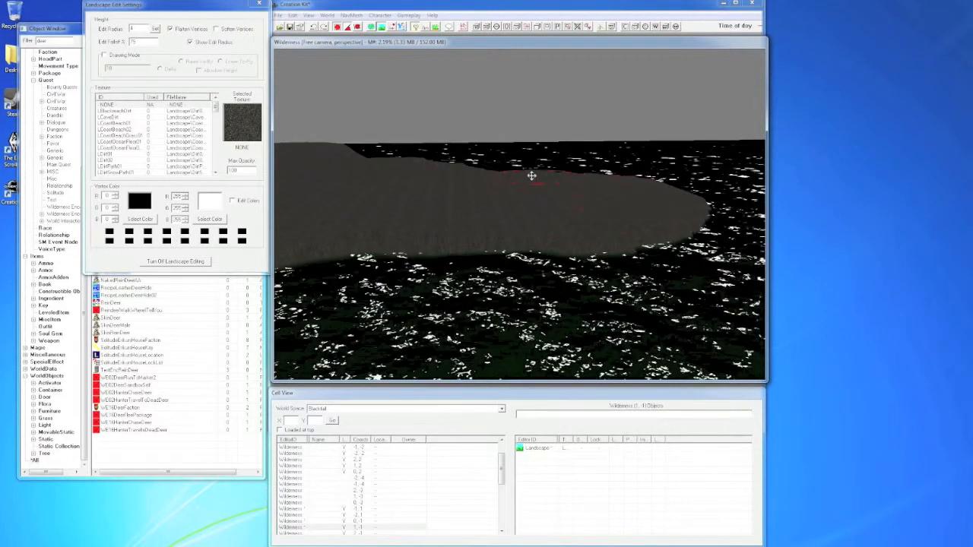
Widen the island's opposite end by flattening the adjacent water area up to plateau level.
mouse_move(519, 180)
middle_mouse_down()
mouse_move(668, 256)
mouse_move(730, 260)
middle_mouse_up()
middle_click_drag(499, 256, 753, 224)
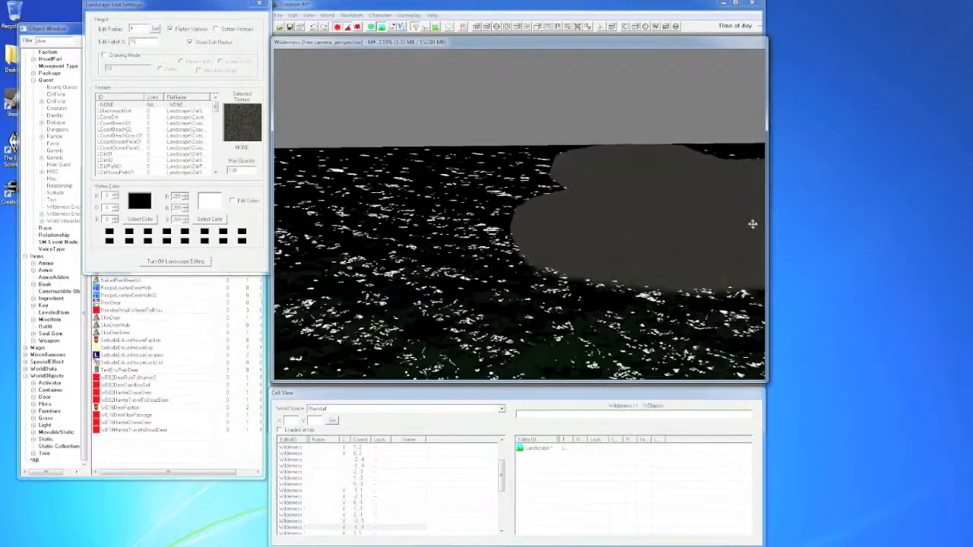
mouse_move(502, 220)
left_mouse_down()
mouse_move(534, 203)
mouse_move(557, 163)
mouse_move(504, 180)
left_mouse_up()
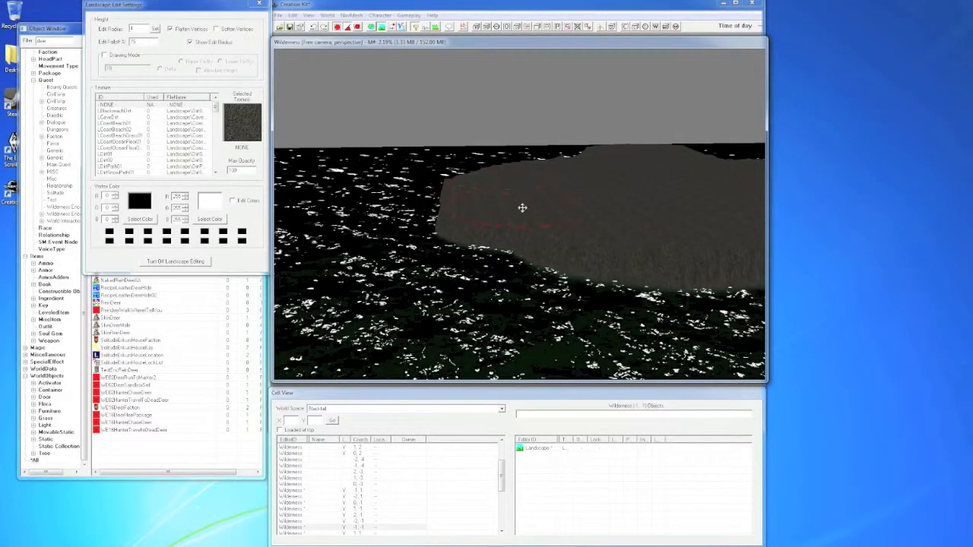
mouse_move(522, 207)
middle_mouse_down()
mouse_move(508, 181)
mouse_move(517, 207)
middle_mouse_up()
Broaden the island's near shore by flattening the indented coastline and the water in front of it.
scroll(525, 228, "down", 2)
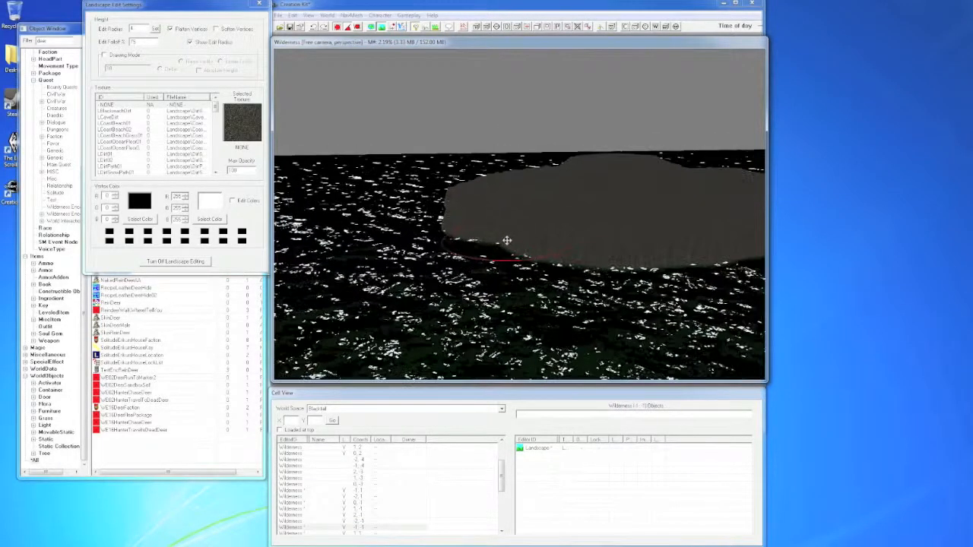
mouse_move(507, 241)
left_mouse_down()
mouse_move(565, 267)
mouse_move(656, 281)
left_mouse_up()
middle_click_drag(656, 280, 471, 267)
mouse_move(472, 267)
left_mouse_down()
mouse_move(429, 284)
mouse_move(547, 255)
left_mouse_up()
mouse_move(487, 285)
middle_mouse_down()
mouse_move(585, 295)
mouse_move(541, 283)
mouse_move(525, 194)
middle_mouse_up()
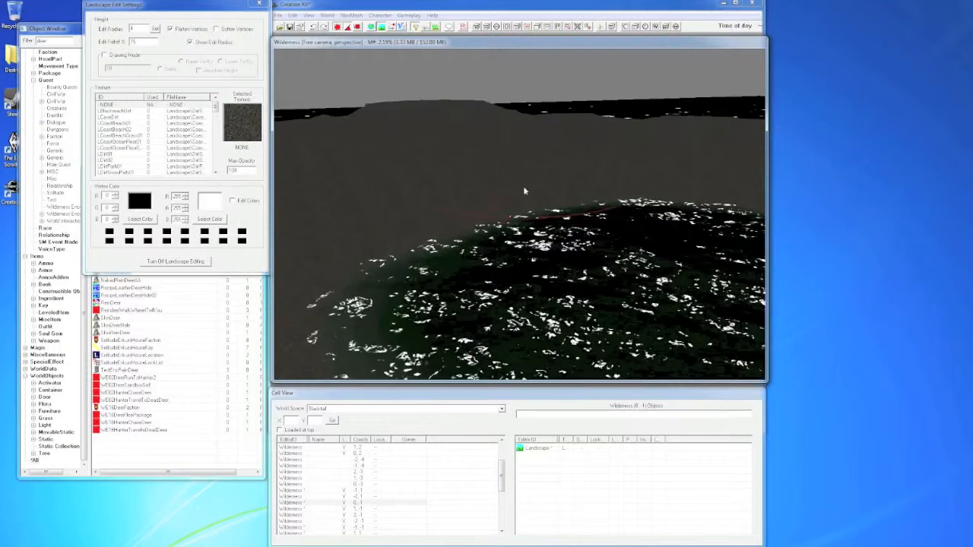
mouse_move(524, 192)
left_mouse_down()
mouse_move(588, 261)
mouse_move(525, 319)
left_mouse_up()
Fill the remaining water inlet by flattening its submerged ground level with the rest of the island.
scroll(528, 313, "down", 5)
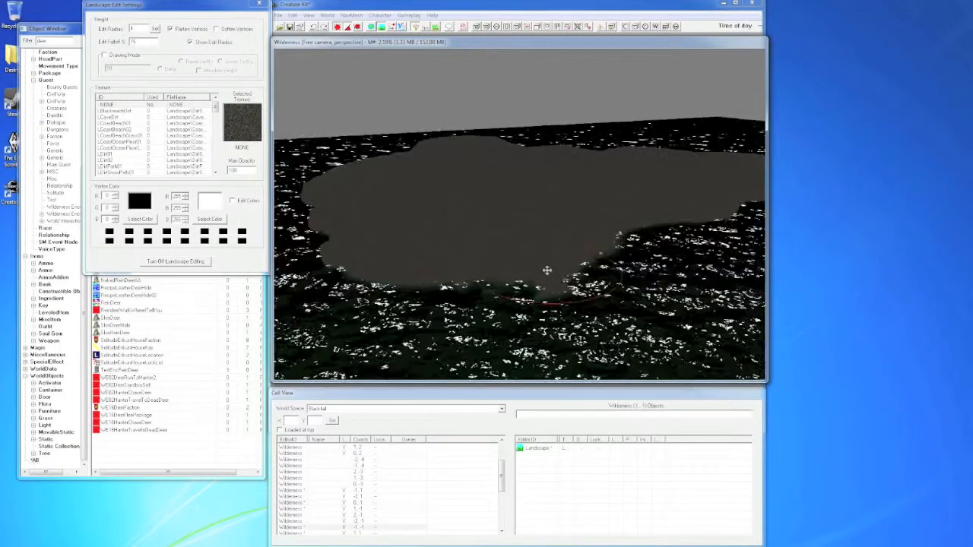
mouse_move(546, 270)
left_mouse_down()
mouse_move(631, 258)
mouse_move(684, 228)
mouse_move(532, 296)
mouse_move(524, 279)
left_mouse_up()
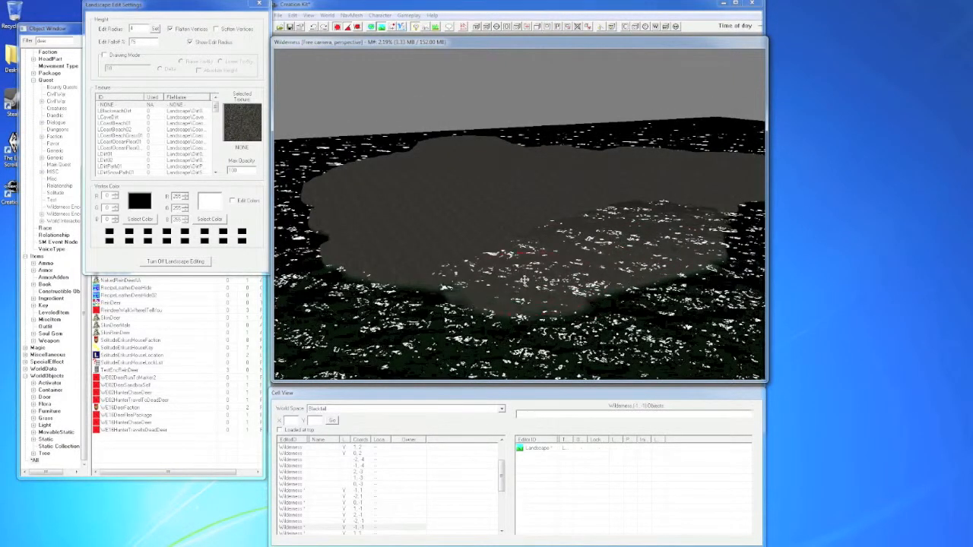
mouse_move(511, 201)
left_mouse_down()
mouse_move(604, 243)
mouse_move(684, 238)
left_mouse_up()
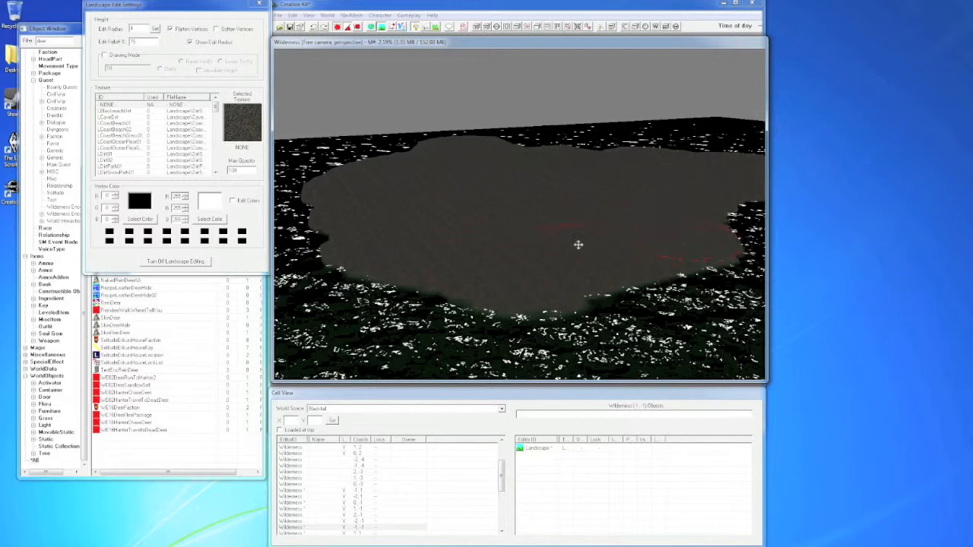
mouse_move(579, 246)
middle_mouse_down()
mouse_move(397, 264)
mouse_move(610, 252)
mouse_move(539, 279)
mouse_move(581, 296)
middle_mouse_up()
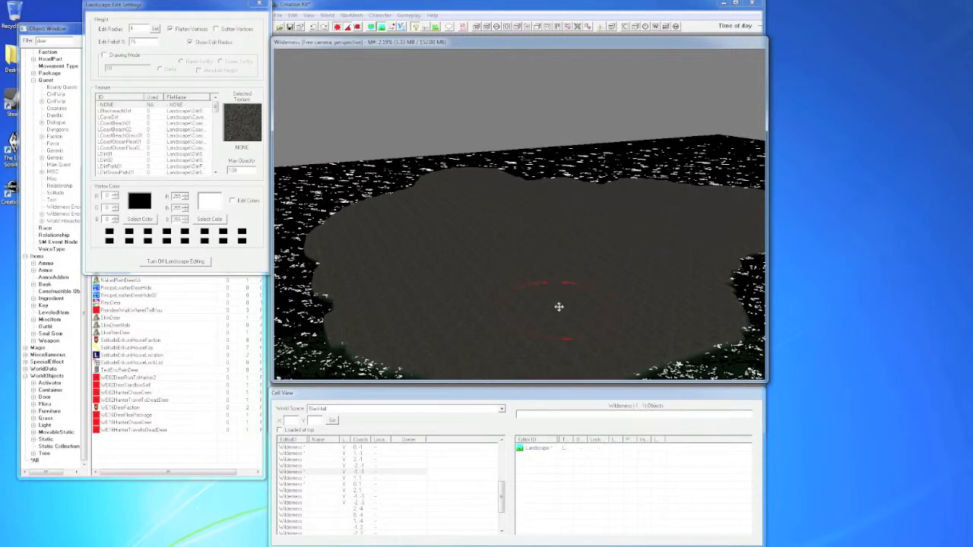
mouse_move(563, 308)
middle_mouse_down()
mouse_move(557, 291)
mouse_move(621, 299)
mouse_move(564, 308)
middle_mouse_up()
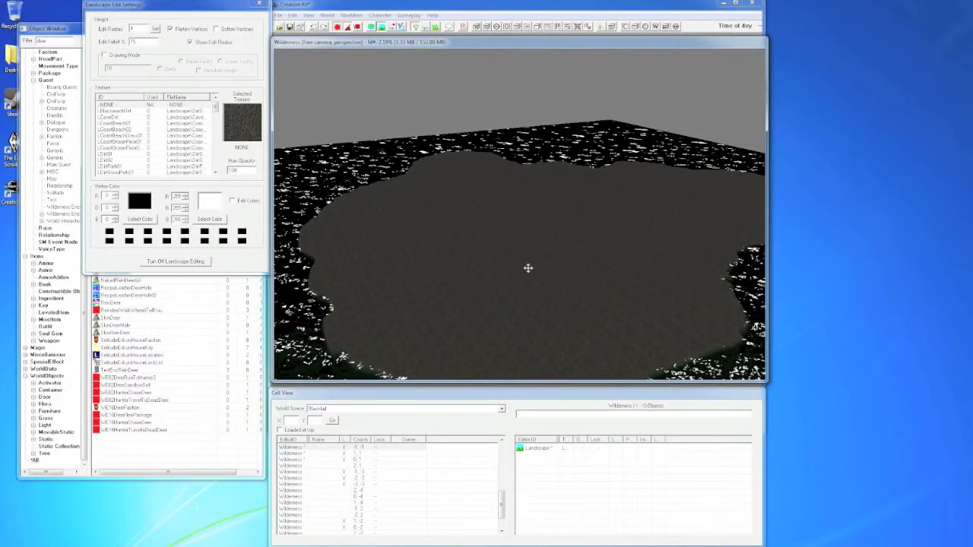
middle_click_drag(501, 258, 502, 251)
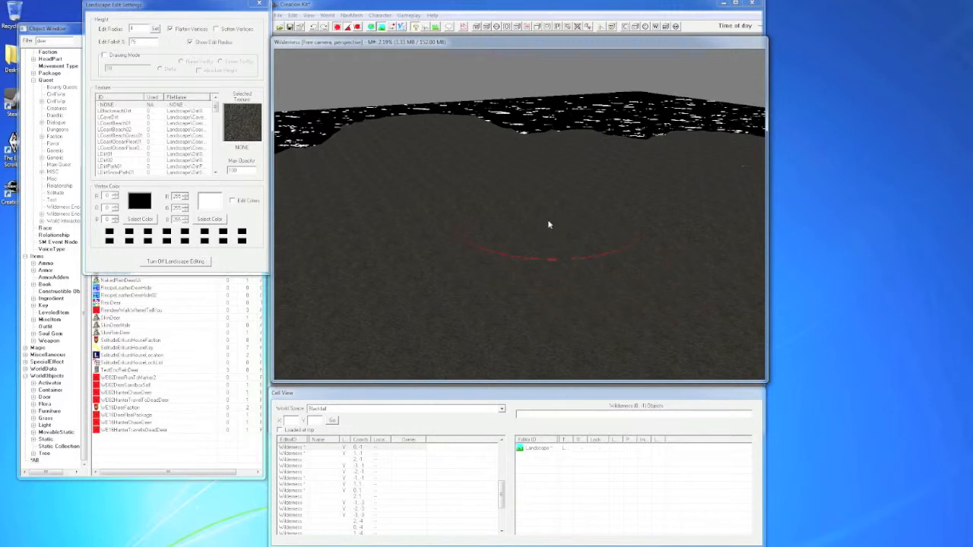
Turn off Flatten Vertices and try raising a peak and sinking a pit in the island's flat ground.
left_click(172, 30)
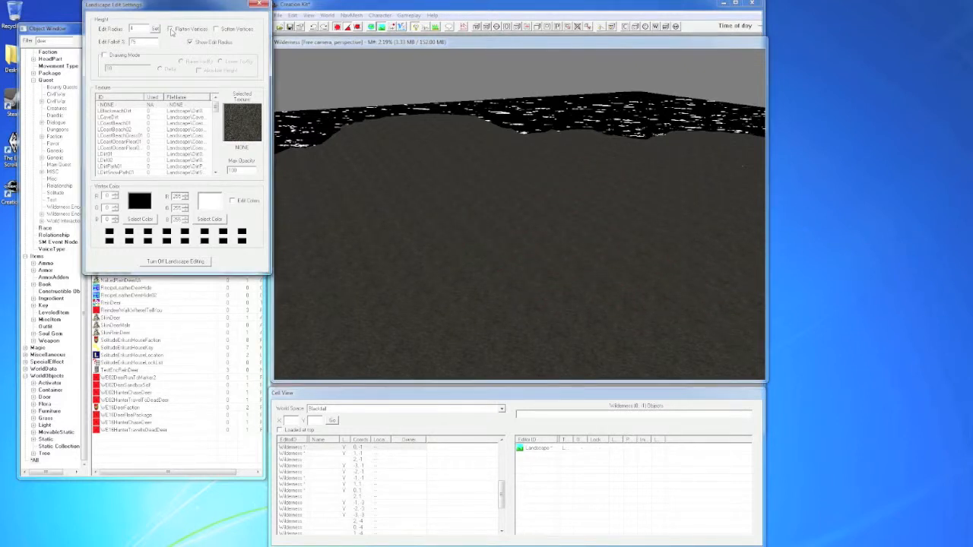
left_click_drag(527, 218, 527, 144)
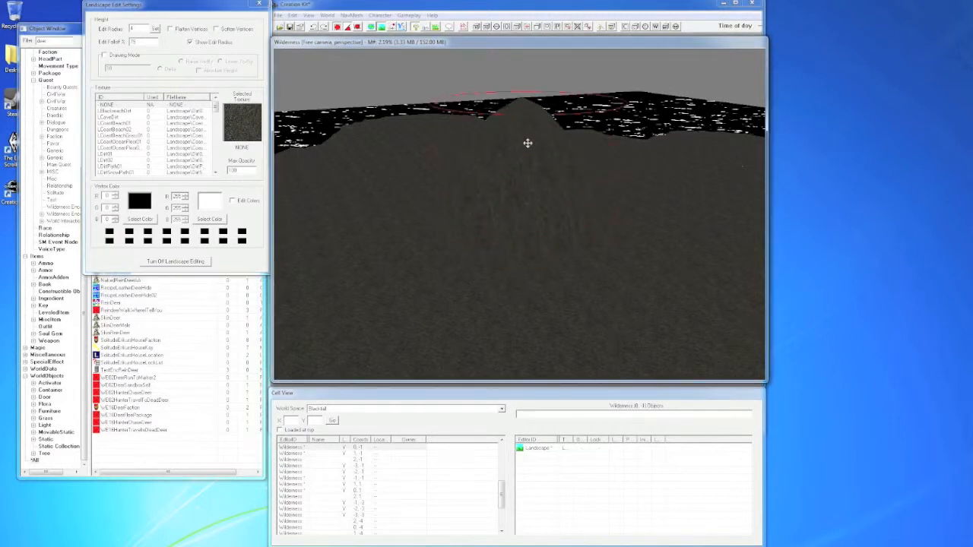
left_click_drag(618, 254, 616, 311)
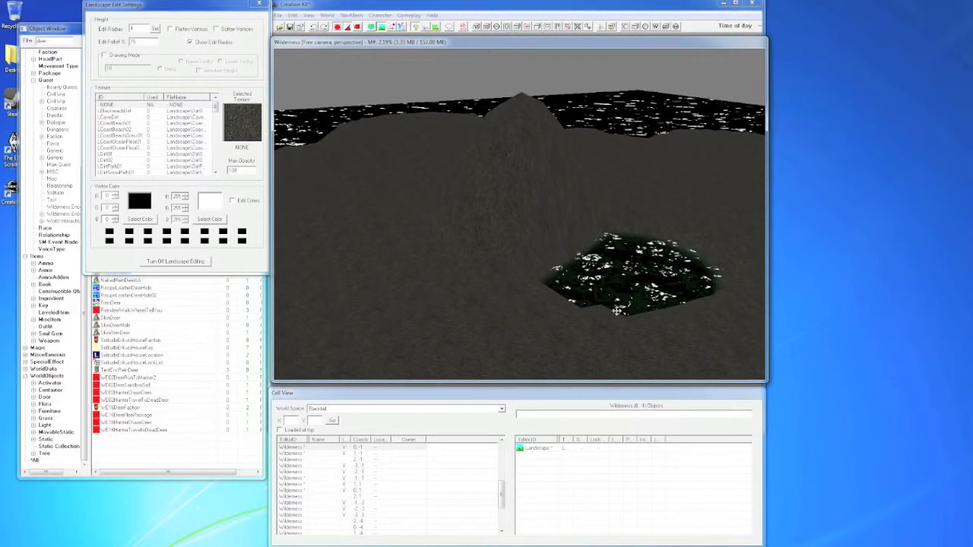
Raise the pit back out of the water and lower the peak to match the surrounding flat land.
mouse_move(573, 262)
left_mouse_down()
mouse_move(576, 230)
mouse_move(644, 254)
left_mouse_up()
middle_click_drag(576, 276, 573, 245)
scroll(571, 251, "down", 5)
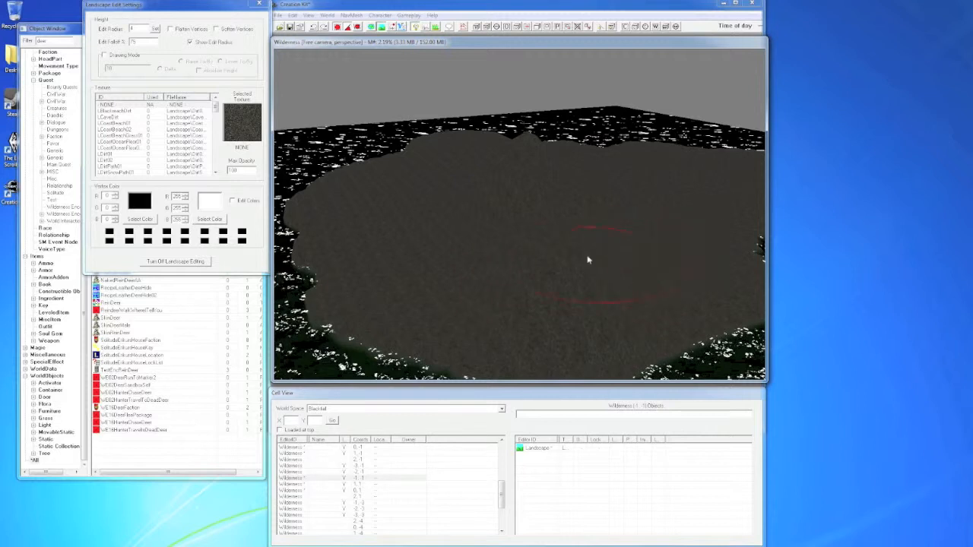
middle_click_drag(554, 229, 497, 252, "shift")
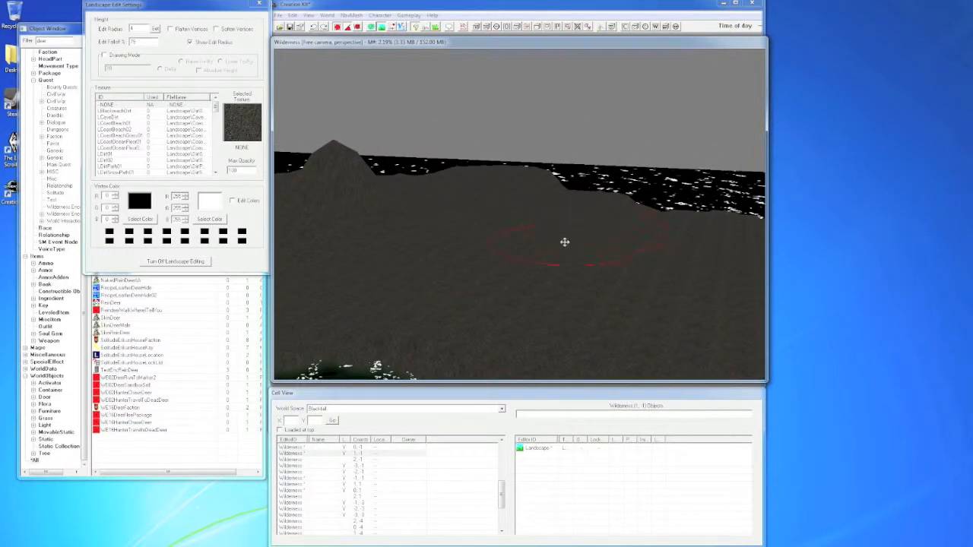
middle_click_drag(569, 302, 479, 223, "shift")
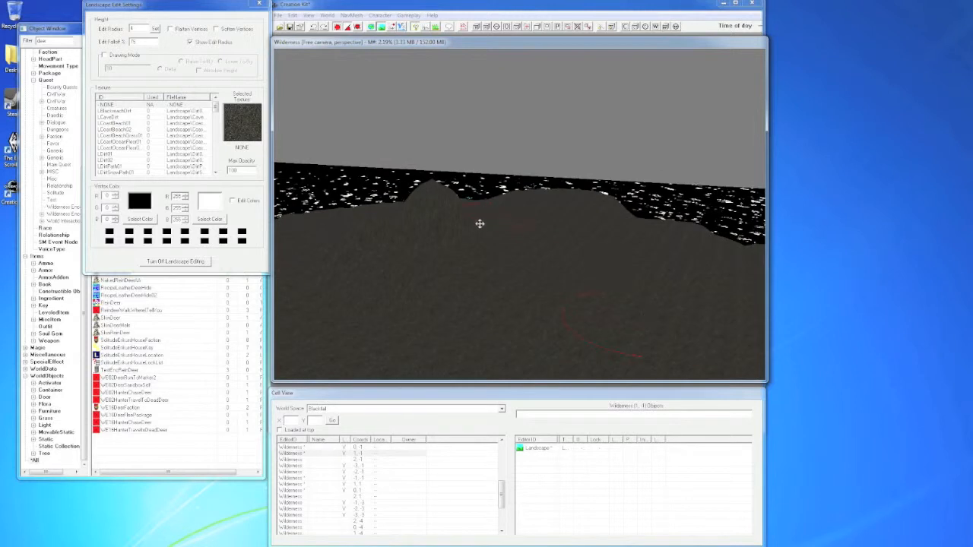
left_click_drag(430, 217, 429, 239)
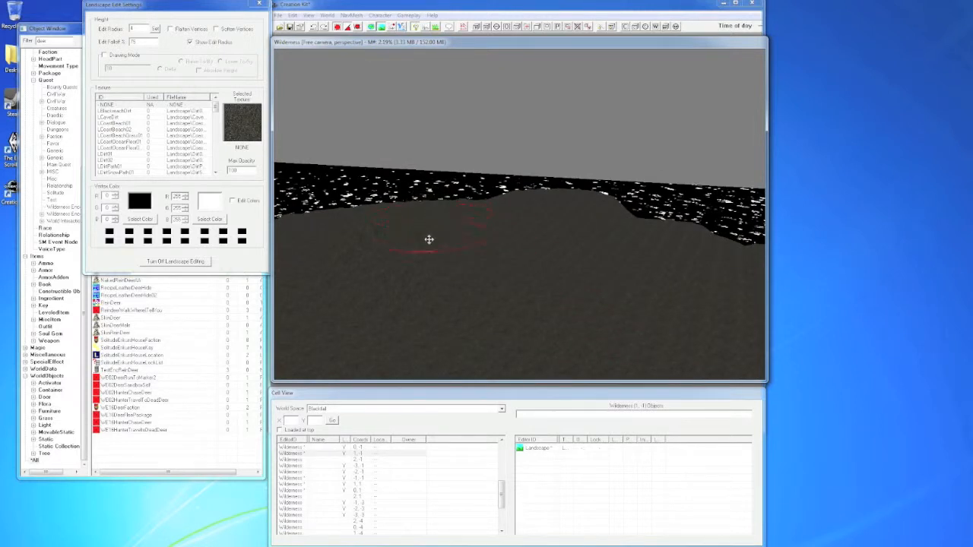
Preview the LCoastBeach02 and LFallForestGrass01 textures, and choose LFieldGrass01 as the landscape texture.
mouse_move(451, 243)
middle_mouse_down()
mouse_move(530, 290)
mouse_move(571, 277)
mouse_move(528, 286)
mouse_move(491, 281)
mouse_move(535, 275)
mouse_move(504, 275)
middle_mouse_up()
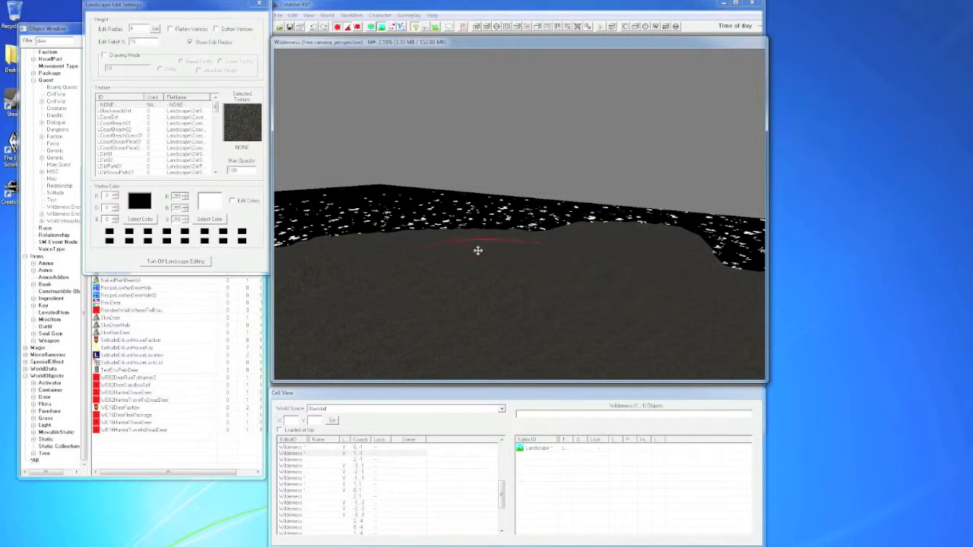
middle_click_drag(530, 265, 613, 271, "shift")
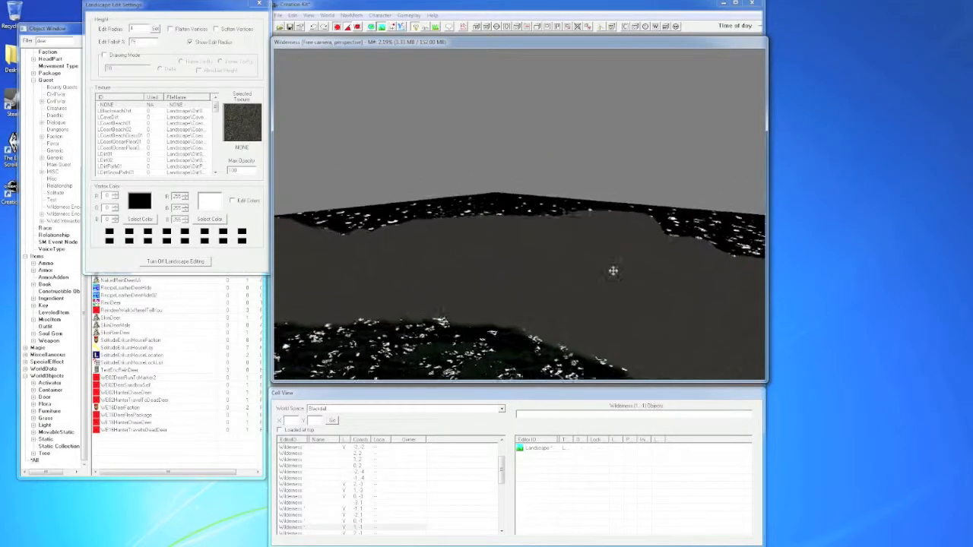
left_click(188, 82)
left_click(131, 130)
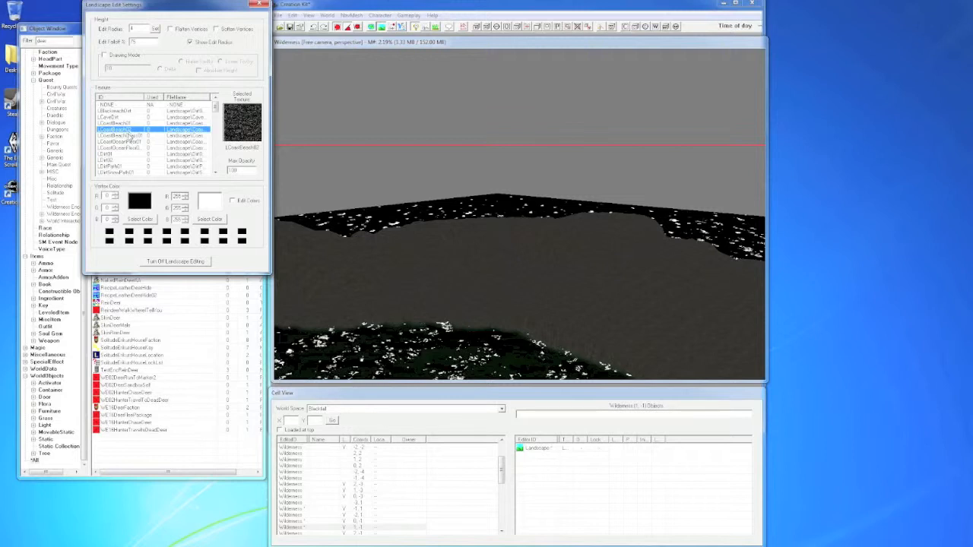
scroll(130, 141, "down", 2)
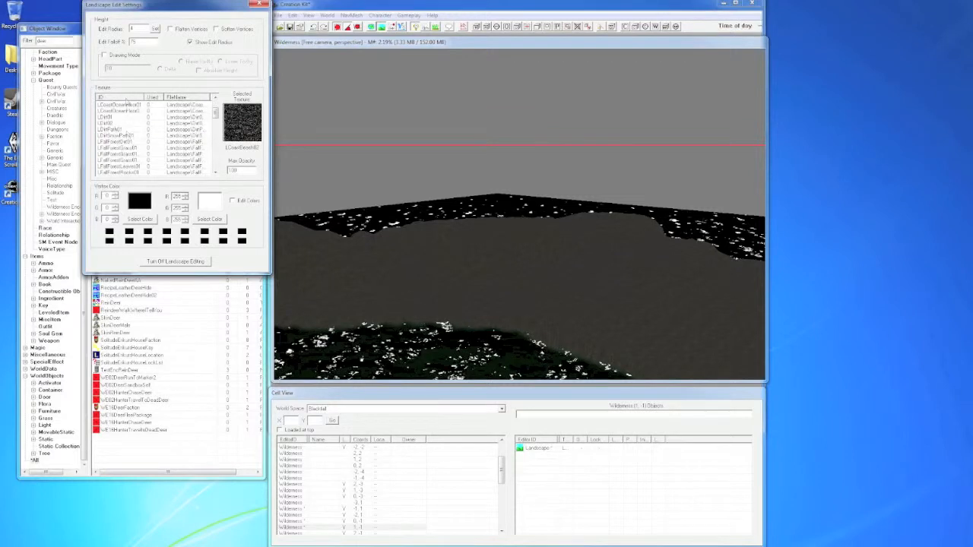
left_click(122, 147)
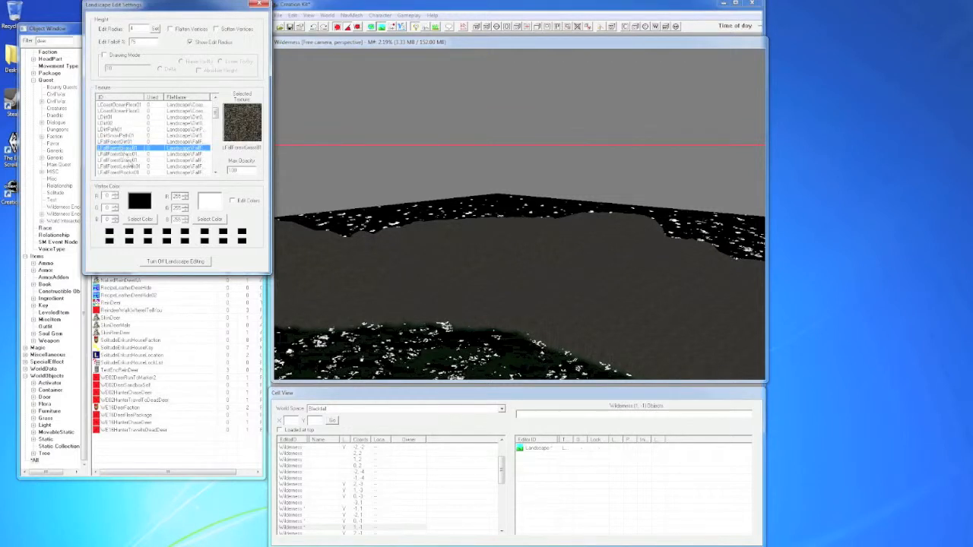
scroll(131, 166, "down", 4)
scroll(131, 164, "up", 2)
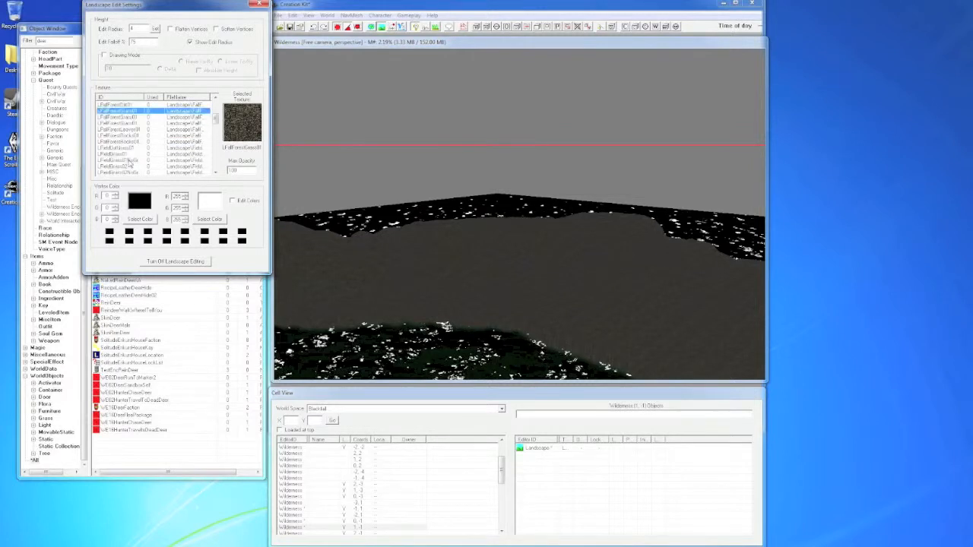
left_click(123, 154)
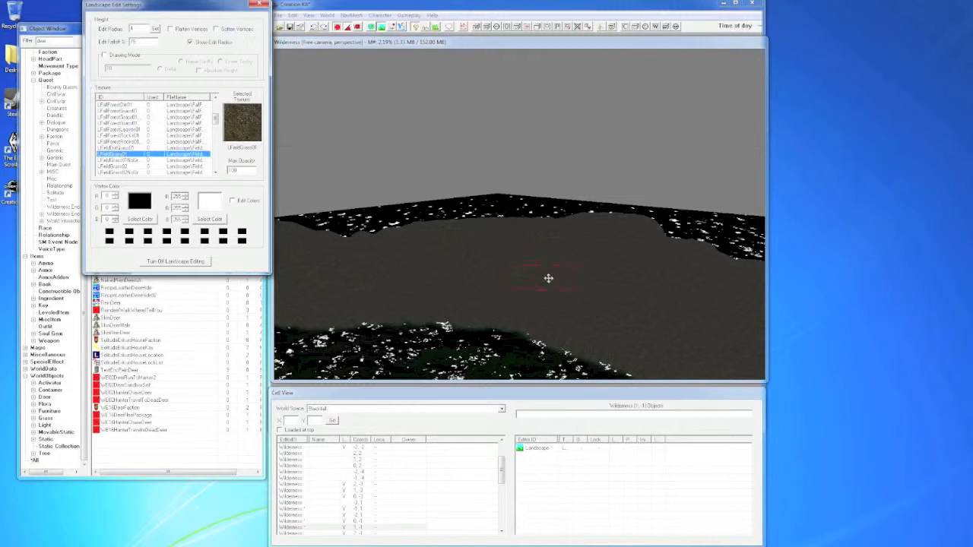
Paint the first patches of LFieldGrass01 onto the bare ground at one end of the island.
mouse_move(558, 285)
middle_mouse_down()
mouse_move(430, 241)
mouse_move(542, 276)
middle_mouse_up()
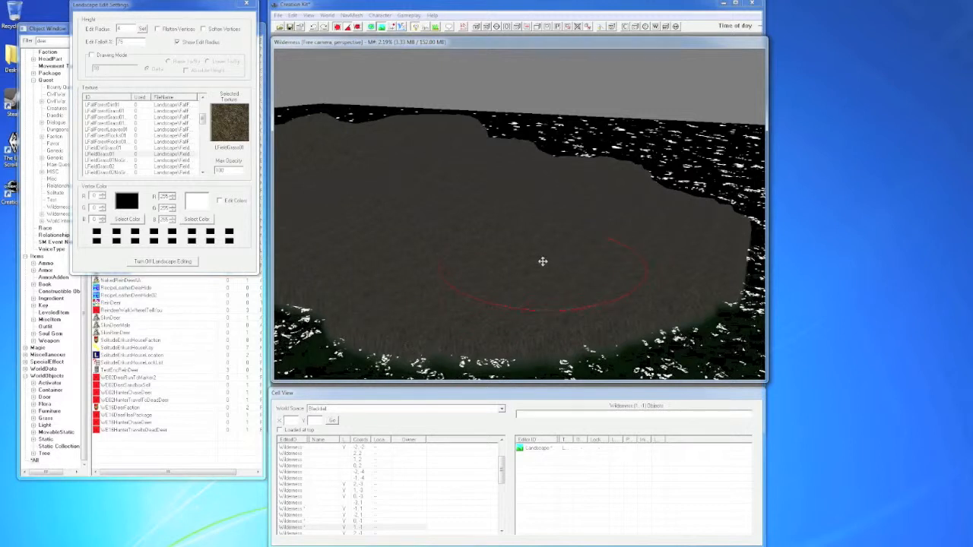
left_click(550, 275)
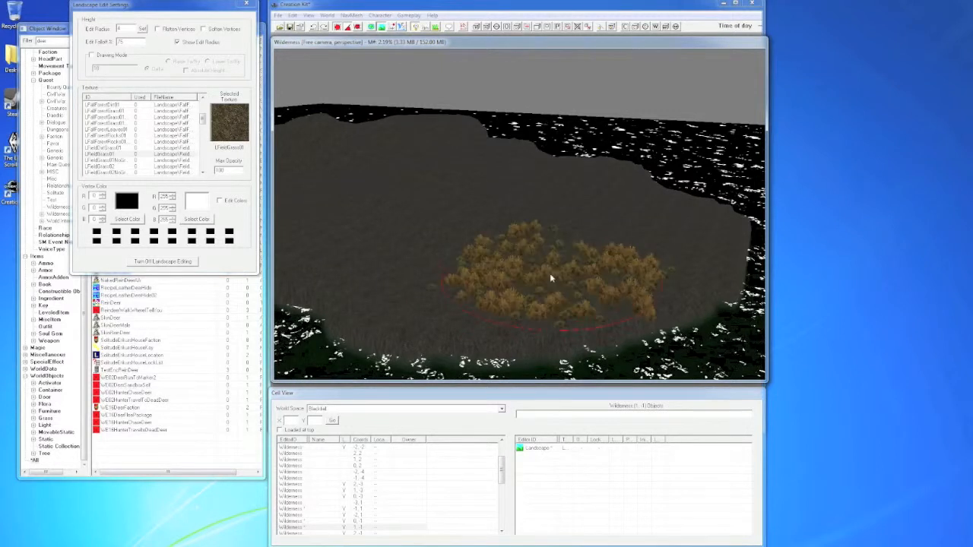
left_click(649, 239)
mouse_move(660, 203)
left_mouse_down()
mouse_move(600, 160)
mouse_move(560, 169)
mouse_move(555, 199)
left_mouse_up()
mouse_move(554, 199)
right_mouse_down()
mouse_move(515, 215)
mouse_move(420, 221)
mouse_move(501, 223)
right_mouse_up()
middle_click_drag(502, 224, 562, 254)
right_click_drag(442, 279, 449, 285)
middle_click_drag(449, 284, 509, 307)
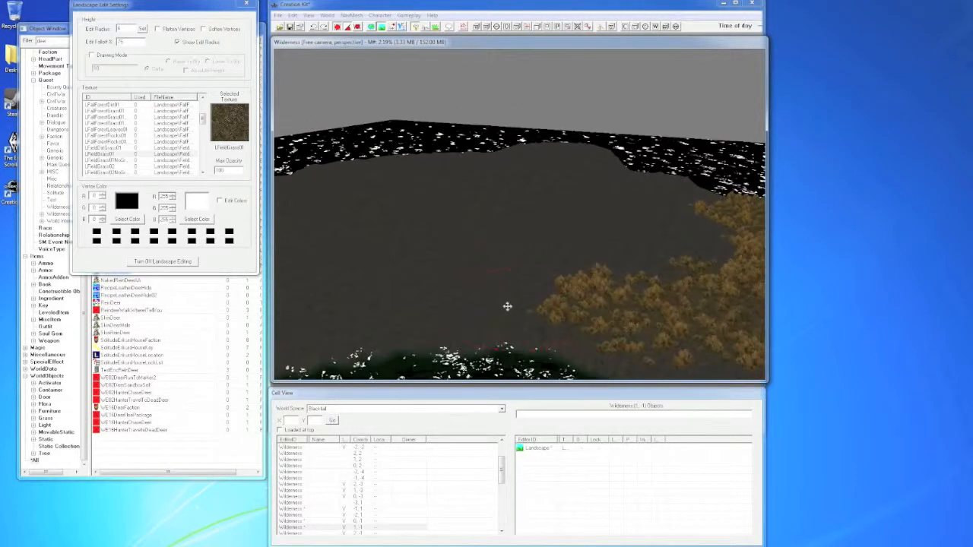
Spread the LFieldGrass01 texture from the first grassy patches across the island's middle.
right_click_drag(509, 306, 485, 298)
middle_click_drag(485, 298, 552, 299)
right_click_drag(551, 300, 503, 307)
middle_click_drag(504, 307, 473, 307)
mouse_move(473, 307)
right_mouse_down()
mouse_move(408, 303)
mouse_move(383, 263)
mouse_move(396, 211)
mouse_move(582, 177)
mouse_move(517, 254)
right_mouse_up()
middle_click_drag(517, 254, 412, 282)
mouse_move(412, 281)
right_mouse_down()
mouse_move(500, 302)
mouse_move(591, 253)
mouse_move(580, 210)
mouse_move(510, 185)
right_mouse_up()
mouse_move(515, 167)
middle_mouse_down()
mouse_move(537, 181)
mouse_move(573, 246)
middle_mouse_up()
right_click_drag(567, 295, 559, 300)
mouse_move(560, 300)
middle_mouse_down()
mouse_move(567, 306)
mouse_move(600, 280)
middle_mouse_up()
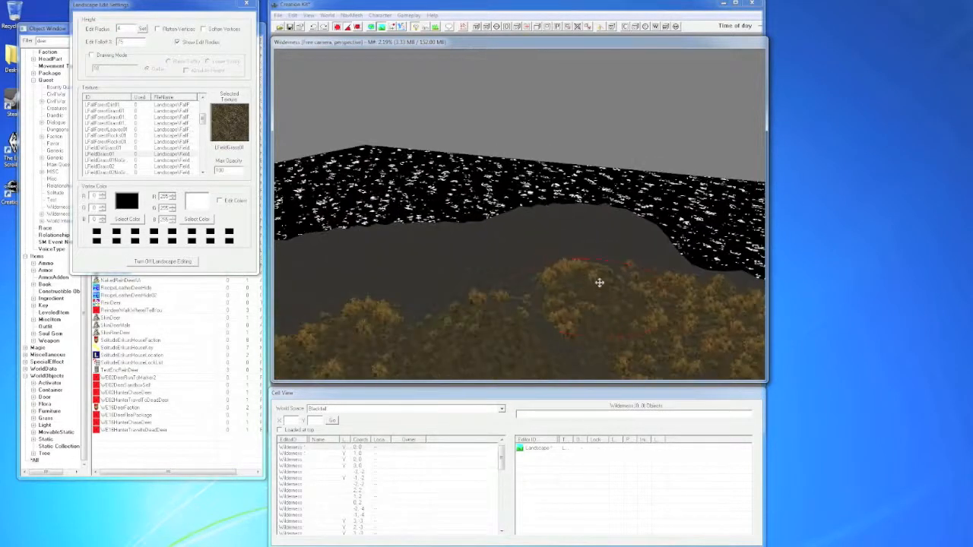
Continue painting LFieldGrass01 over the bare land toward the island's far shore.
mouse_move(531, 234)
right_mouse_down()
mouse_move(456, 265)
mouse_move(461, 282)
right_mouse_up()
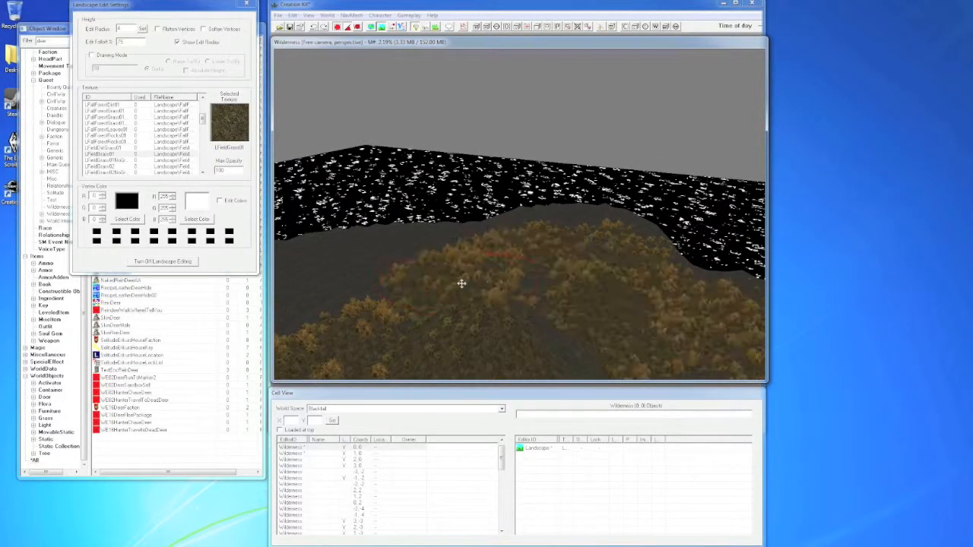
middle_click_drag(461, 282, 542, 282)
mouse_move(542, 281)
right_mouse_down()
mouse_move(530, 246)
mouse_move(419, 256)
mouse_move(370, 286)
mouse_move(422, 303)
mouse_move(498, 287)
right_mouse_up()
mouse_move(498, 287)
middle_mouse_down()
mouse_move(541, 252)
mouse_move(554, 254)
middle_mouse_up()
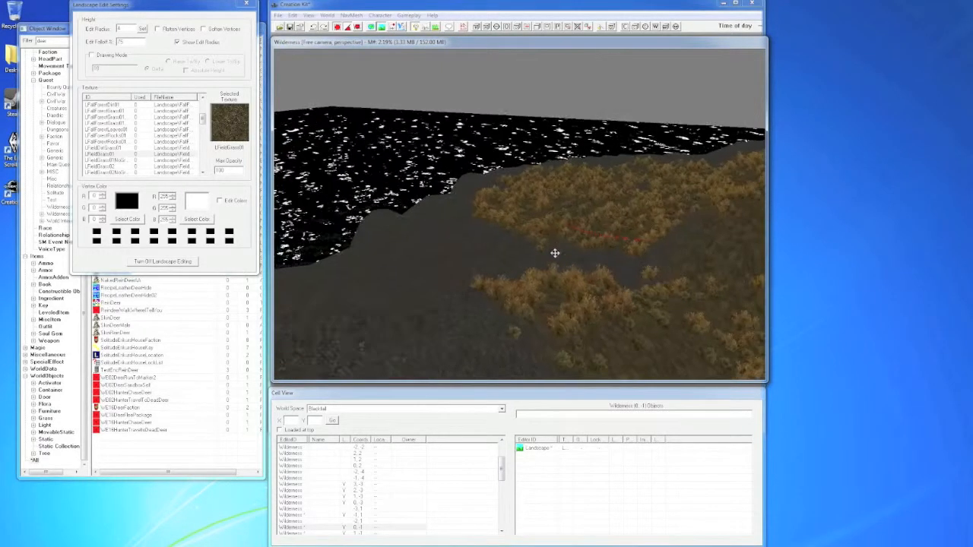
Cover the remaining bare ground and the mounds with the LFieldGrass01 texture.
mouse_move(554, 253)
right_mouse_down()
mouse_move(467, 238)
mouse_move(403, 244)
mouse_move(415, 265)
right_mouse_up()
mouse_move(415, 266)
middle_mouse_down()
mouse_move(419, 292)
mouse_move(478, 256)
middle_mouse_up()
right_click_drag(478, 257, 493, 291)
middle_click_drag(494, 290, 417, 276)
right_click_drag(417, 276, 480, 291)
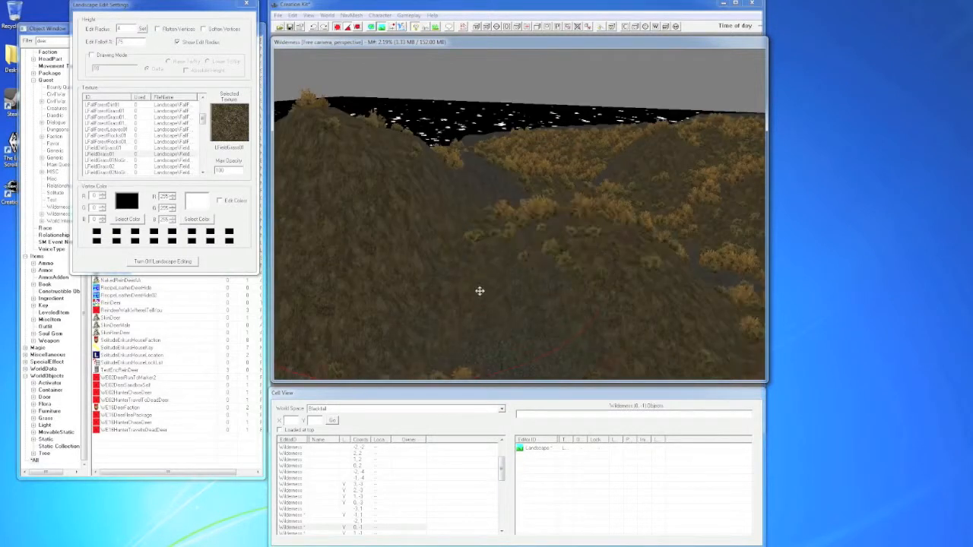
mouse_move(522, 267)
middle_mouse_down()
mouse_move(423, 292)
mouse_move(364, 328)
middle_mouse_up()
middle_click_drag(426, 274, 470, 219)
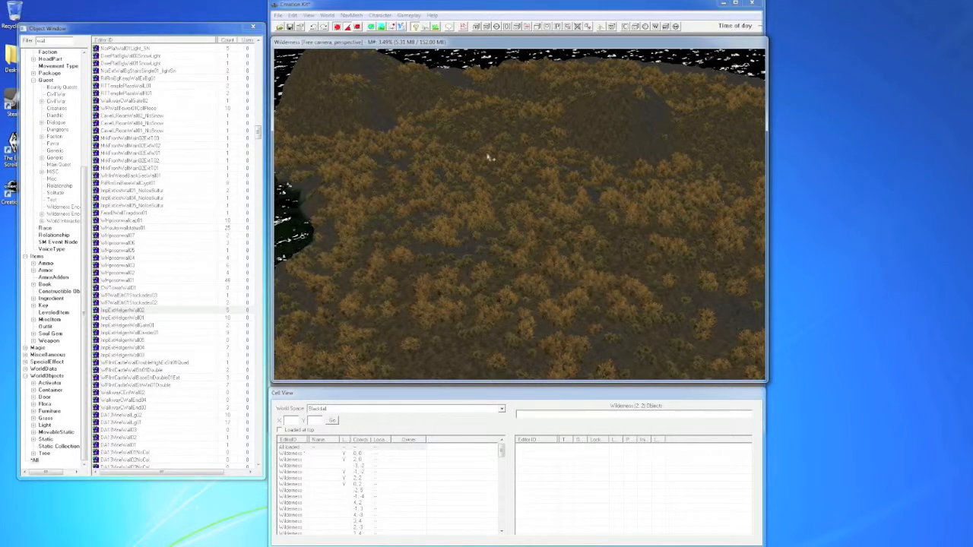
Filter the object list by "bear" and move the Object Window clear of the render view.
middle_click_drag(489, 158, 414, 124)
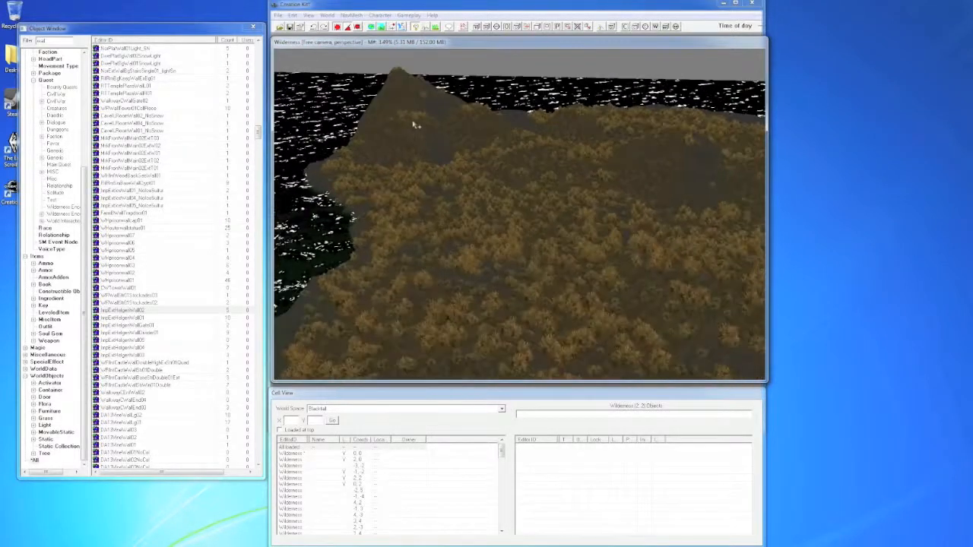
double_click(54, 41)
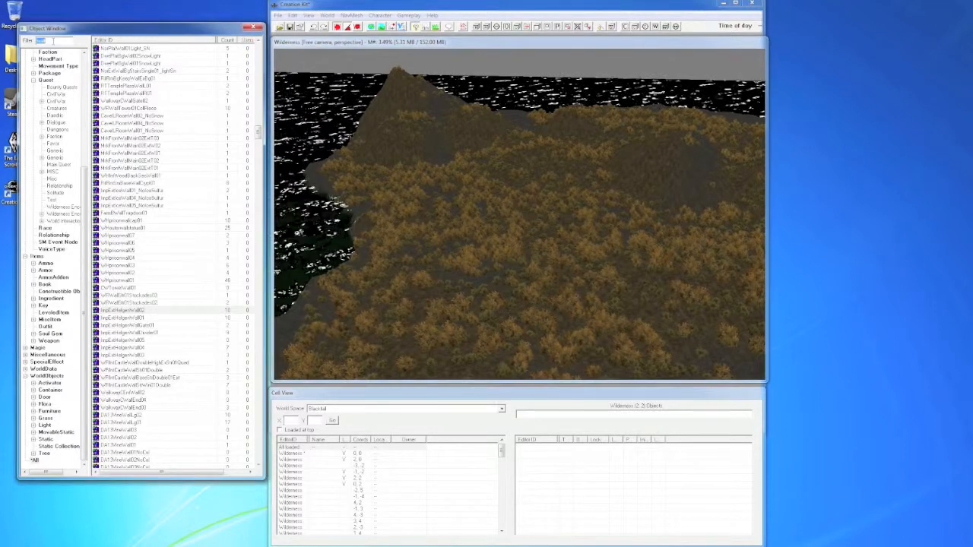
type("boat")
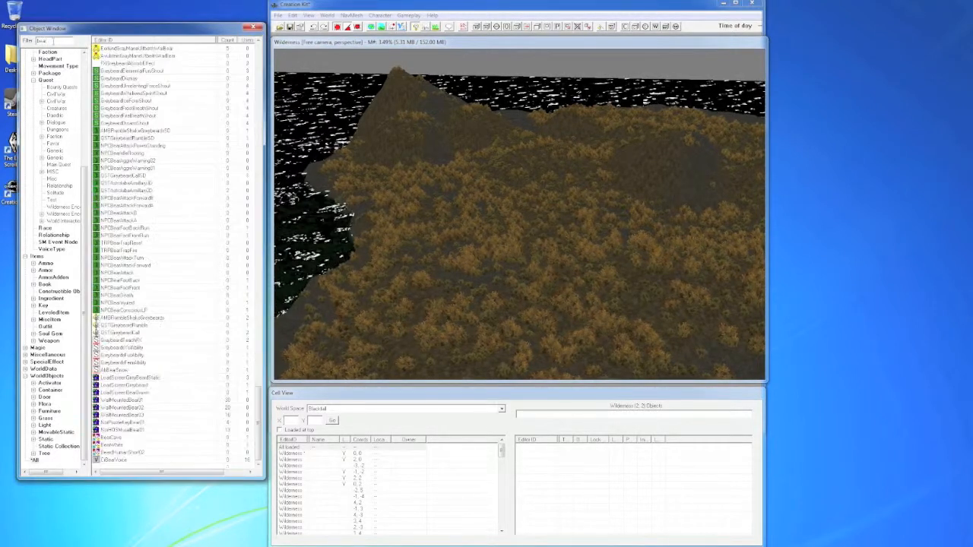
left_click(181, 191)
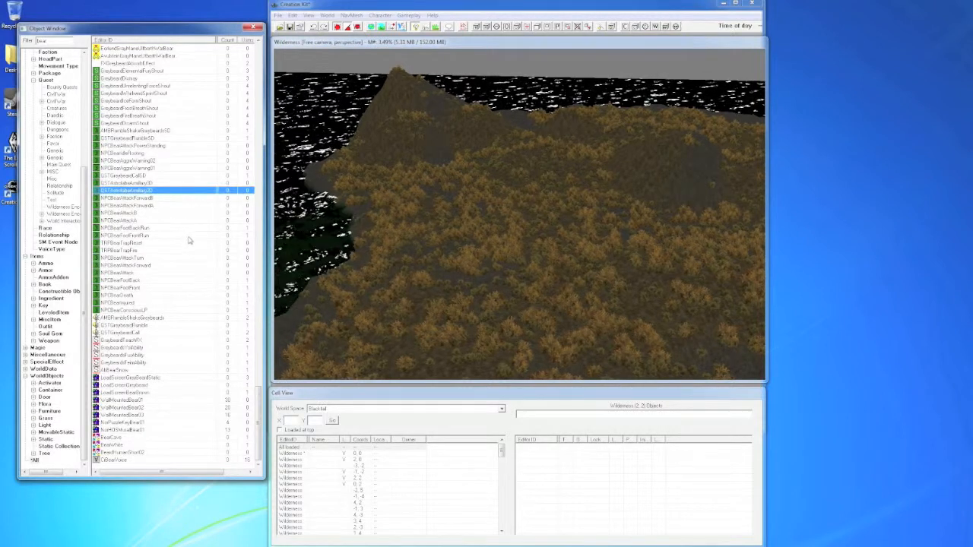
scroll(190, 241, "up", 15)
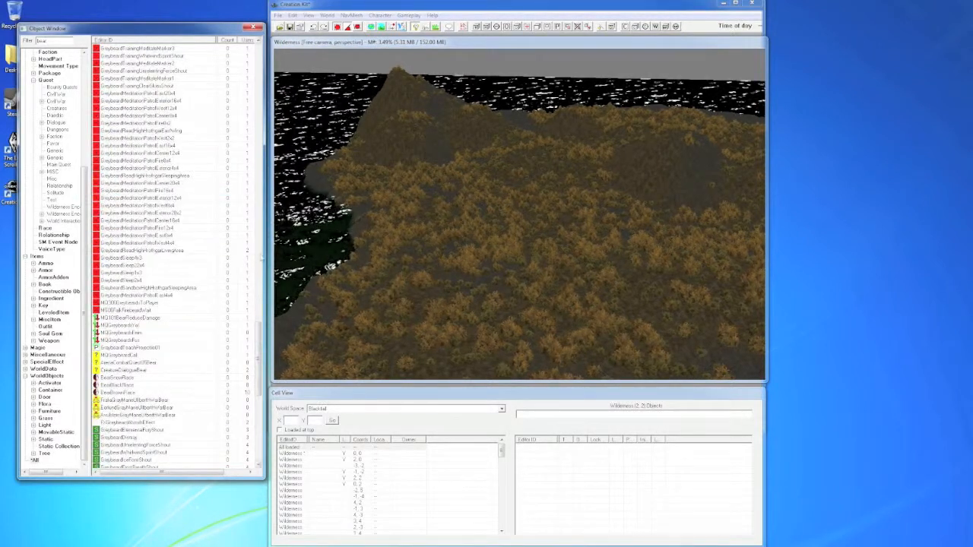
left_click_drag(263, 259, 268, 258)
left_click_drag(167, 33, 146, 31)
Find the EncBear actor among the filtered objects and place it on the grass in the middle of the island.
scroll(182, 91, "up", 20)
scroll(182, 92, "right", 1)
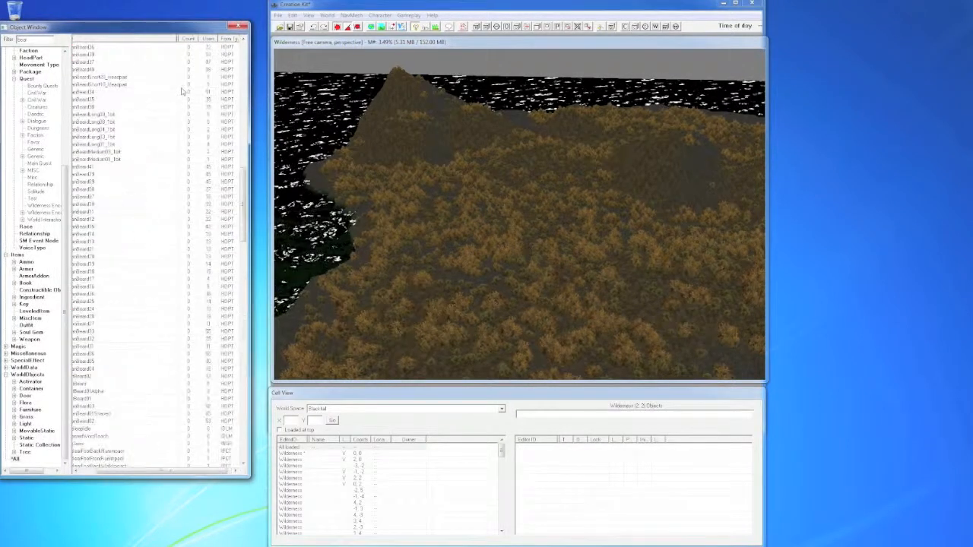
scroll(183, 91, "up", 2)
scroll(233, 41, "up", 20)
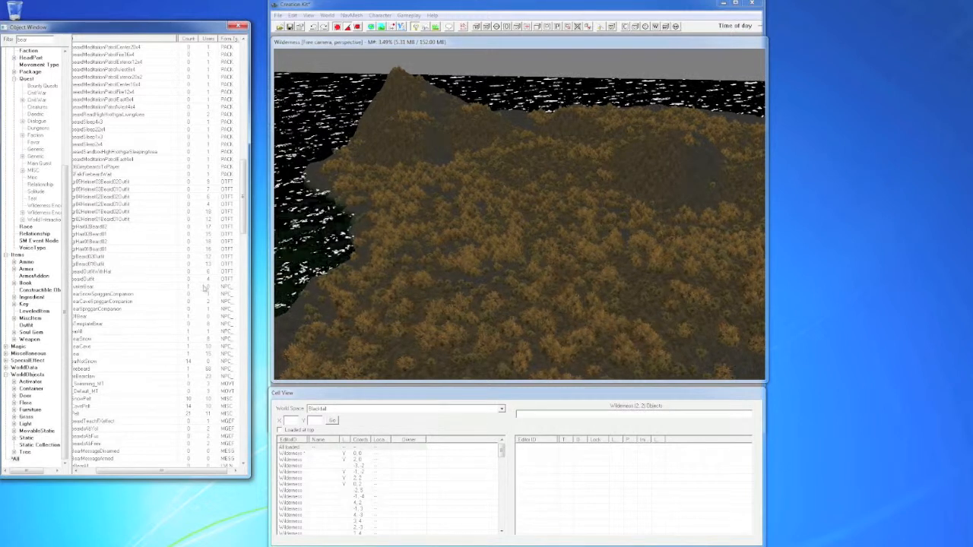
left_click(228, 288)
scroll(230, 292, "left", 1)
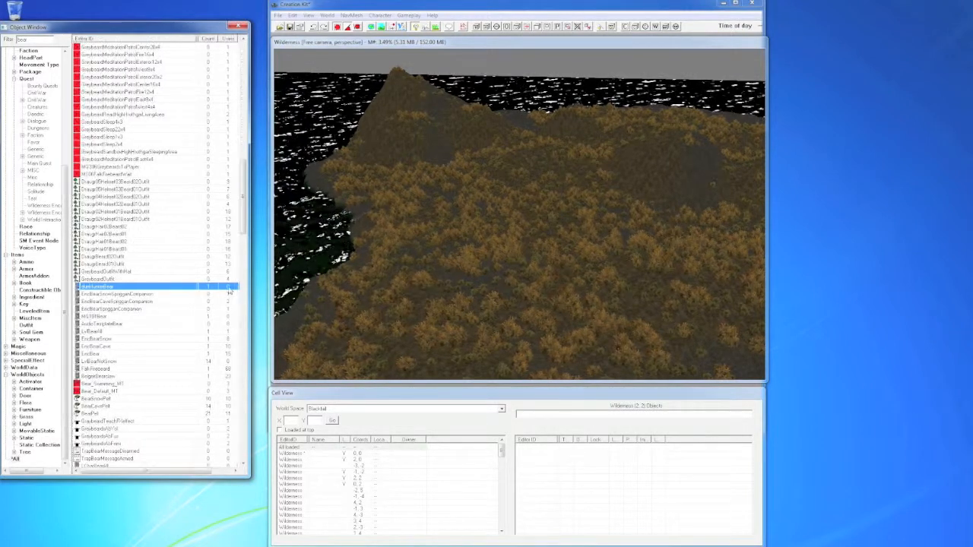
left_click(109, 354)
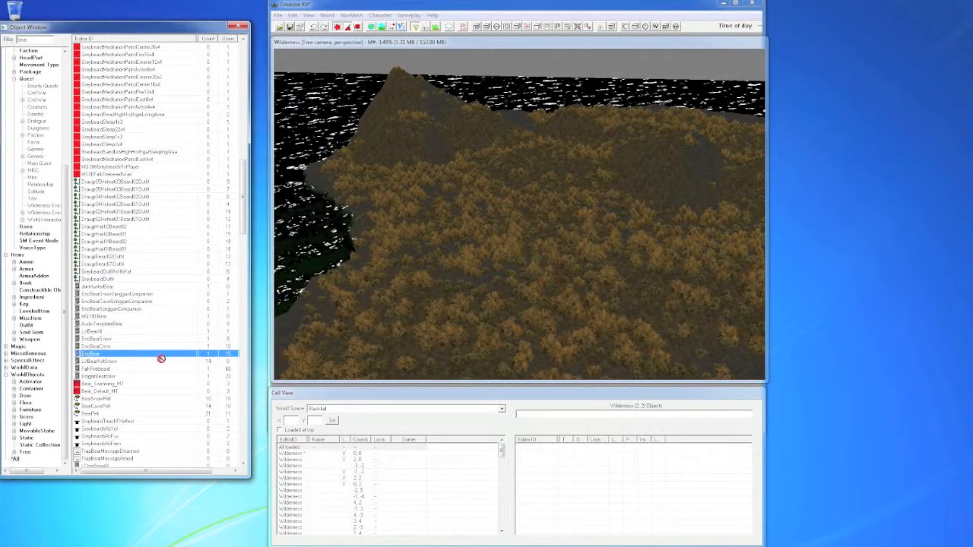
left_click_drag(537, 233, 519, 228)
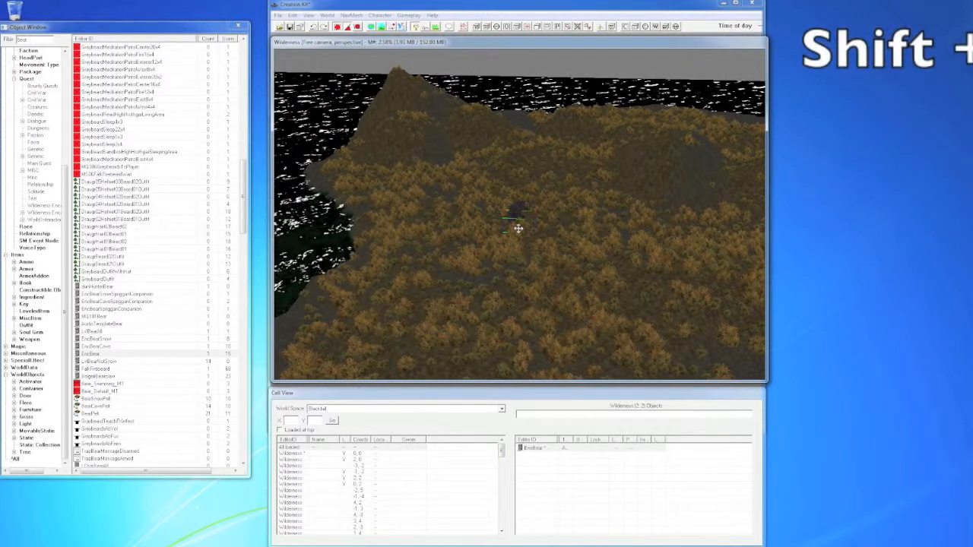
Ground the view on the placed bear and inspect it close up and from farther away.
key("shift+f")
scroll(521, 235, "down", 3)
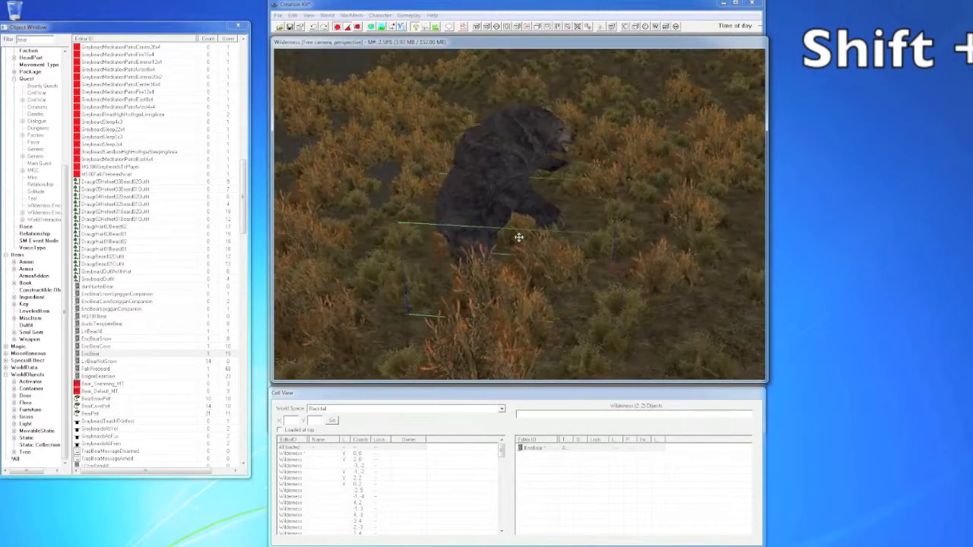
scroll(520, 241, "down", 2)
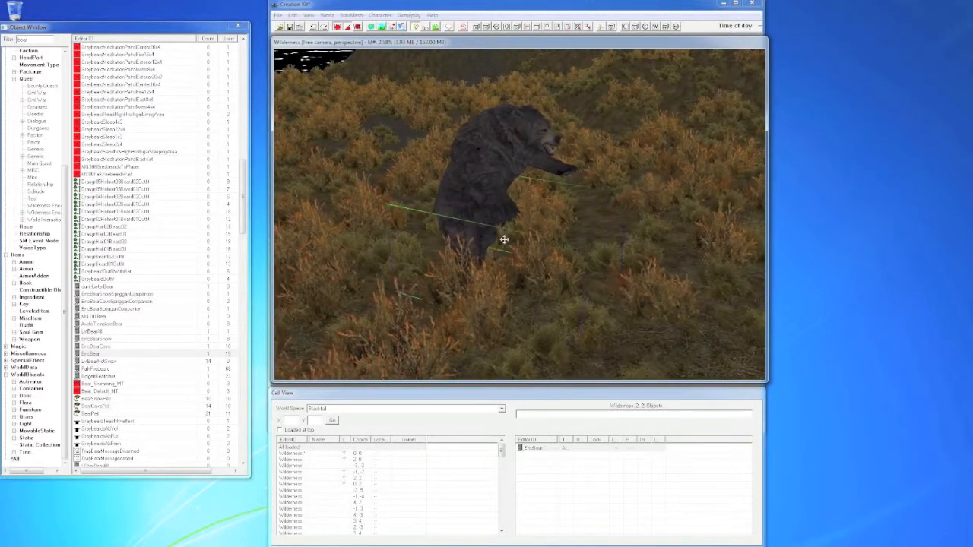
scroll(504, 237, "down", 4)
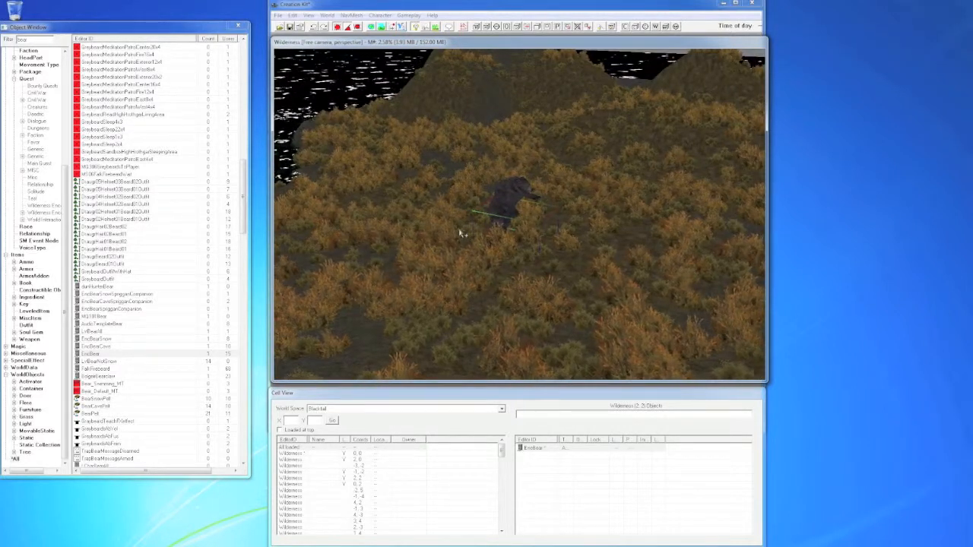
Look away over the water and bring the bear back into view through the list of all loaded objects.
middle_click_drag(459, 233, 443, 212)
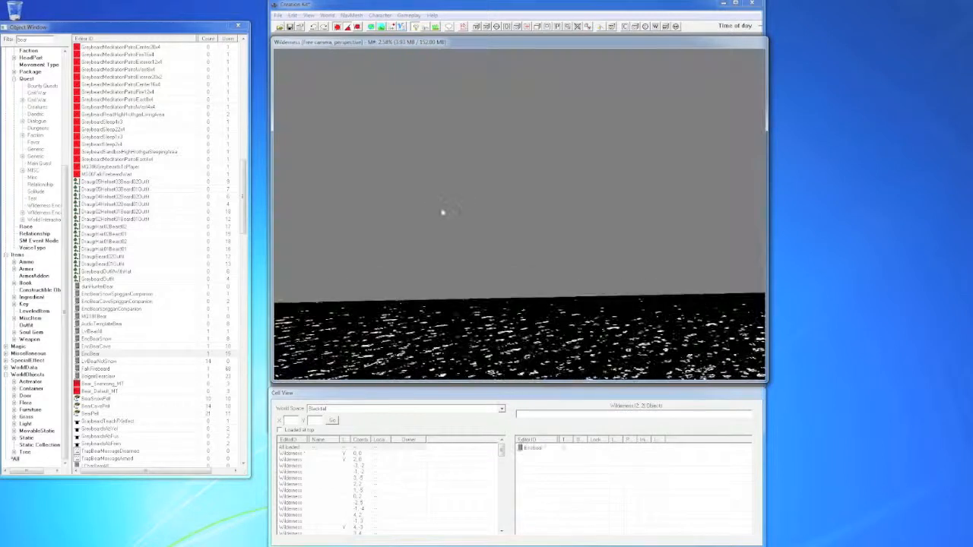
middle_click_drag(623, 228, 565, 199)
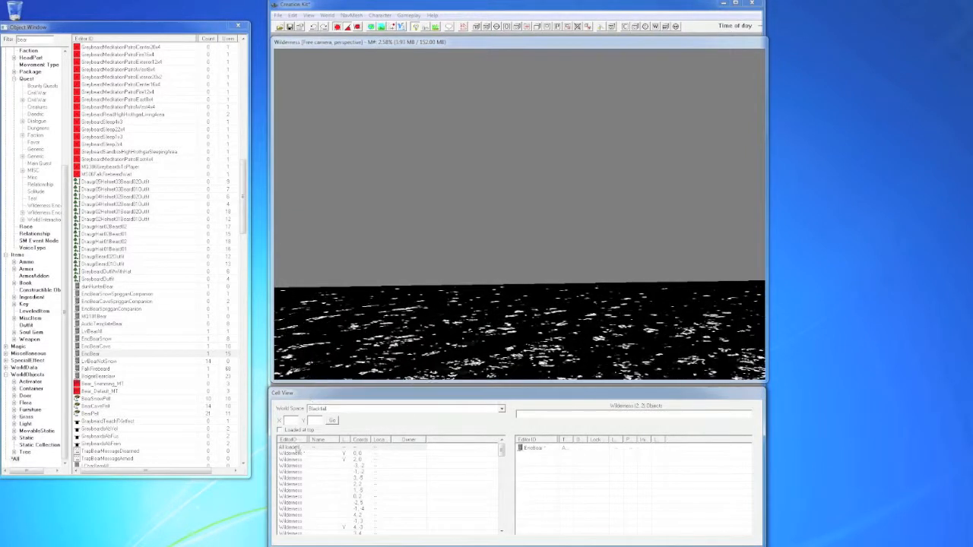
left_click(295, 448)
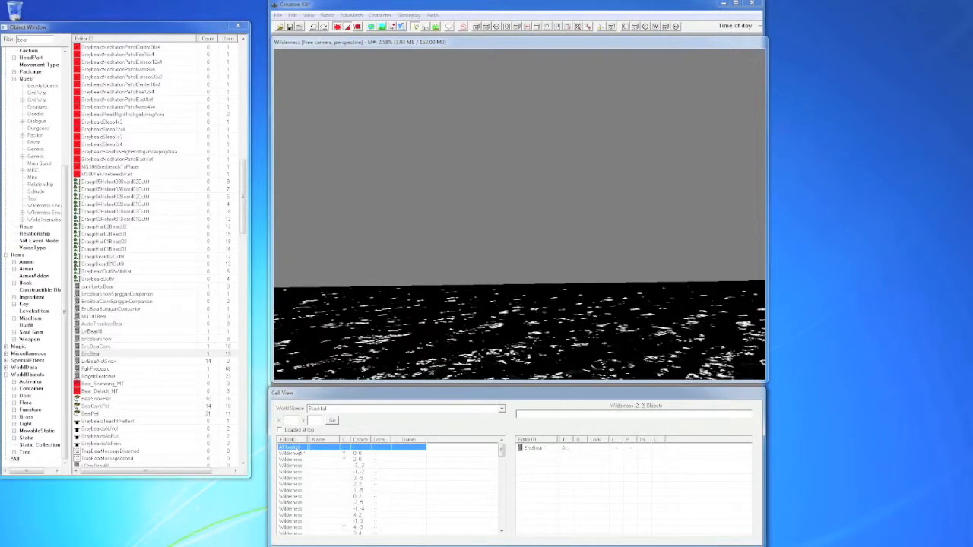
double_click(538, 448)
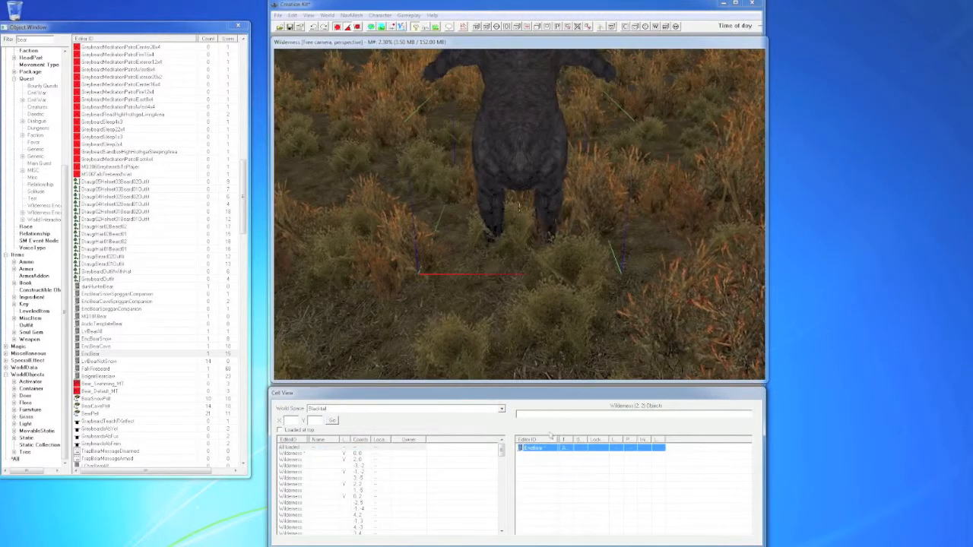
Shift the bear to a new spot on the grass with the move gizmo.
mouse_move(573, 274)
middle_mouse_down("shift")
mouse_move(535, 260)
mouse_move(489, 289)
mouse_move(504, 284)
mouse_move(500, 267)
mouse_move(601, 275)
mouse_move(524, 276)
mouse_move(528, 267)
mouse_move(586, 265)
mouse_move(586, 275)
middle_mouse_up("shift")
scroll(528, 268, "down", 3)
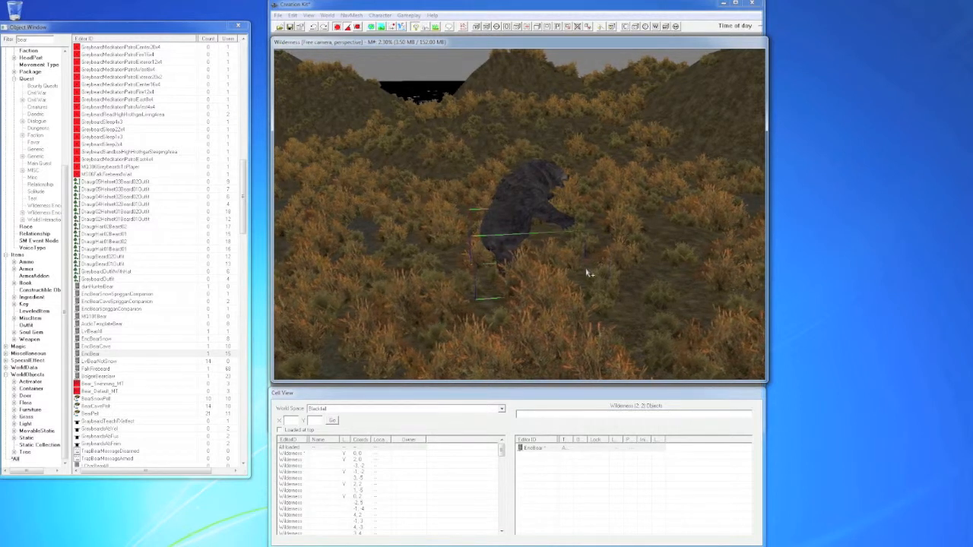
key("e")
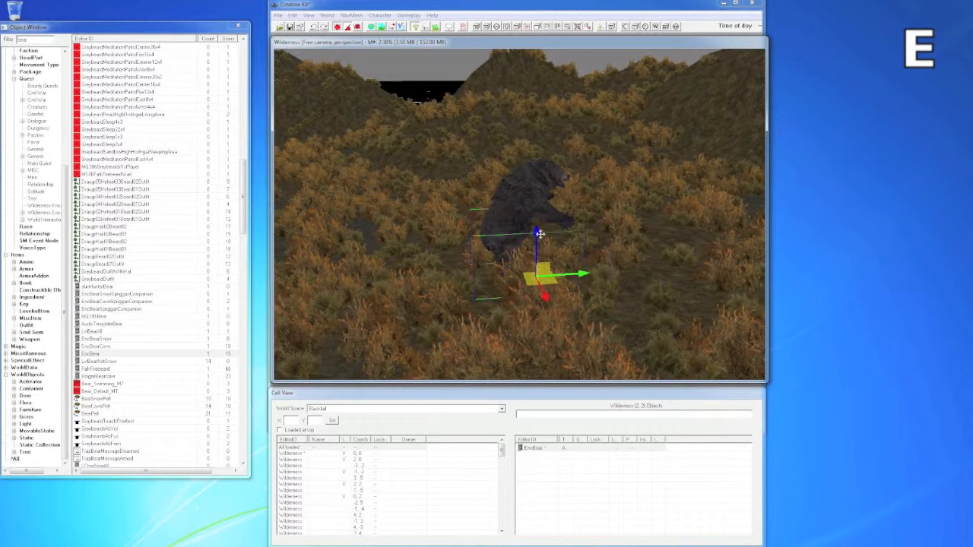
left_click_drag(534, 204, 534, 223)
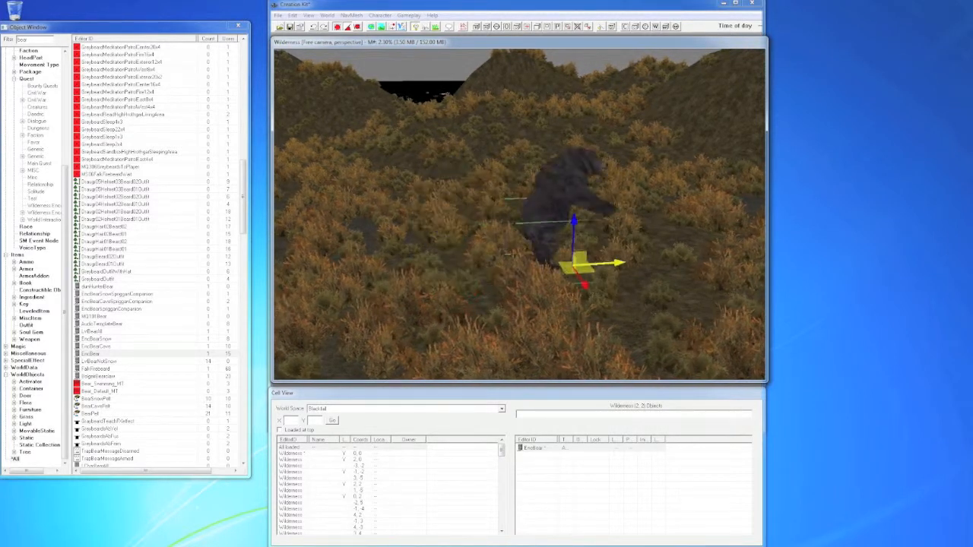
Turn the bear about its vertical axis with the rotate gizmo and try the scale gizmo on it.
middle_click_drag(656, 270, 675, 272)
scroll(592, 272, "down", 2)
key("w")
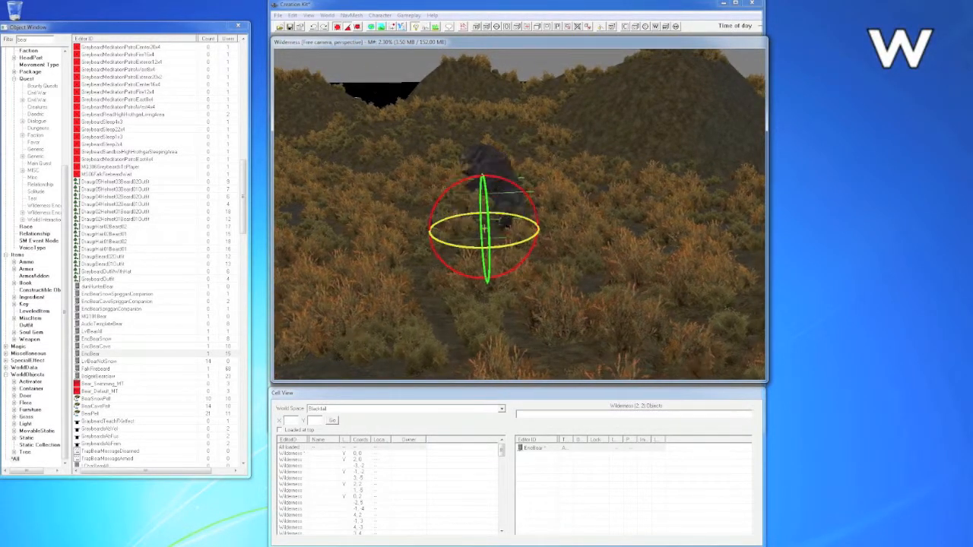
key("2")
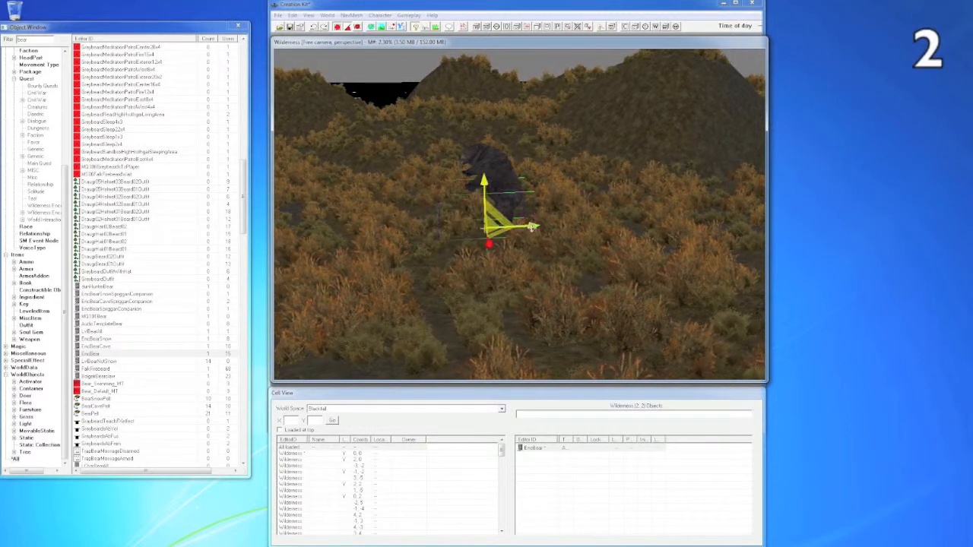
middle_click_drag(587, 226, 557, 246, "shift")
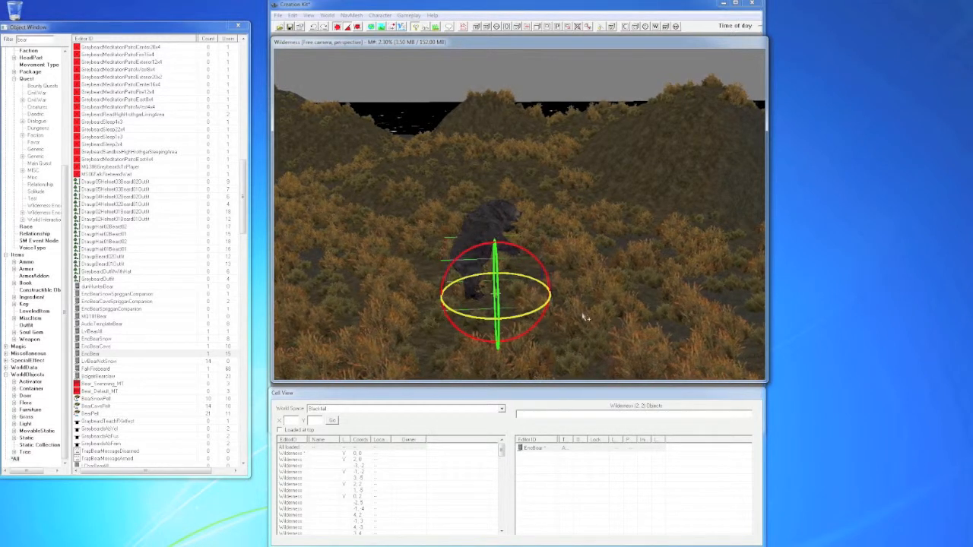
middle_click_drag(590, 328, 598, 322)
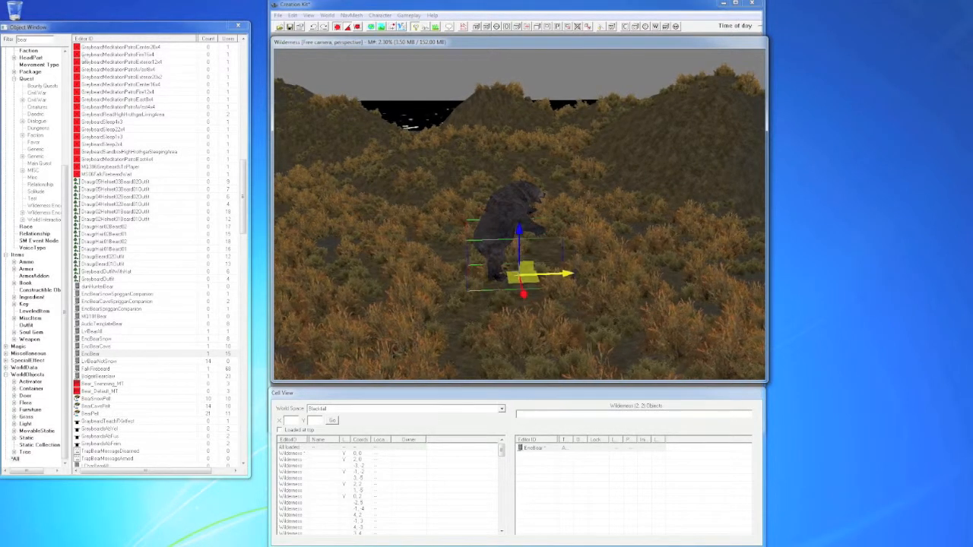
Filter the object list by "wall" and browse the available wall pieces.
double_click(36, 40)
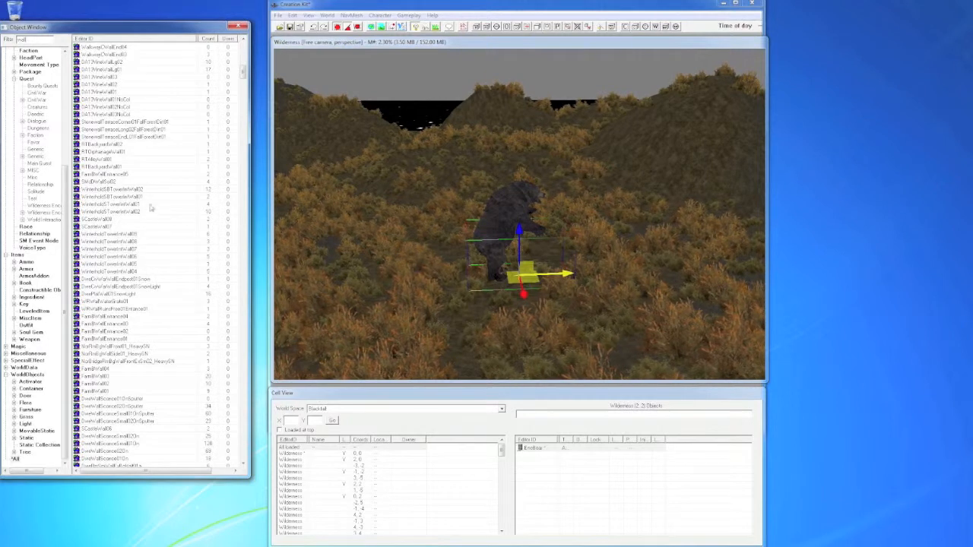
left_click(149, 212)
scroll(149, 223, "down", 6)
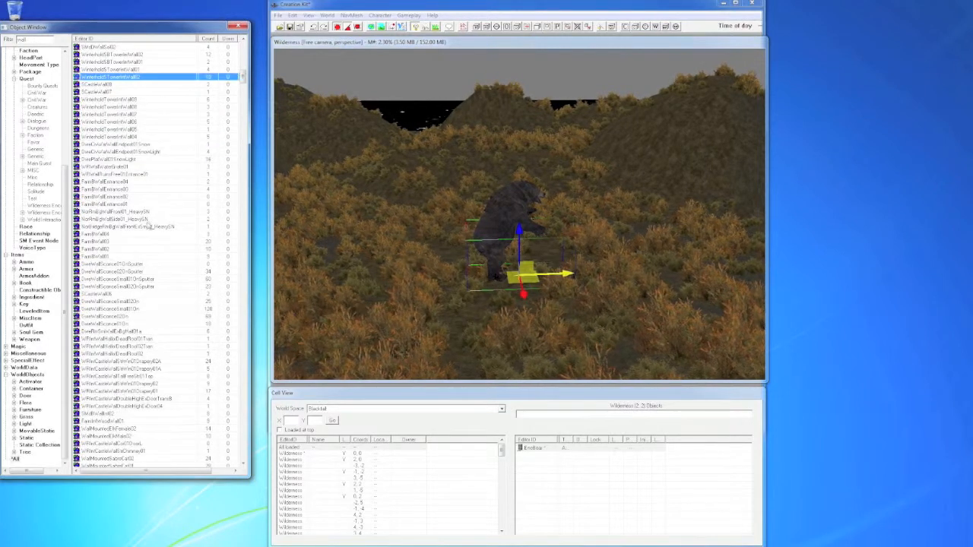
scroll(150, 226, "down", 6)
scroll(151, 232, "down", 12)
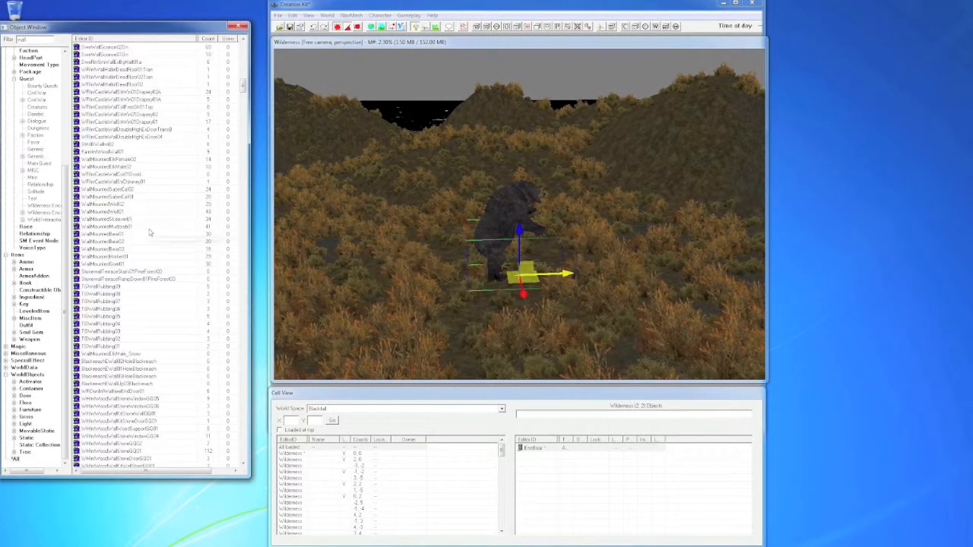
scroll(152, 232, "down", 4)
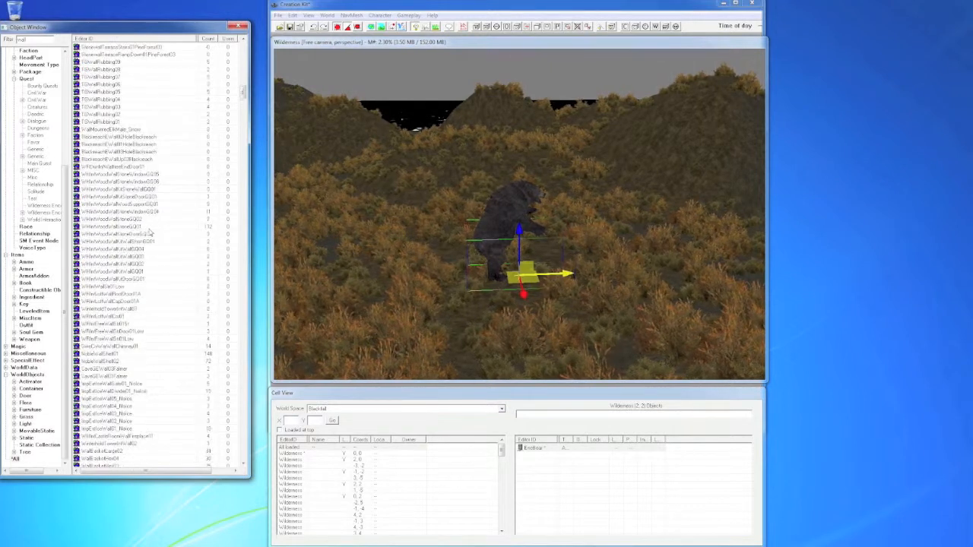
scroll(151, 378, "down", 2)
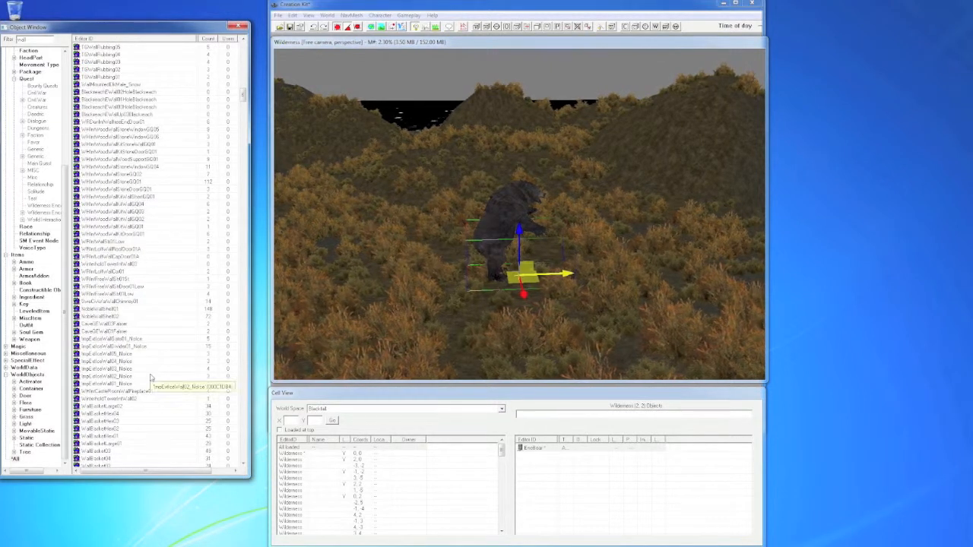
Find the ImpExtHelgenWall02 piece among the filtered walls and place it in the world near the bear.
scroll(150, 378, "up", 17)
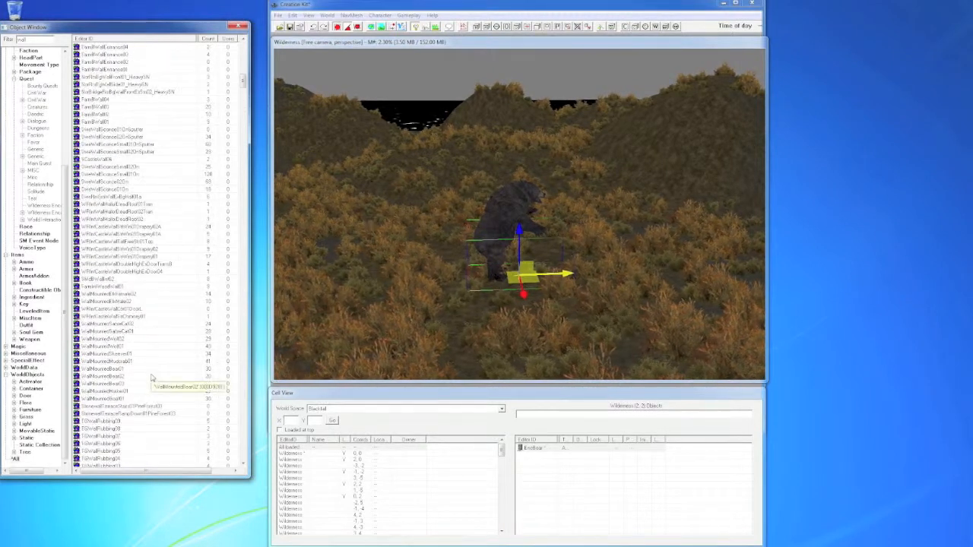
scroll(151, 377, "up", 4)
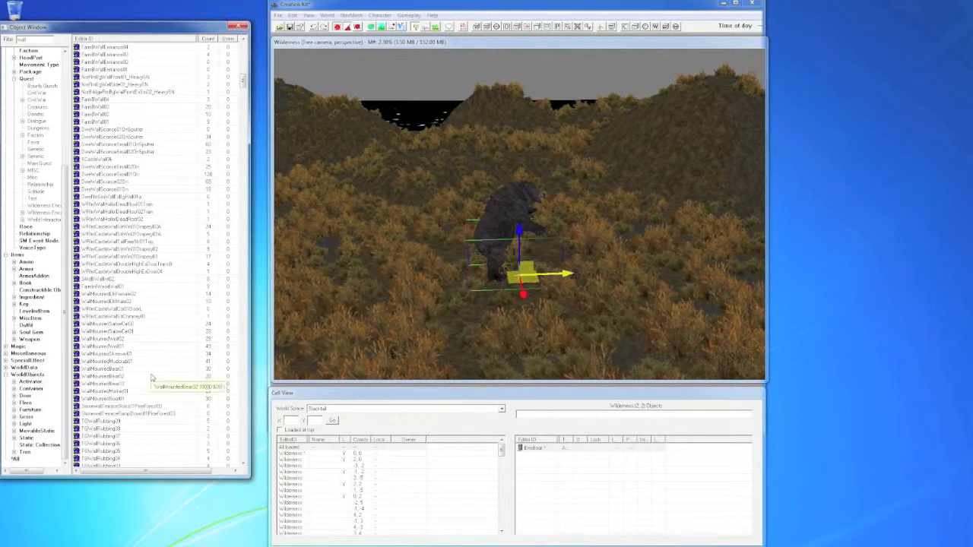
scroll(151, 378, "down", 20)
scroll(151, 376, "up", 10)
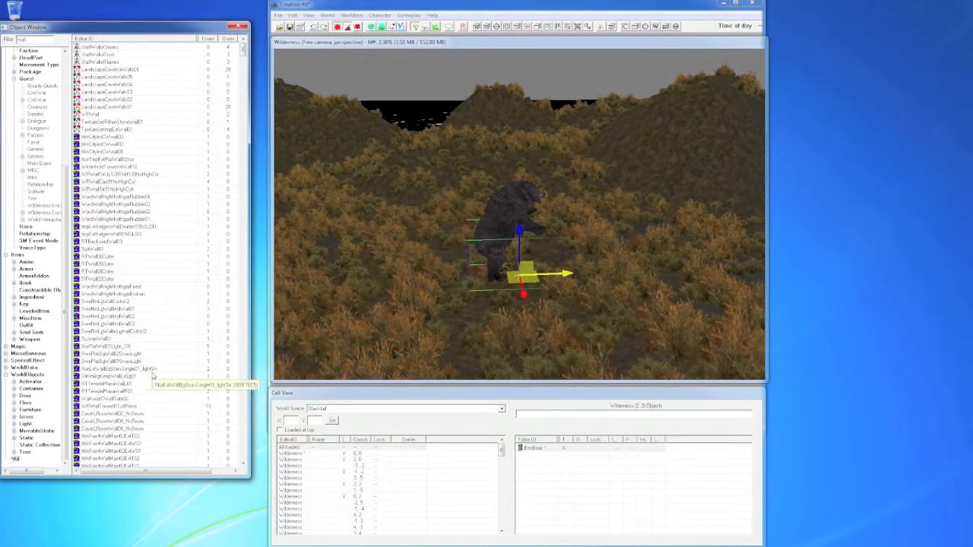
scroll(151, 375, "down", 12)
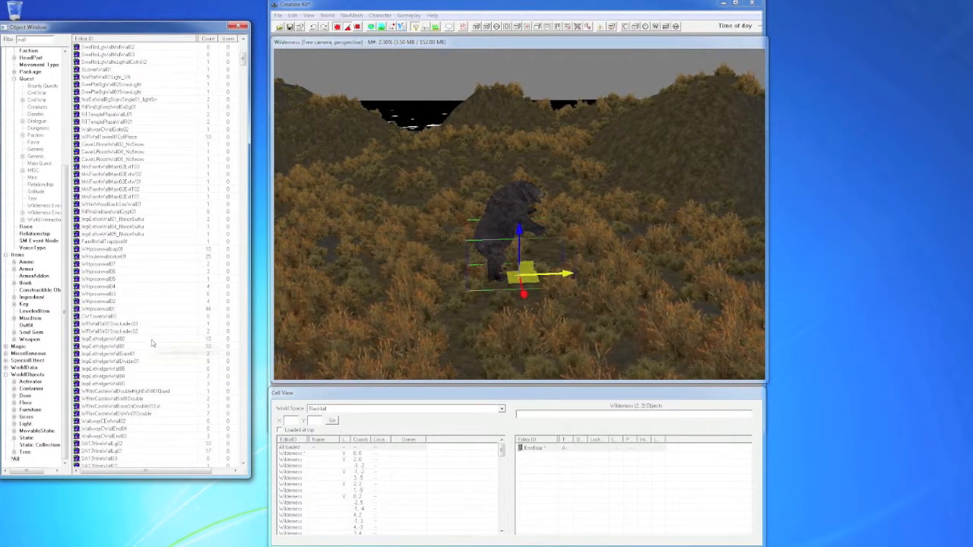
left_click(152, 342)
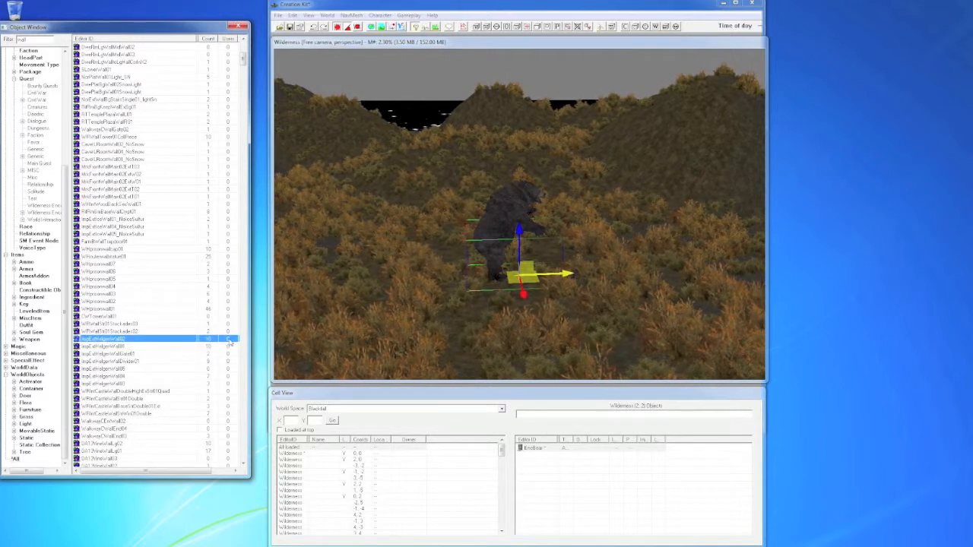
left_click_drag(152, 340, 442, 222)
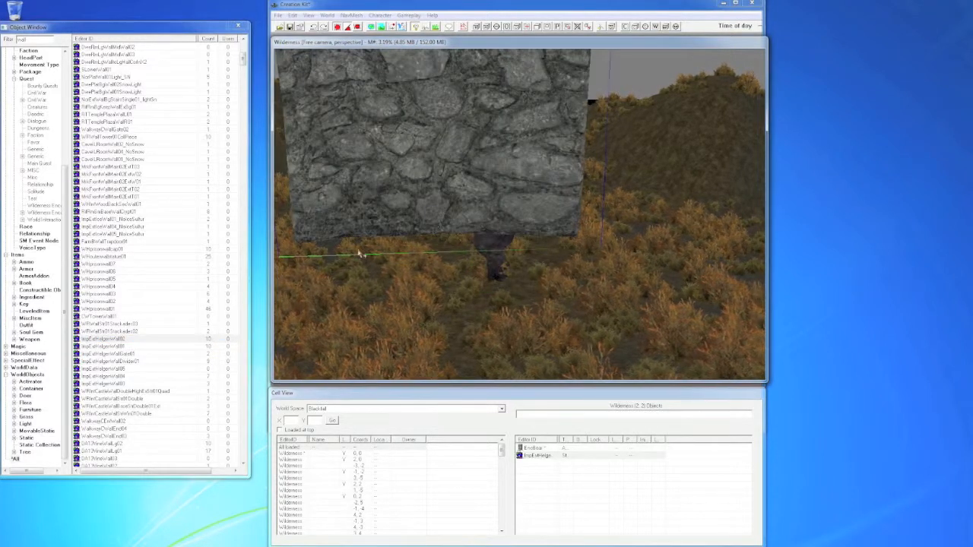
Move the wall piece away from the bear and lower it onto the ground with the move gizmo.
middle_click_drag(361, 254, 406, 263, "shift")
key("e")
scroll(415, 266, "down", 3)
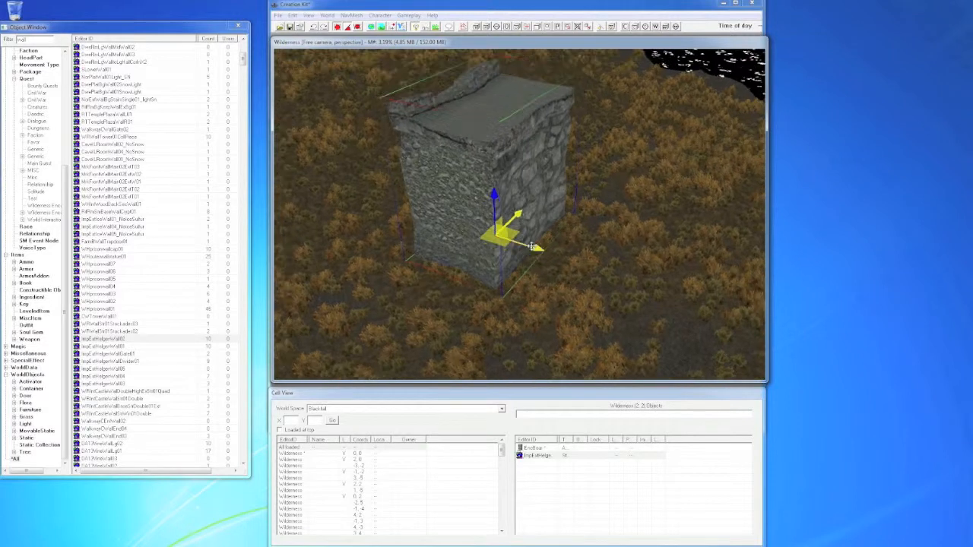
left_click_drag(538, 249, 397, 196)
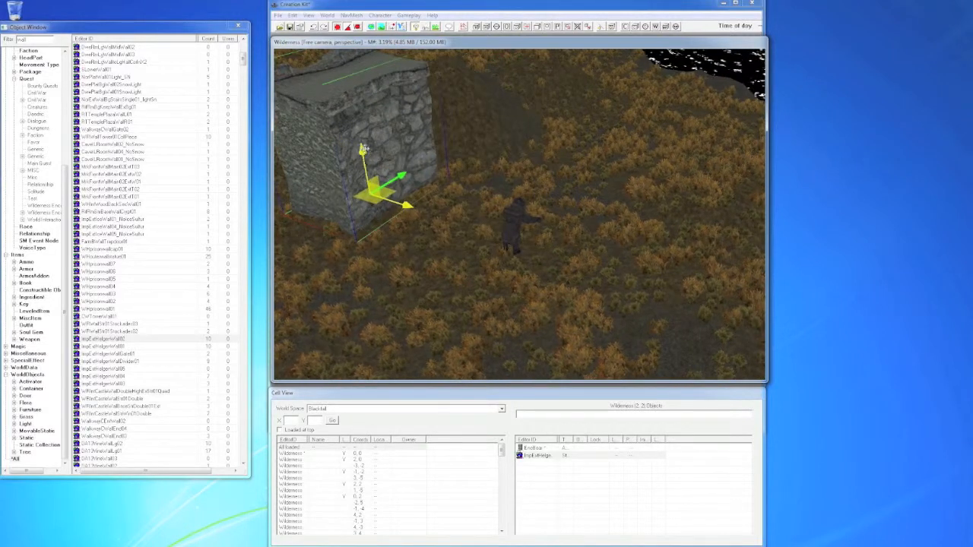
left_click_drag(363, 149, 369, 191)
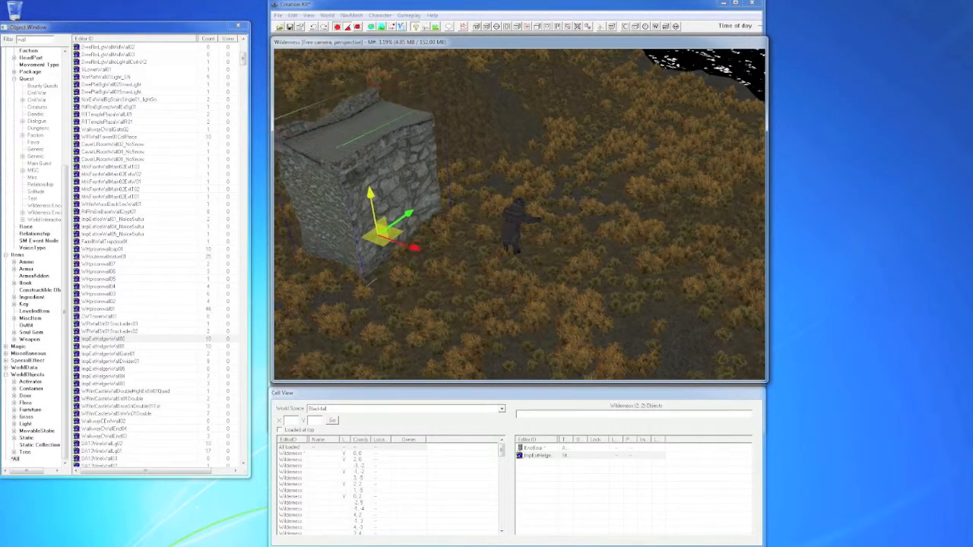
Slide the wall piece along the red axis to the other side of the bear on open grass.
middle_click_drag(388, 210, 450, 219, "shift")
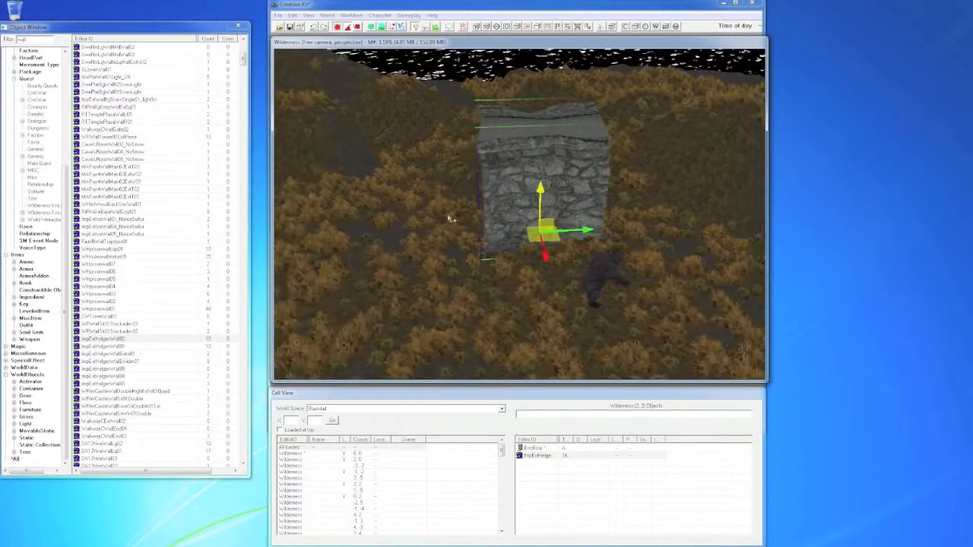
scroll(450, 219, "down", 3)
left_click_drag(540, 254, 561, 336)
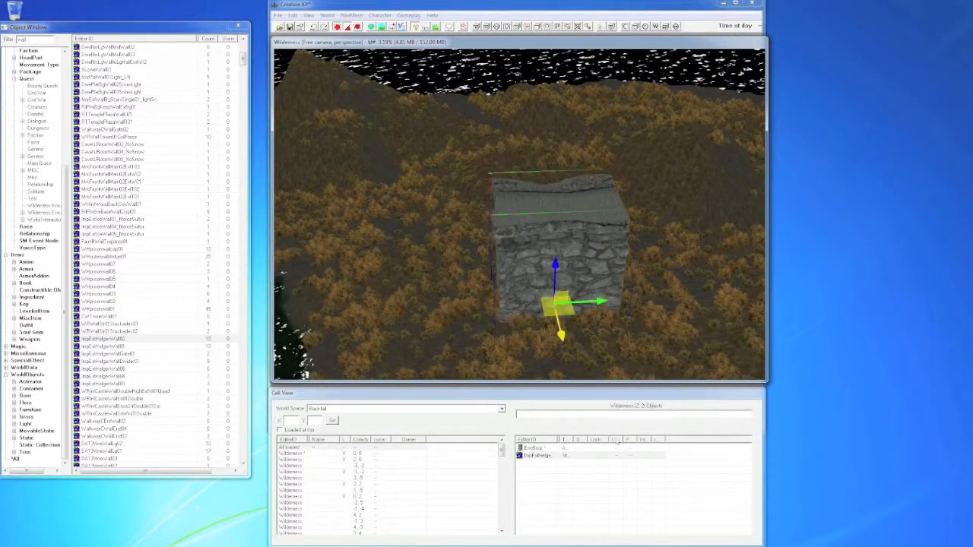
middle_click_drag(615, 371, 534, 271)
left_click_drag(464, 217, 465, 312)
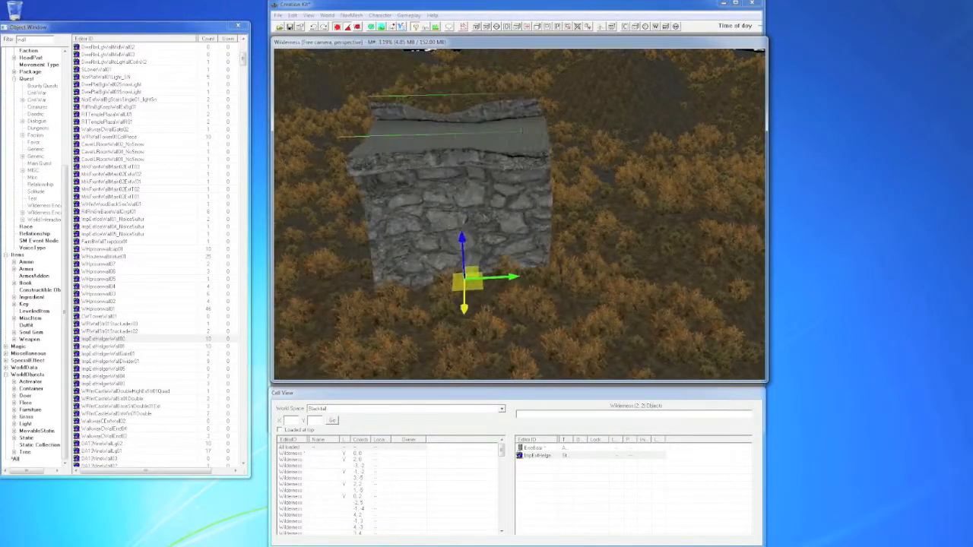
middle_click_drag(466, 312, 652, 289)
middle_click_drag(652, 289, 404, 295, "shift")
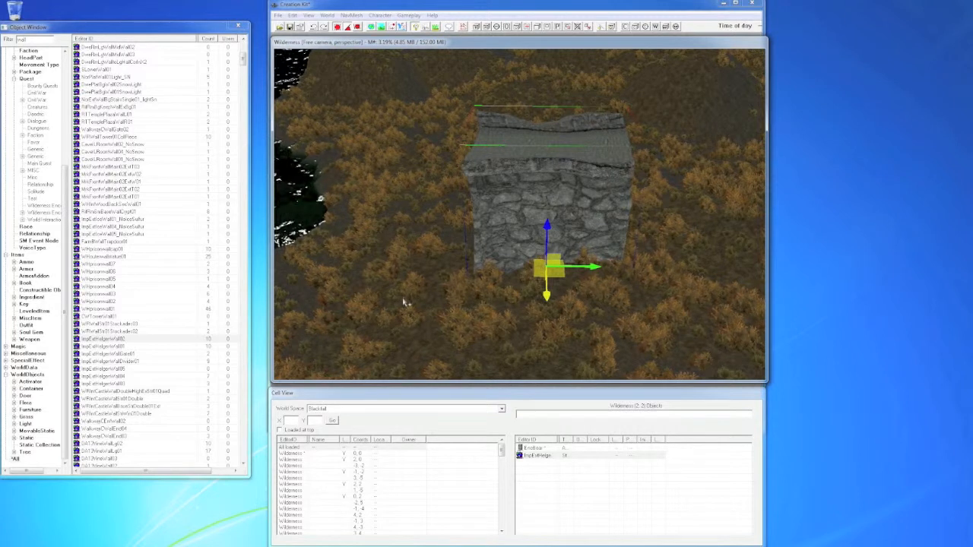
Duplicate the wall piece and align the copy flush against the end of the original.
key("ctrl+d")
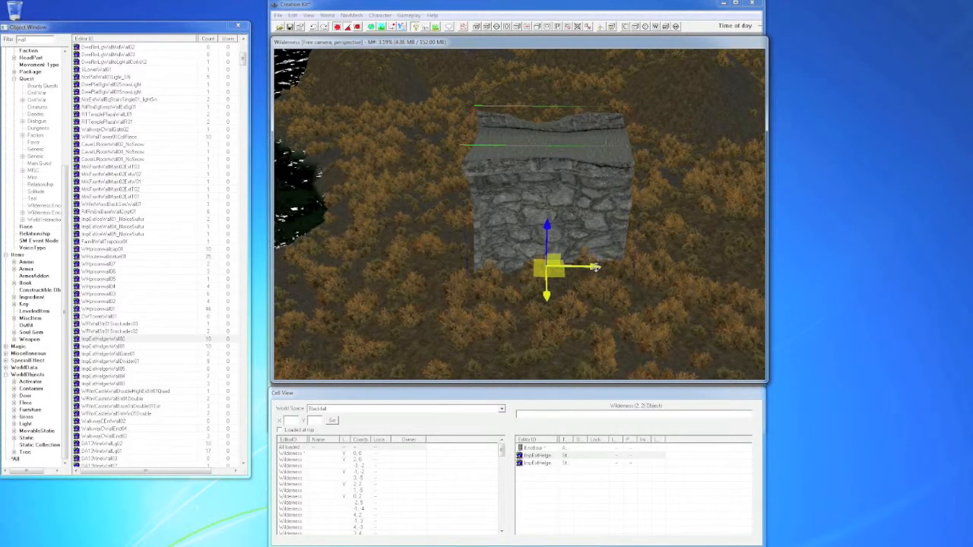
left_click_drag(586, 267, 731, 268)
middle_click_drag(732, 268, 677, 272)
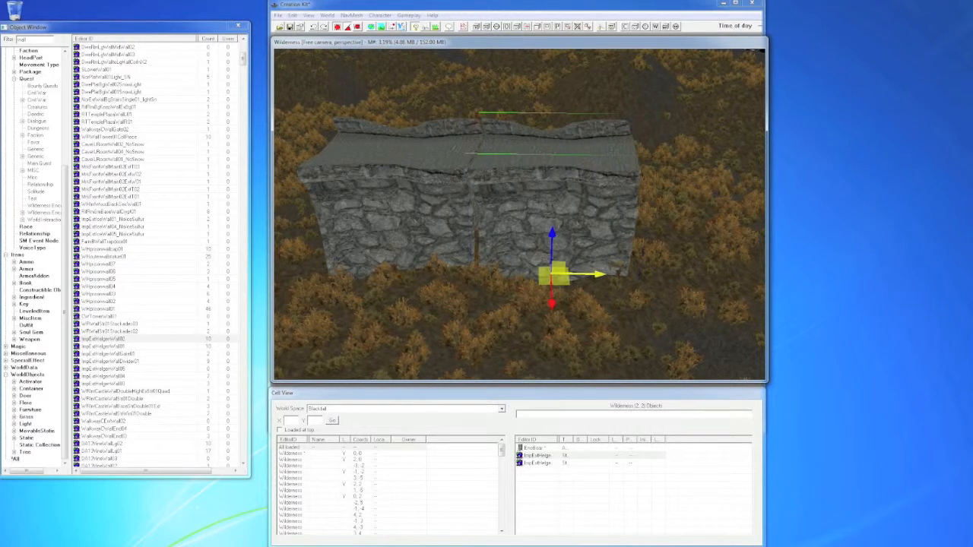
mouse_move(593, 274)
left_mouse_down()
mouse_move(585, 274)
mouse_move(602, 273)
mouse_move(593, 274)
left_mouse_up()
middle_click_drag(593, 274, 602, 273, "shift")
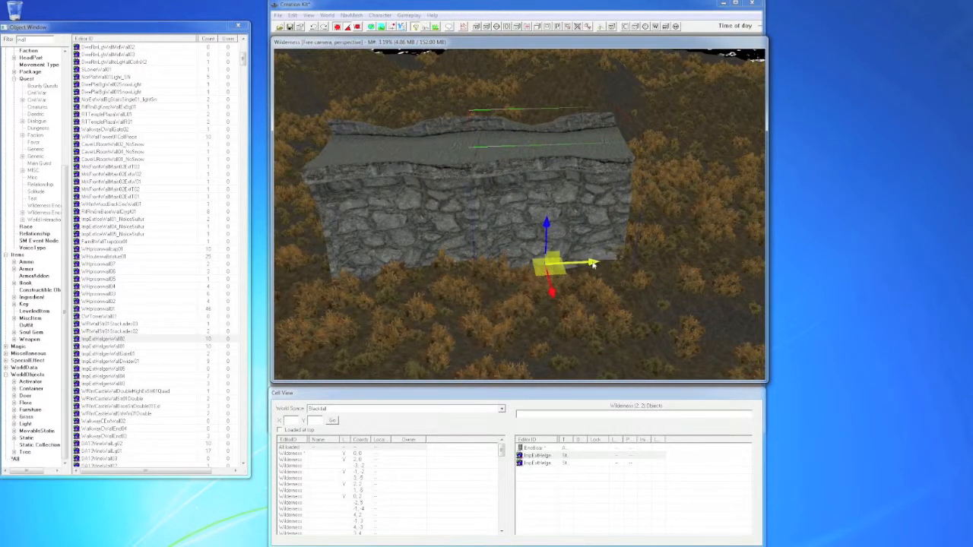
Duplicate the wall piece two more times and line the copies up end to end to extend the wall.
left_click_drag(593, 264, 721, 257)
key("ctrl+d")
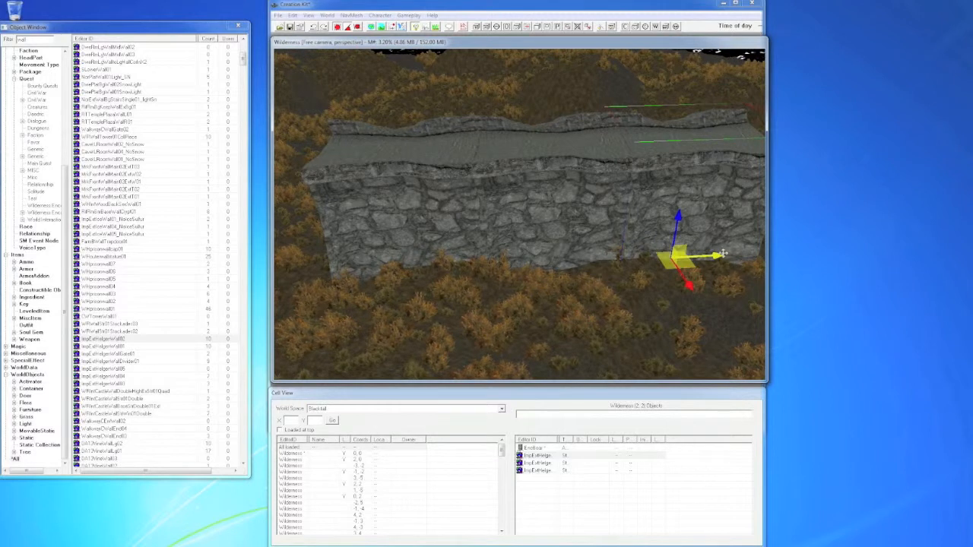
middle_click_drag(722, 255, 603, 265)
key("ctrl+d")
left_click_drag(594, 266, 697, 263)
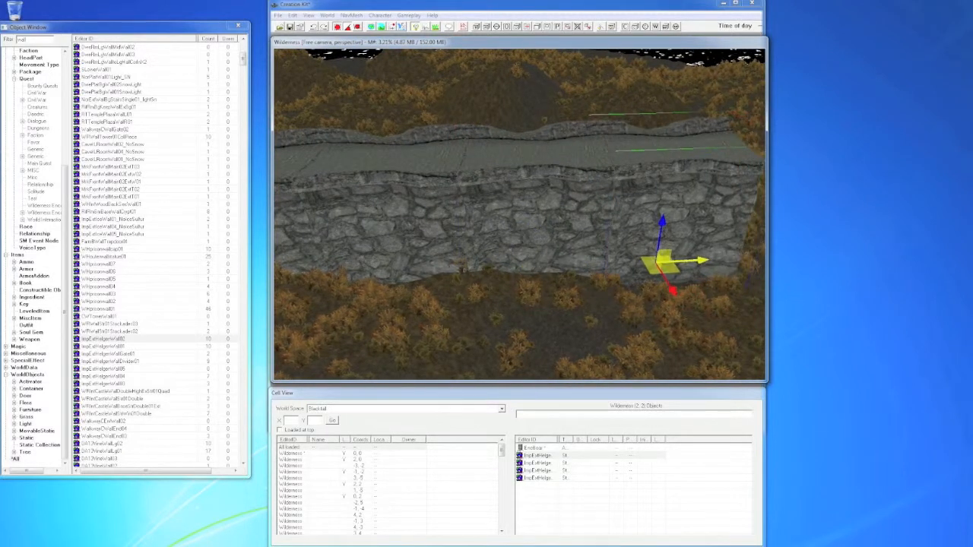
left_click(627, 263)
scroll(623, 265, "down", 5)
middle_click_drag(615, 267, 639, 232, "shift")
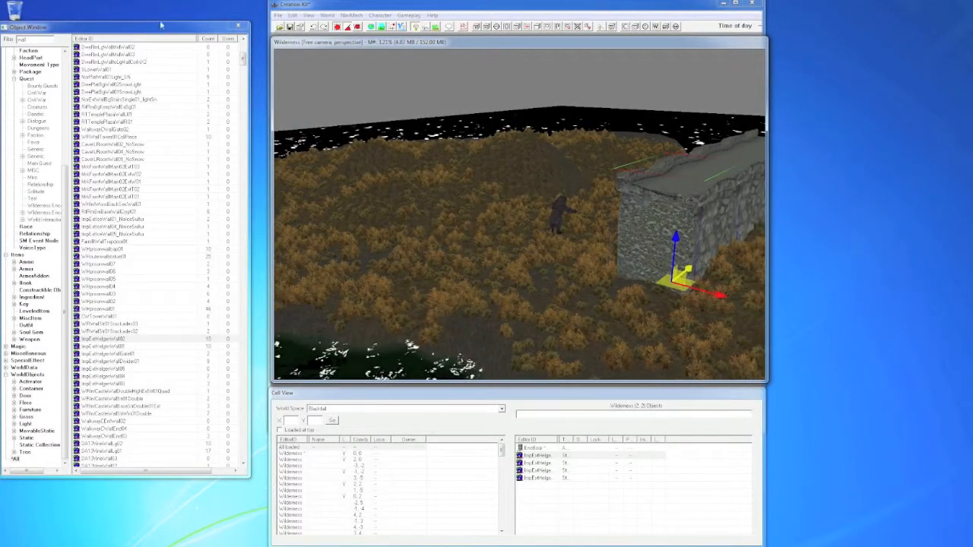
Filter the object list by "sword" and browse the available swords.
left_click(32, 41)
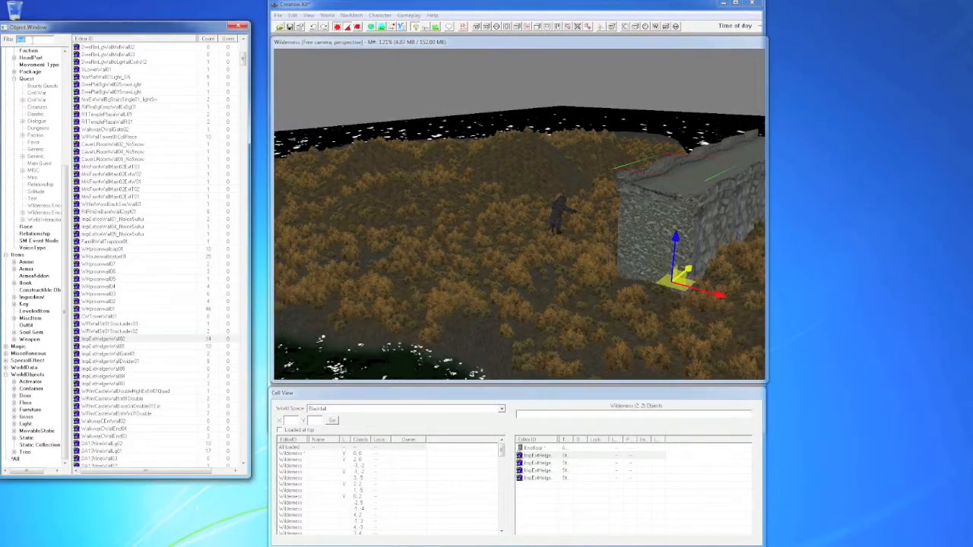
type("we")
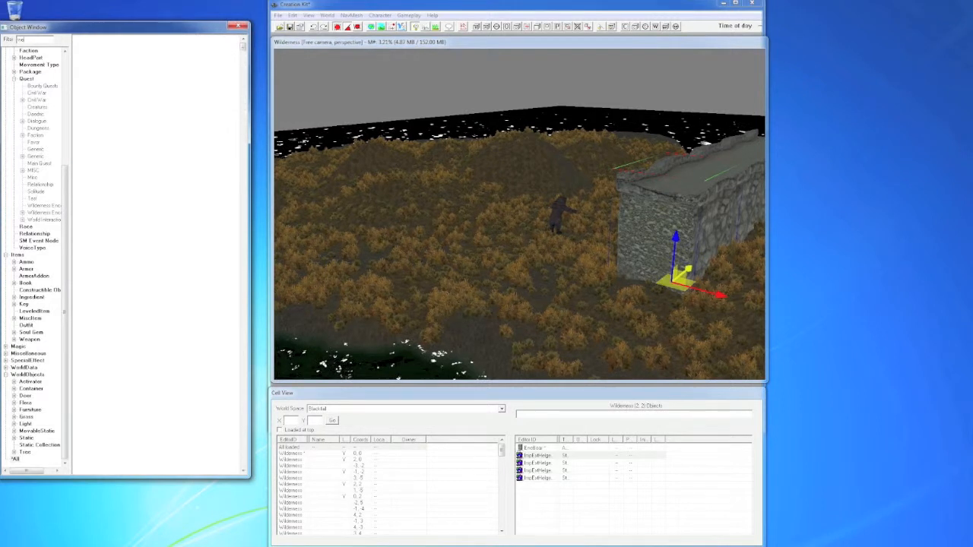
type("apons")
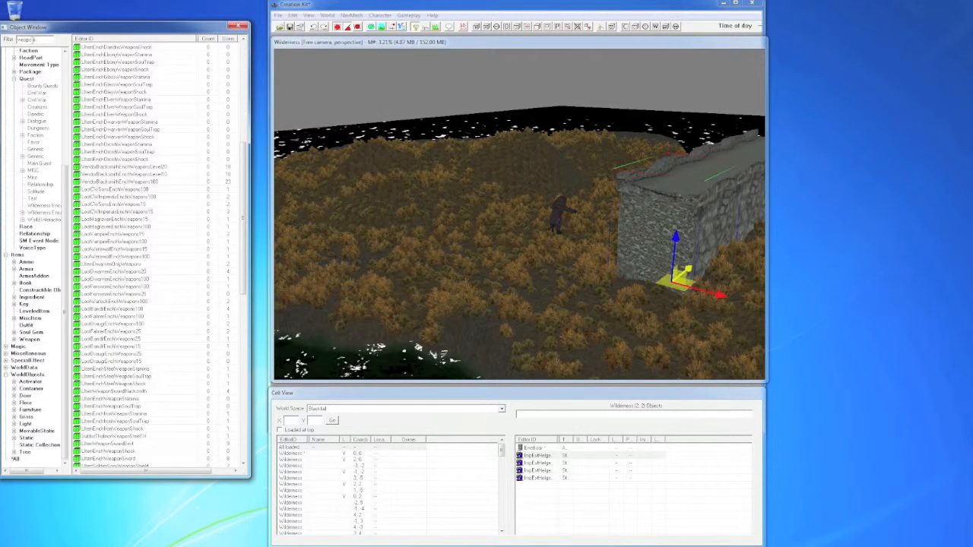
key("BackSpace")
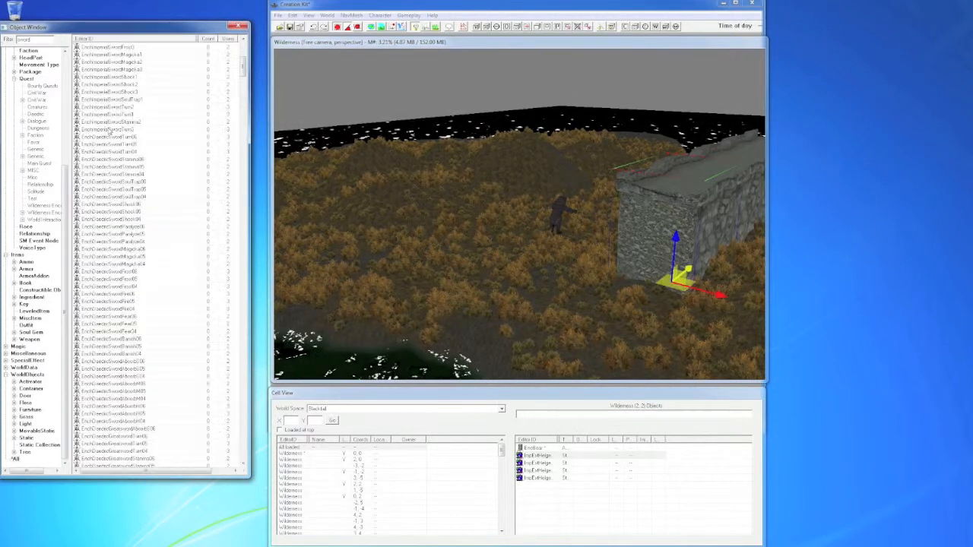
scroll(127, 166, "down", 15)
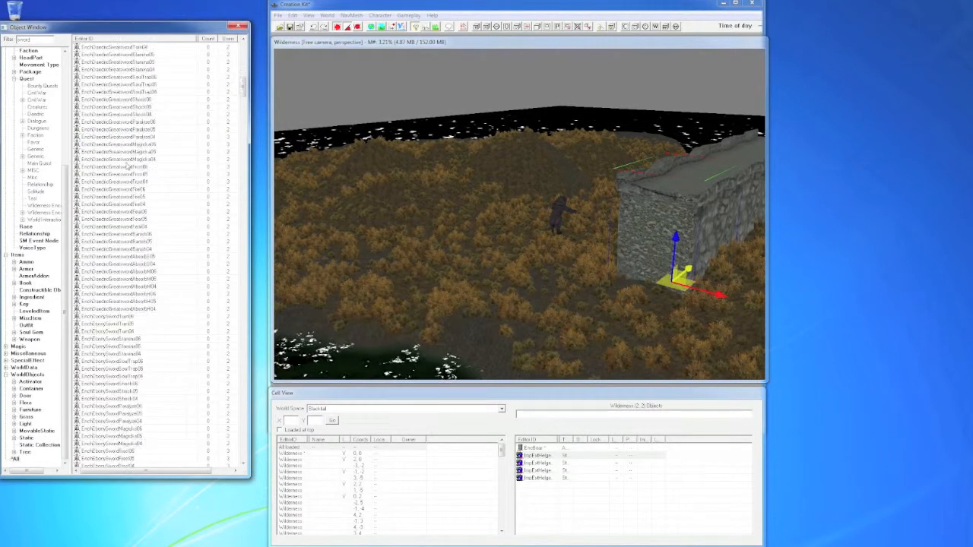
scroll(128, 166, "up", 10)
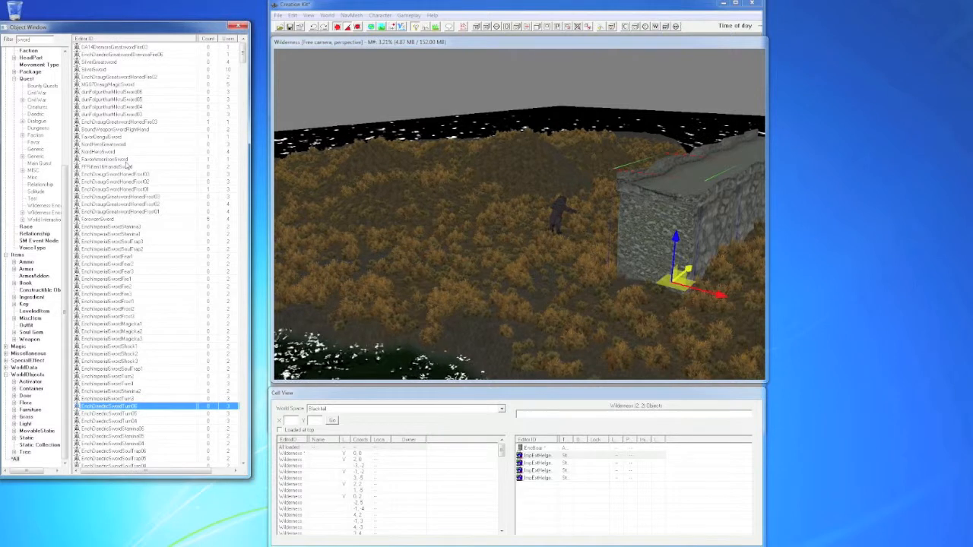
scroll(130, 189, "down", 2)
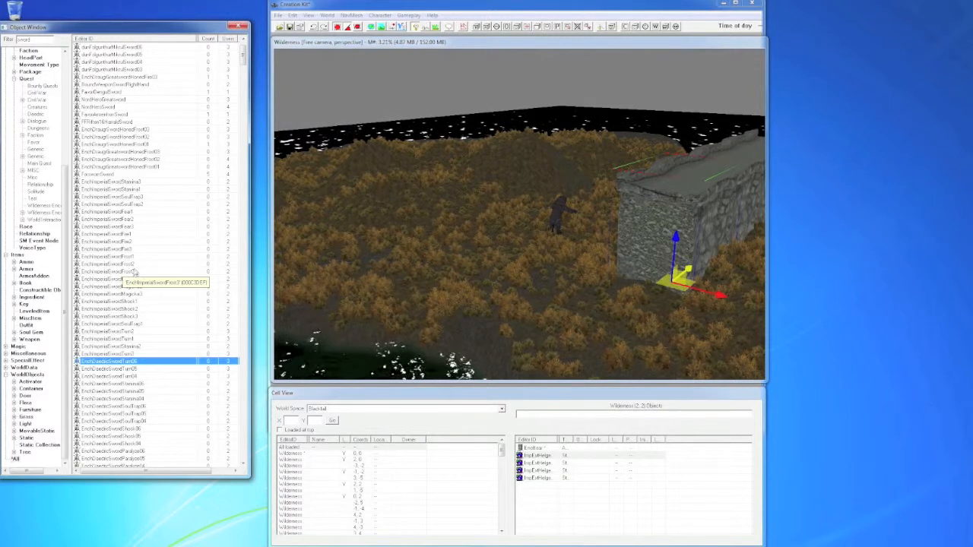
Place EnchImperialSwordFire2 on the ground near the wall, focus on it and adjust its position with the move gizmo.
left_click(148, 241)
left_click_drag(233, 243, 556, 294)
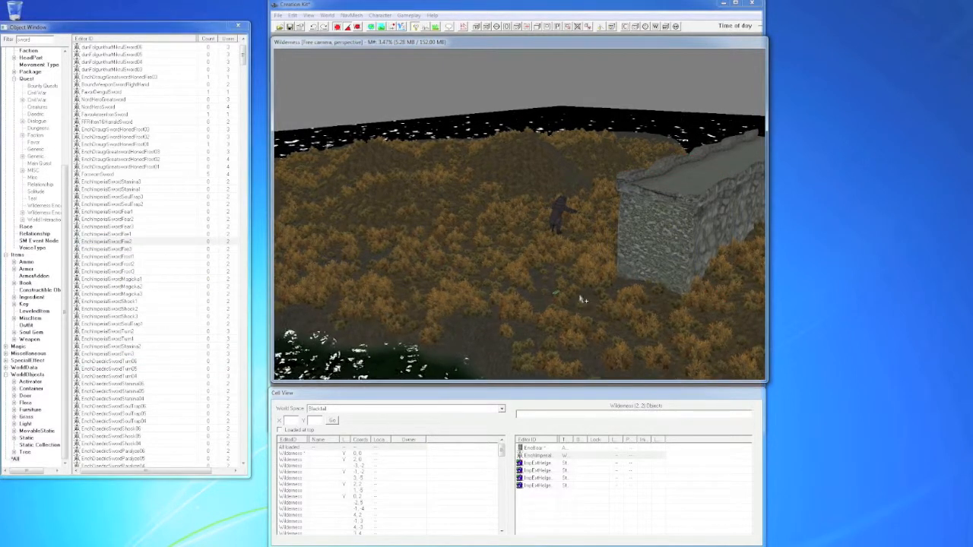
key("c")
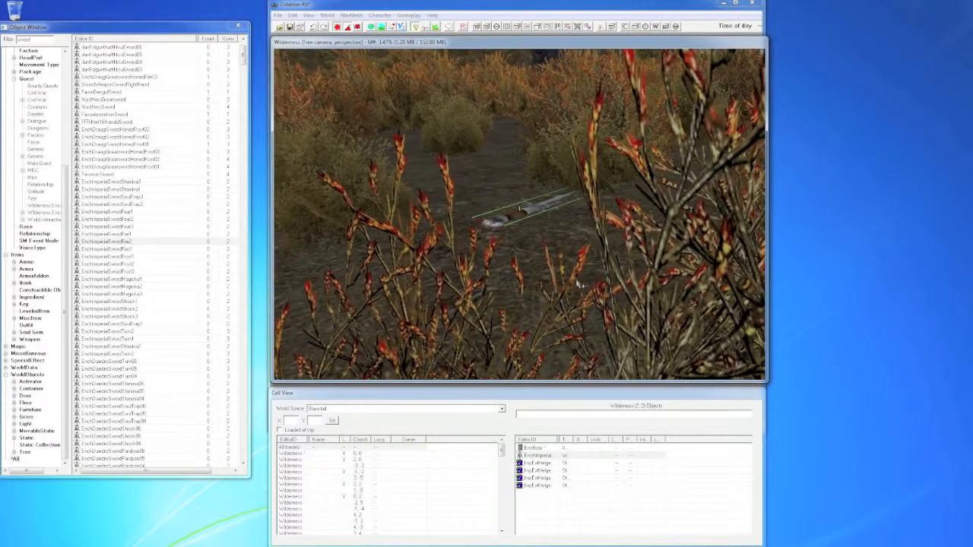
middle_click_drag(580, 256, 576, 282, "shift")
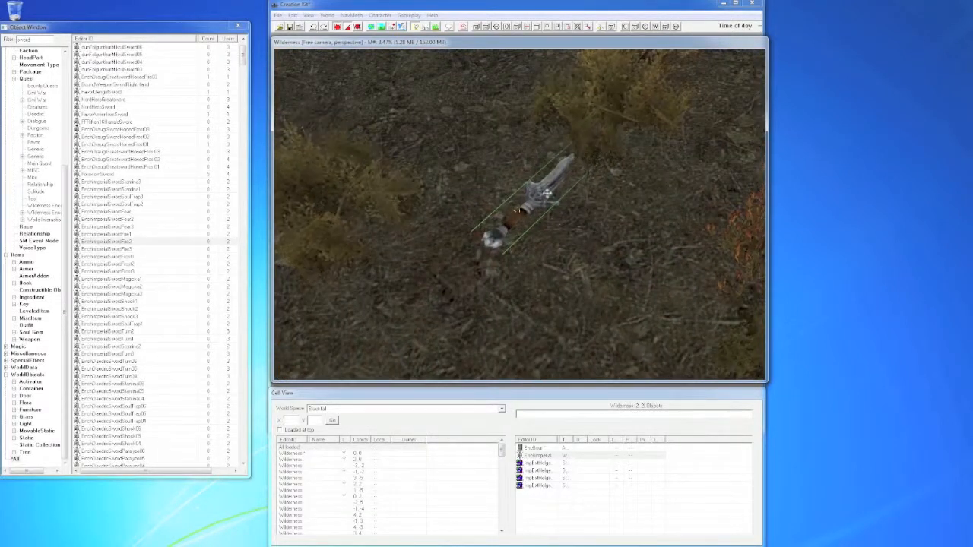
key("e")
left_click_drag(547, 194, 522, 190)
scroll(522, 190, "down", 10)
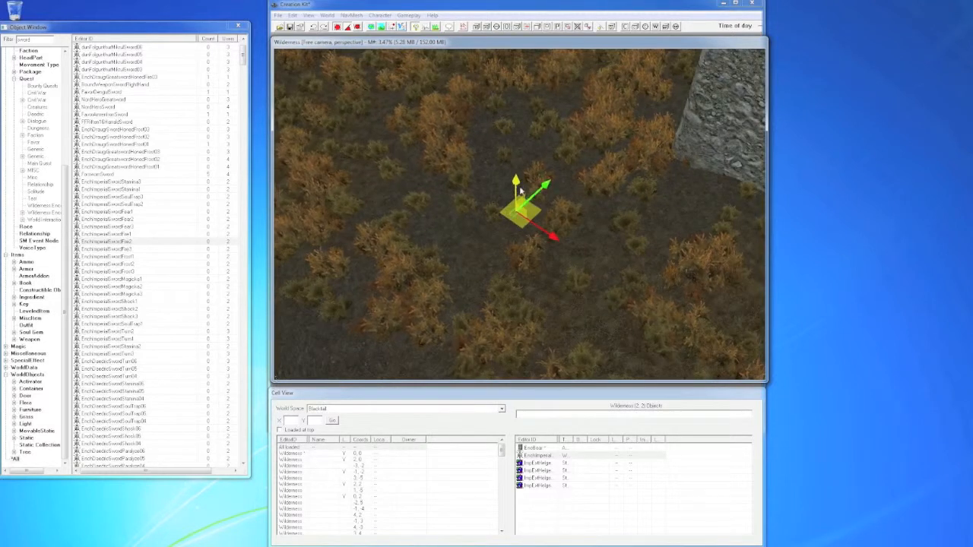
View the island around the wall and load the wilderness cell at coordinates 0, 0.
middle_click_drag(519, 188, 505, 175, "shift")
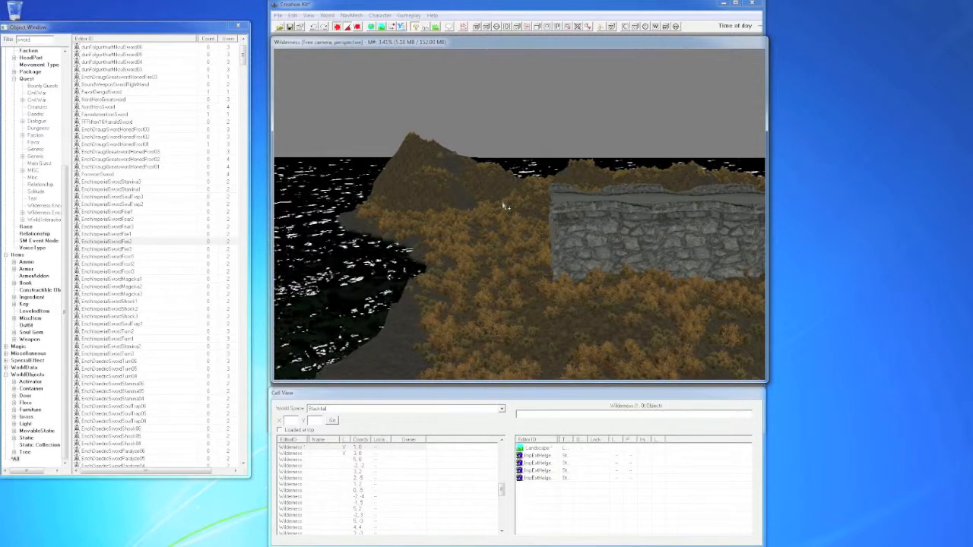
middle_click_drag(505, 204, 523, 182, "shift")
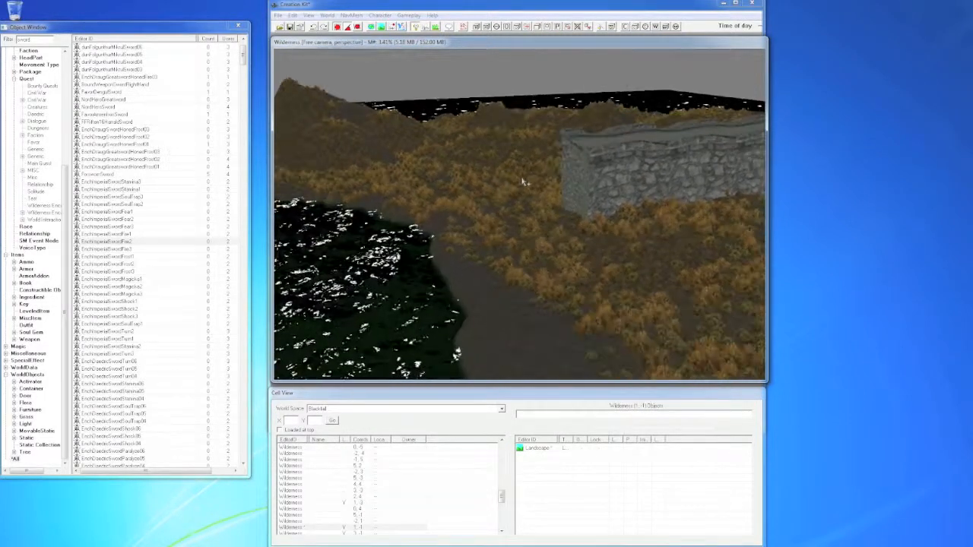
middle_click_drag(504, 246, 539, 262, "shift")
left_click(297, 455)
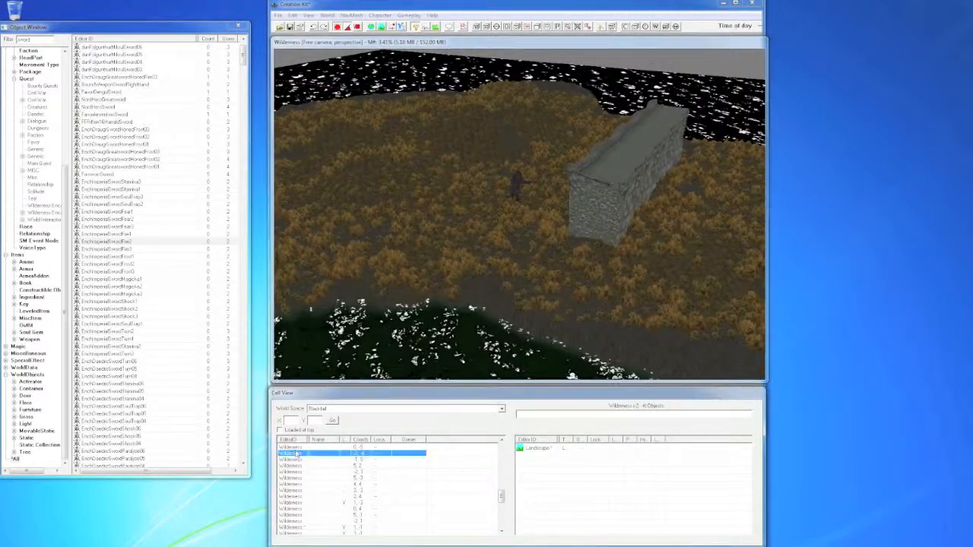
left_click(296, 450)
scroll(296, 451, "up", 20)
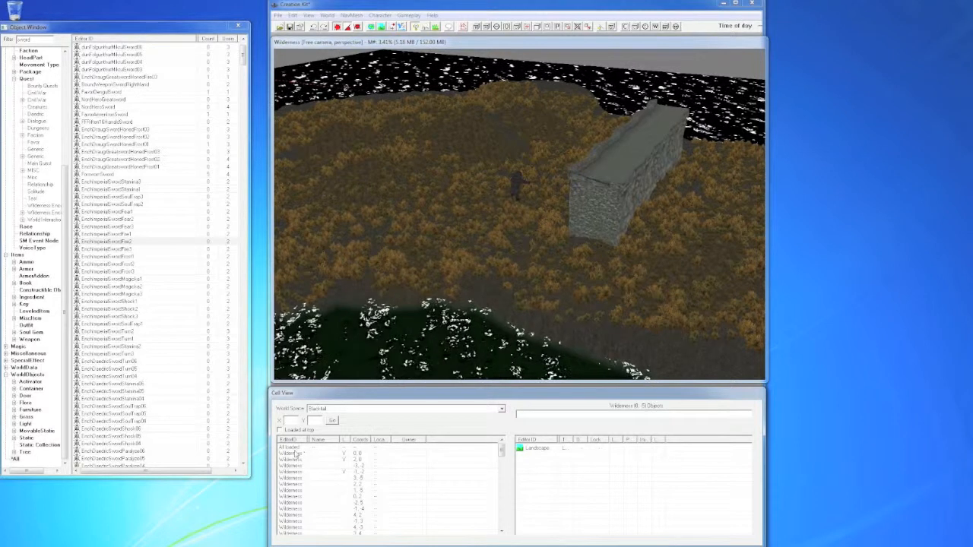
left_click(295, 449)
double_click(294, 453)
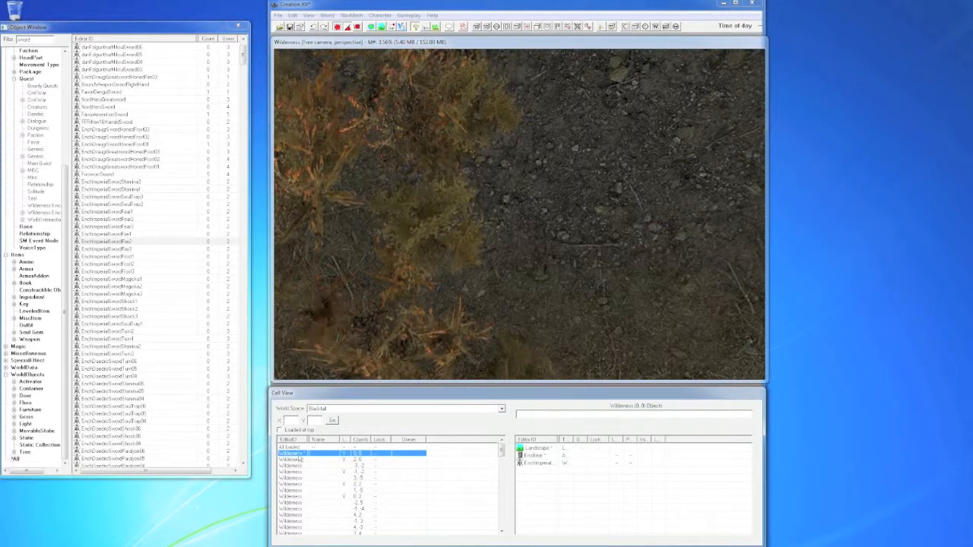
Rename the wilderness cell at coordinates 0, 0 to Blackfall01.
left_click(522, 231)
scroll(526, 232, "down", 8)
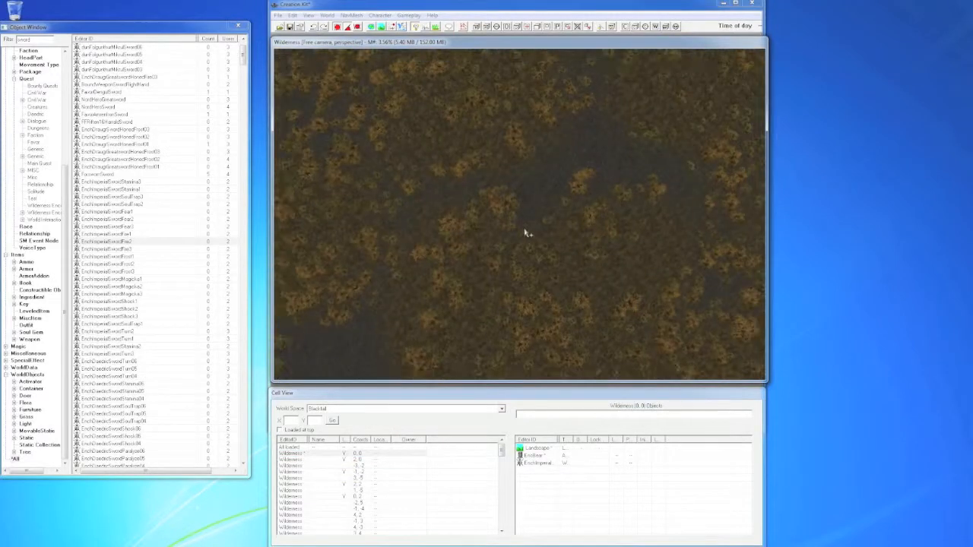
middle_click_drag(526, 233, 482, 190, "shift")
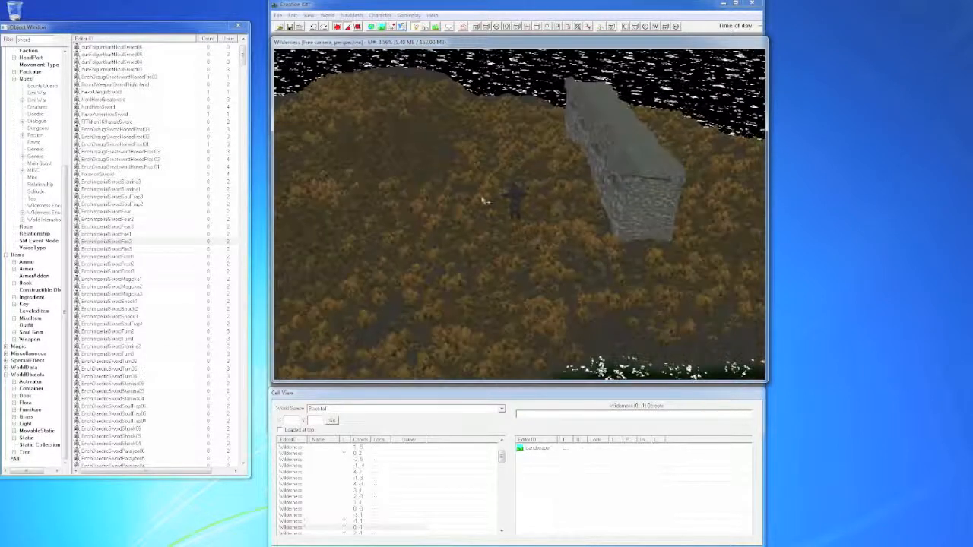
left_click(307, 454)
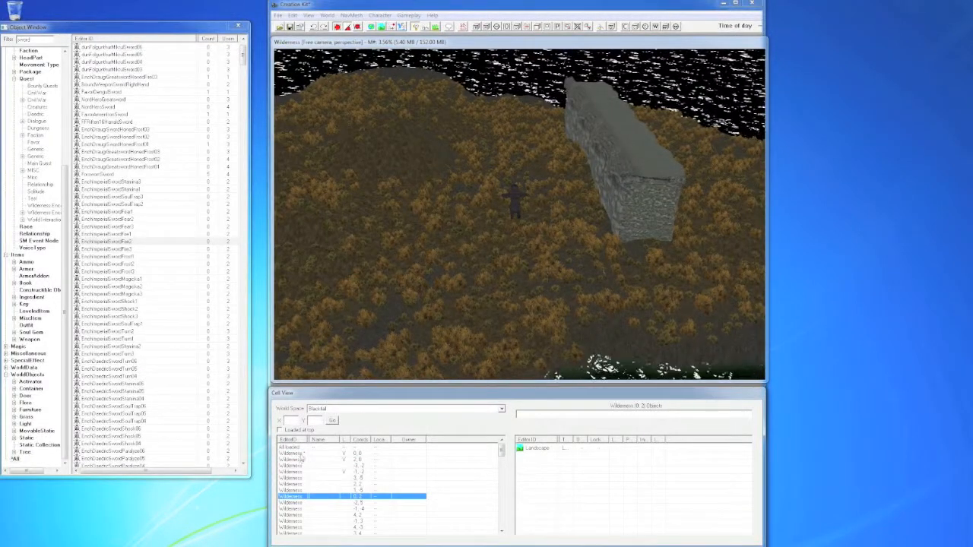
scroll(482, 319, "down", 10)
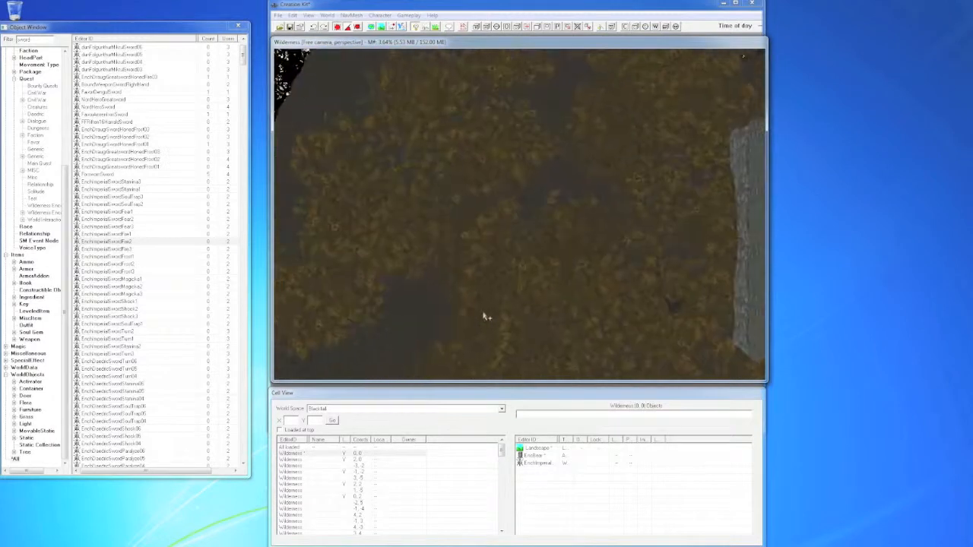
left_click(301, 454)
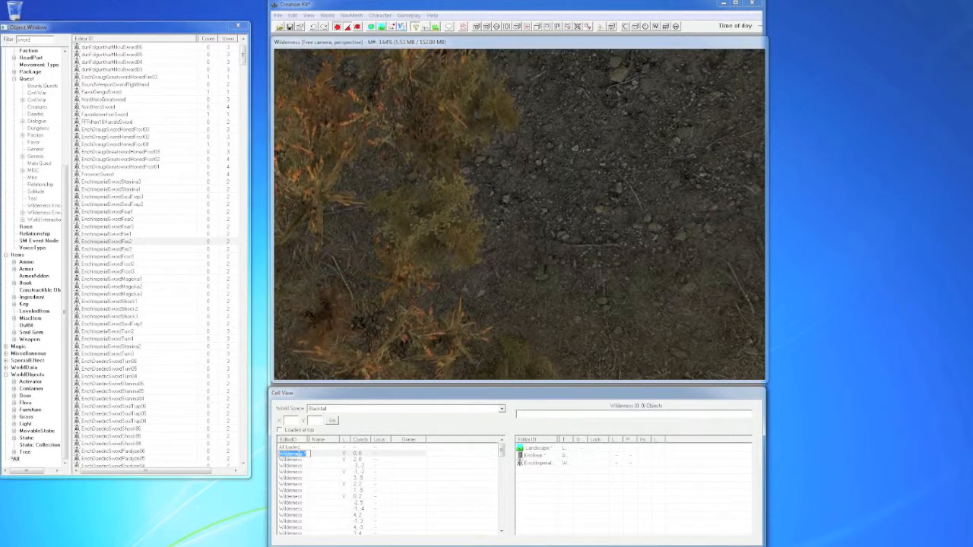
type("Blackfall0")
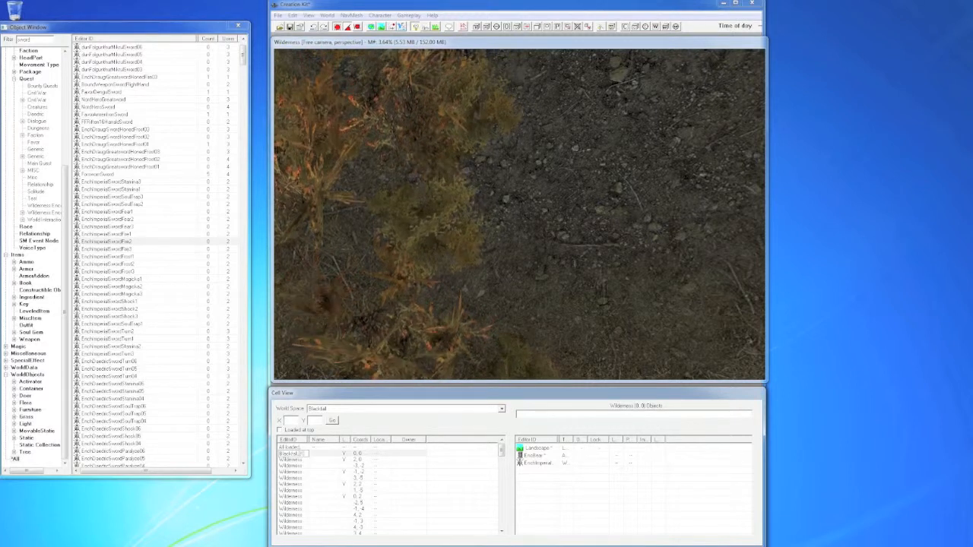
key("Return")
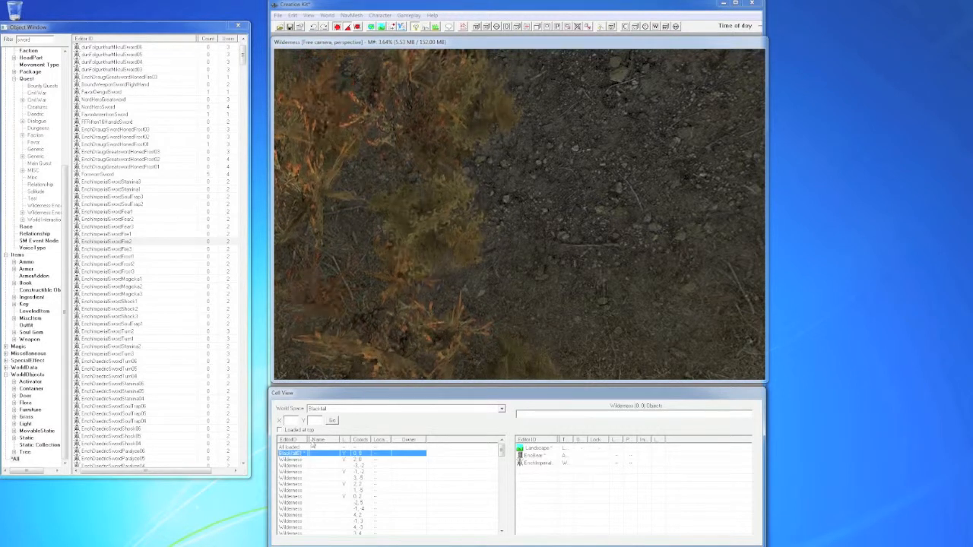
Load the wilderness cell at 2, 0, return to Blackfall01 and examine the island and wall around it.
double_click(295, 459)
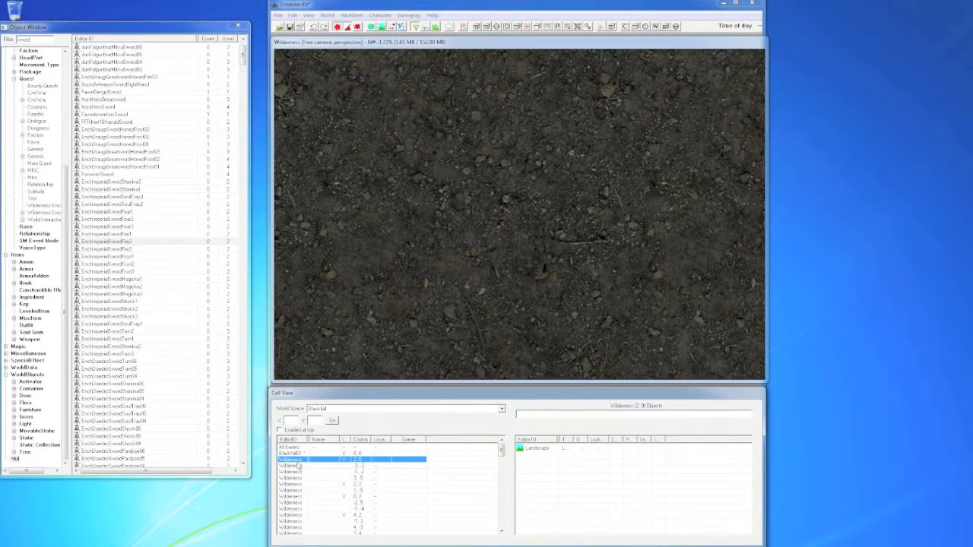
double_click(295, 454)
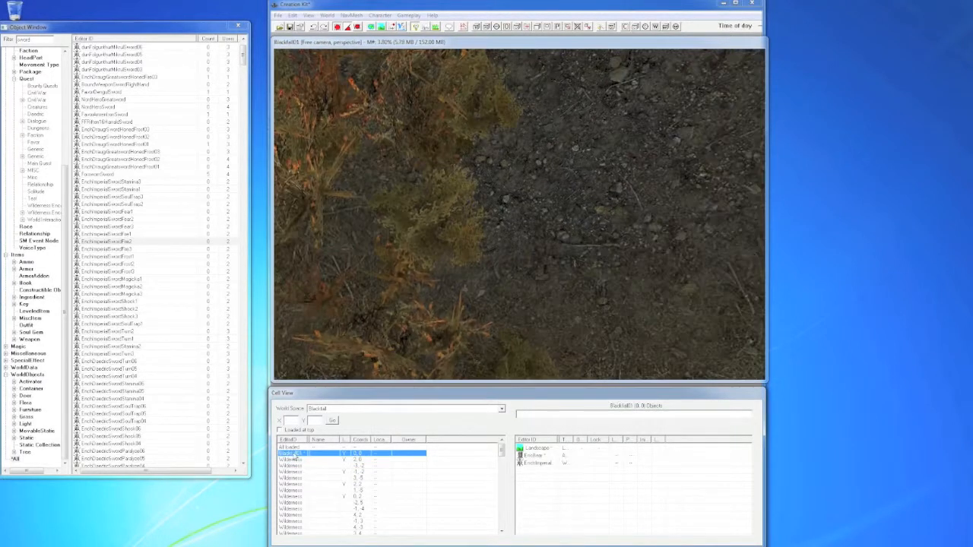
left_click(523, 287)
scroll(525, 291, "down", 10)
scroll(526, 292, "down", 3)
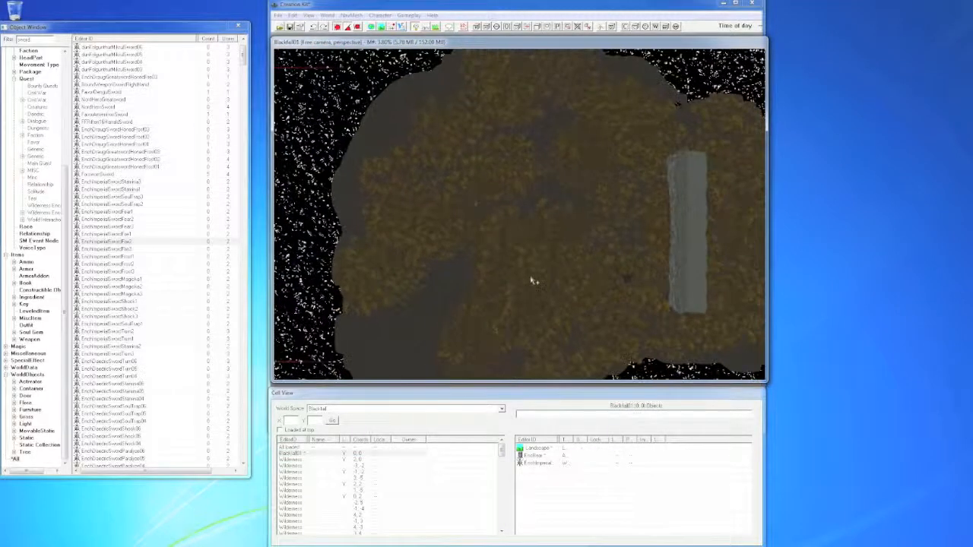
middle_click_drag(532, 281, 511, 203, "shift")
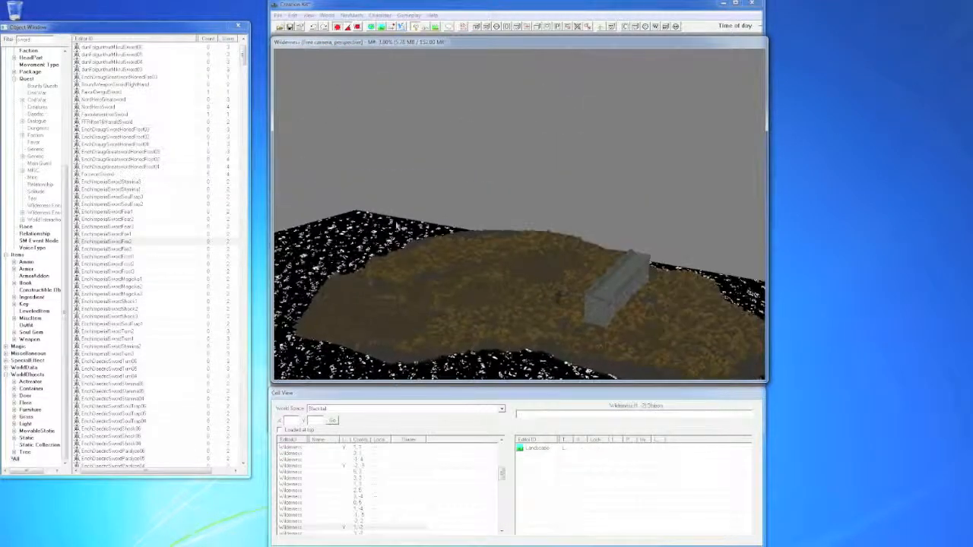
scroll(519, 296, "up", 3)
scroll(519, 296, "up", 1)
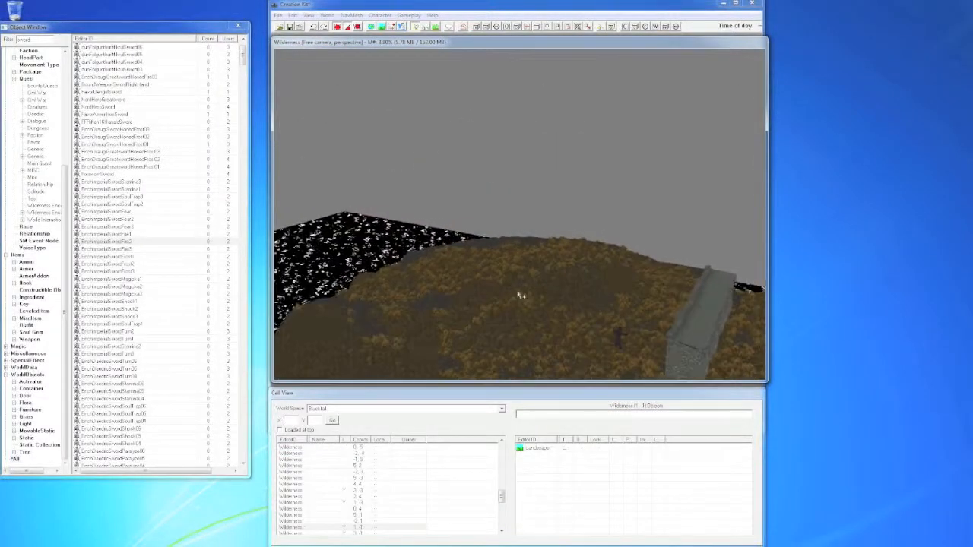
Save the plugin as Blackfall in the Skyrim Data folder.
left_click(278, 16)
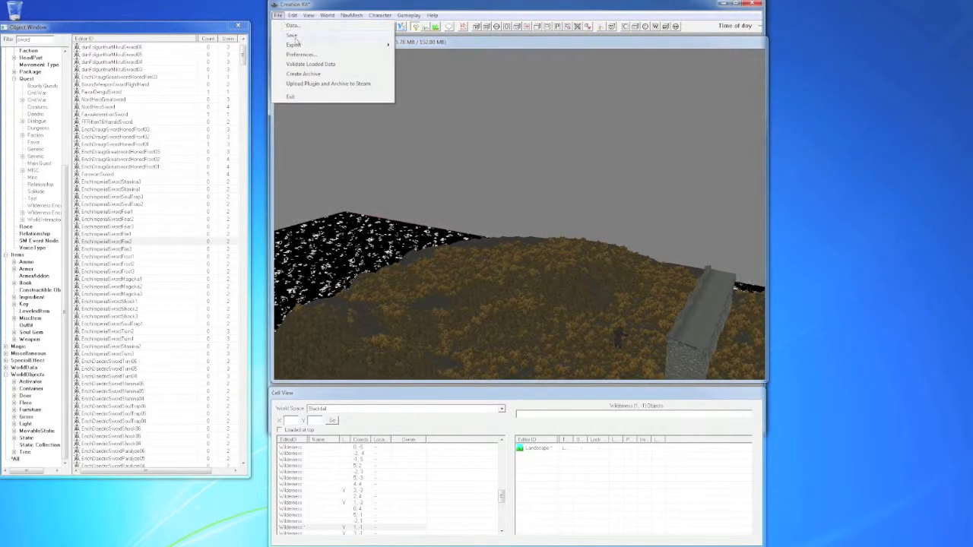
left_click(295, 36)
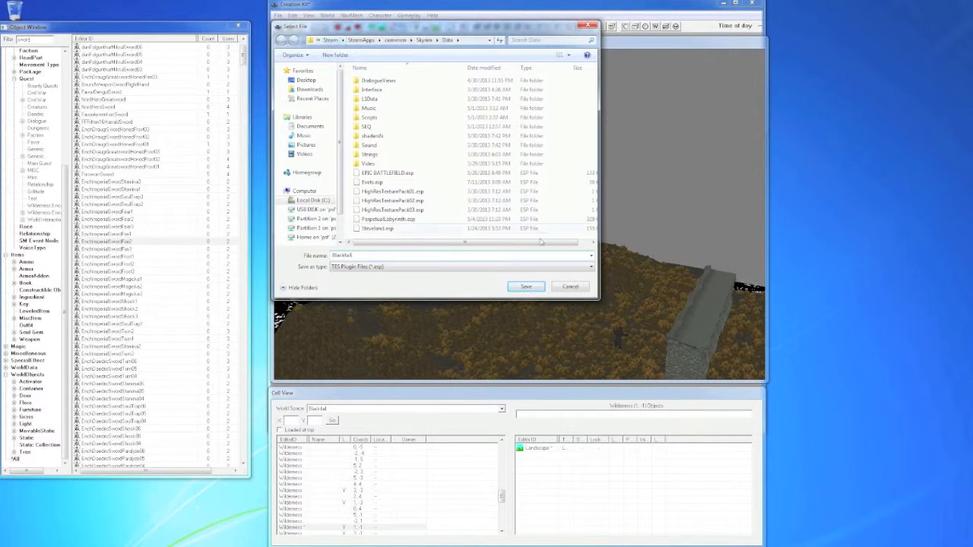
left_click(526, 288)
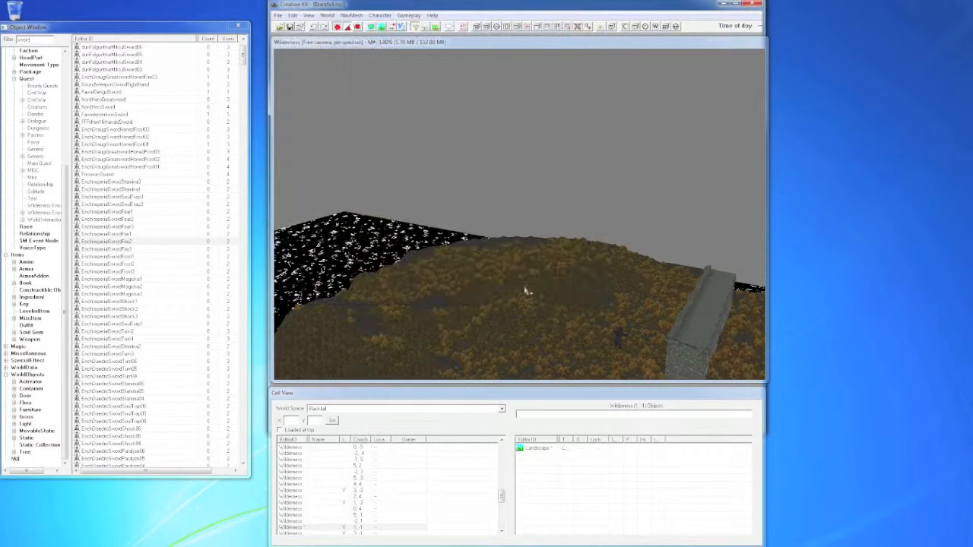
Take a last look at the island, minimize the Creation Kit and open The Elder Scrolls V: Skyrim launcher from the desktop.
middle_click_drag(525, 290, 422, 149)
middle_click_drag(527, 209, 509, 224, "shift")
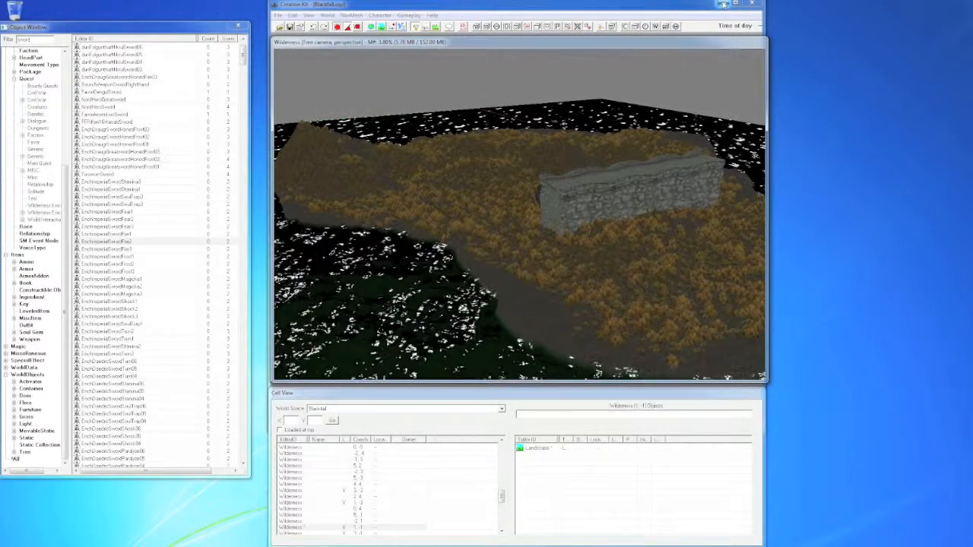
left_click(724, 3)
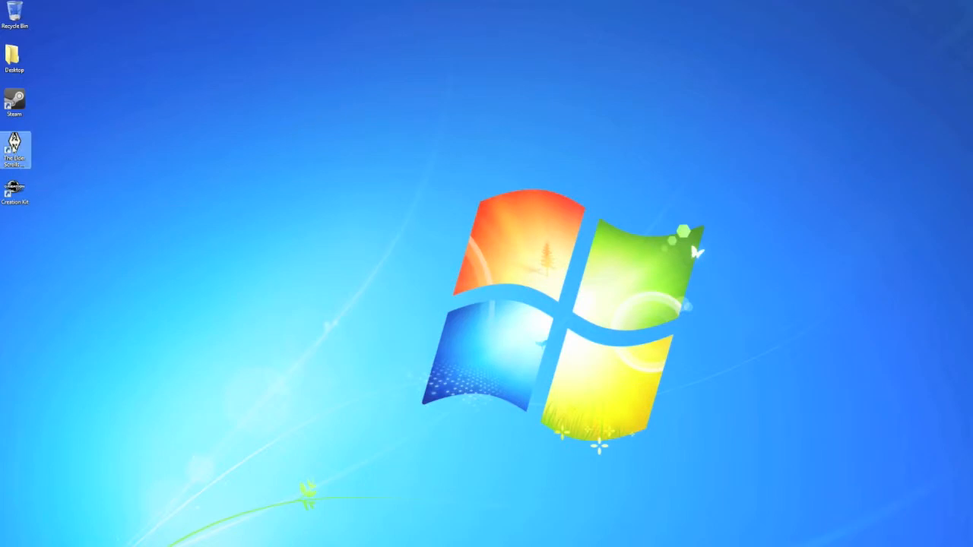
left_click(15, 146)
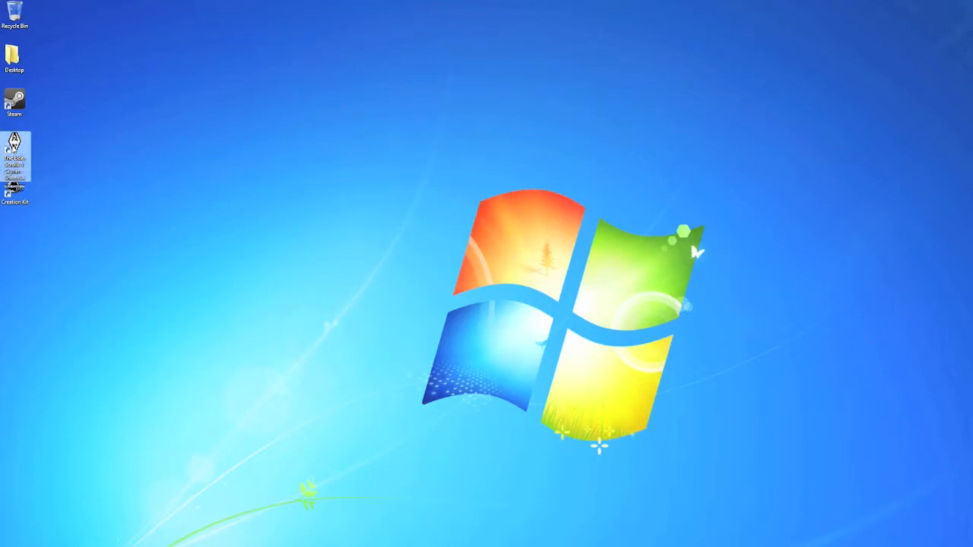
double_click(14, 144)
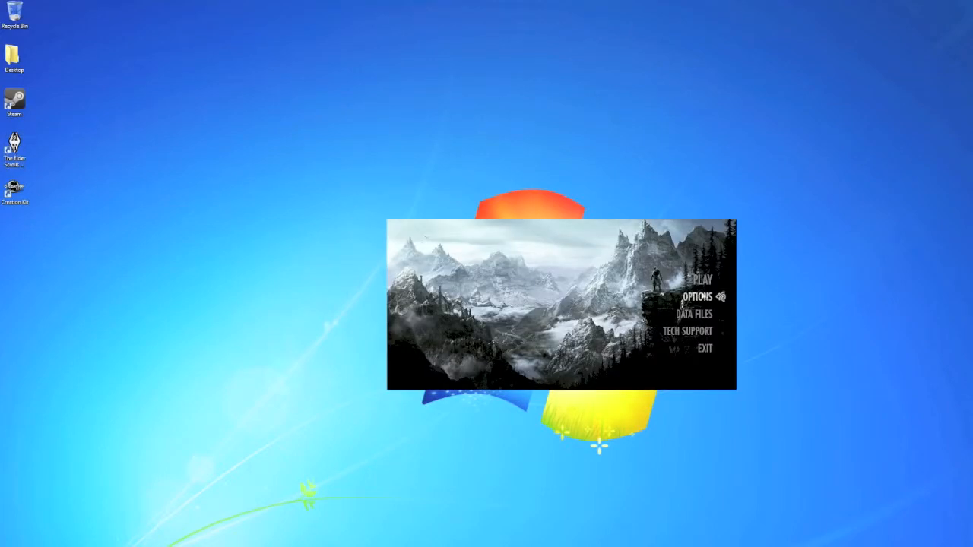
Accept the launcher's data files selection with only Blackfall.esp enabled and start the game.
left_click(699, 314)
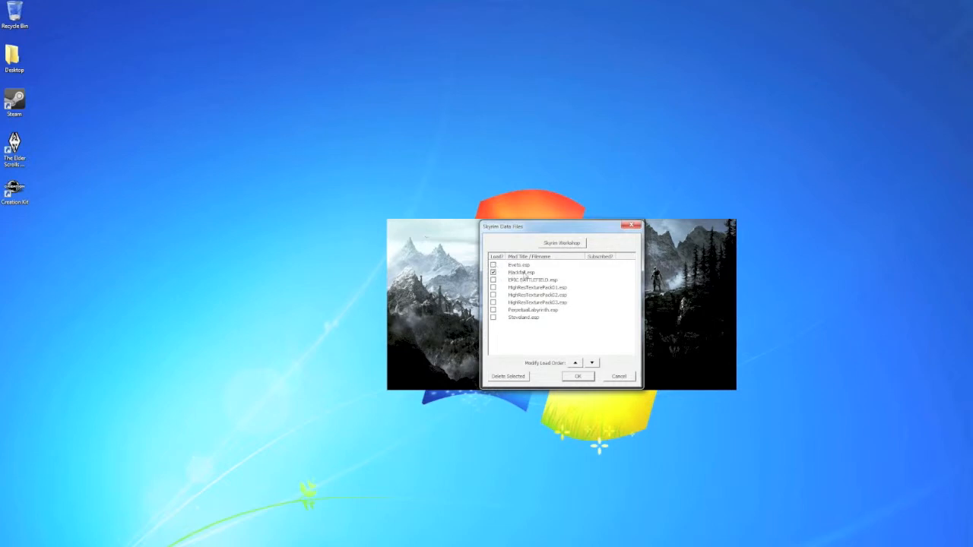
left_click(578, 377)
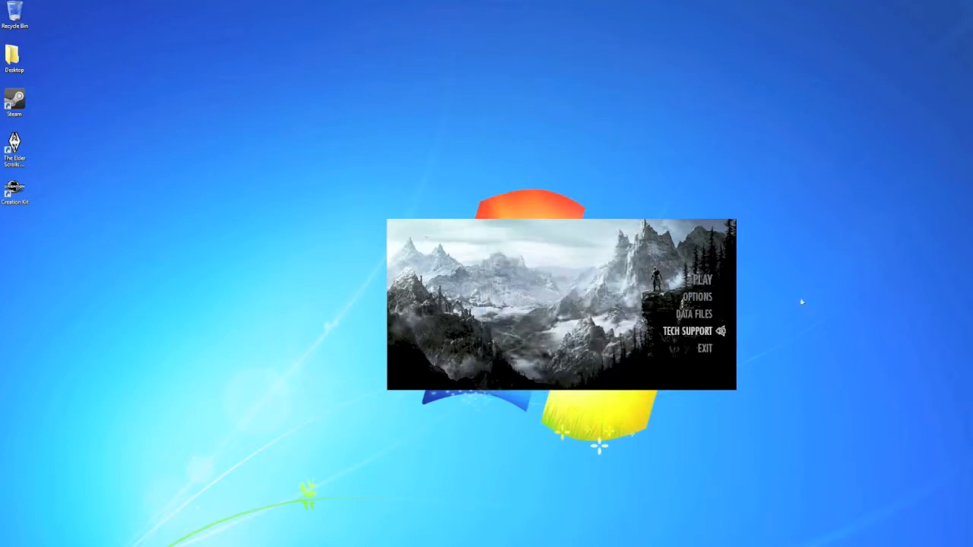
left_click(707, 282)
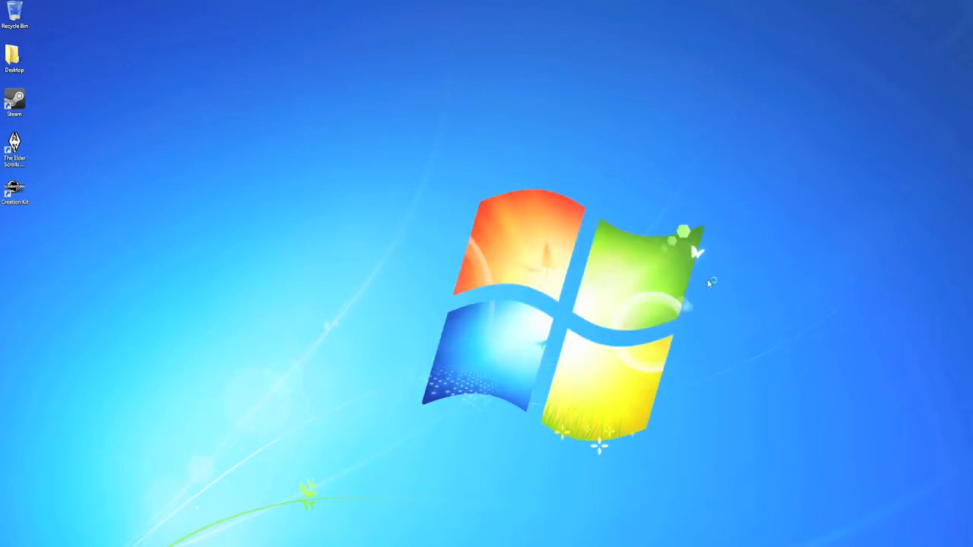